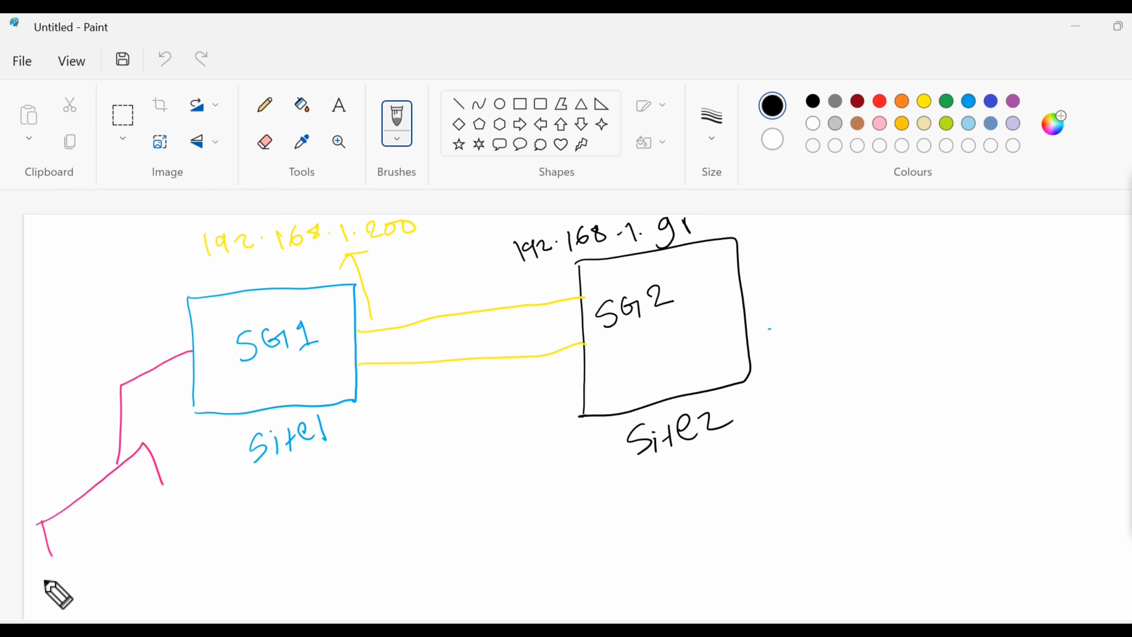
# In pink pencil, write Site1's subnets 192.168.1.0/24 and 10.10.10.0/24 below the gateway
pyautogui.moveTo(44, 579)
pyautogui.mouseDown()
pyautogui.moveTo(51, 599)
pyautogui.moveTo(67, 591)
pyautogui.moveTo(157, 506)
pyautogui.moveTo(170, 508)
pyautogui.mouseUp()
pyautogui.click(81, 576)
pyautogui.click(130, 534)
pyautogui.click(150, 511)
pyautogui.moveTo(177, 490); pyautogui.dragTo(192, 490)
pyautogui.moveTo(201, 479); pyautogui.dragTo(207, 495)
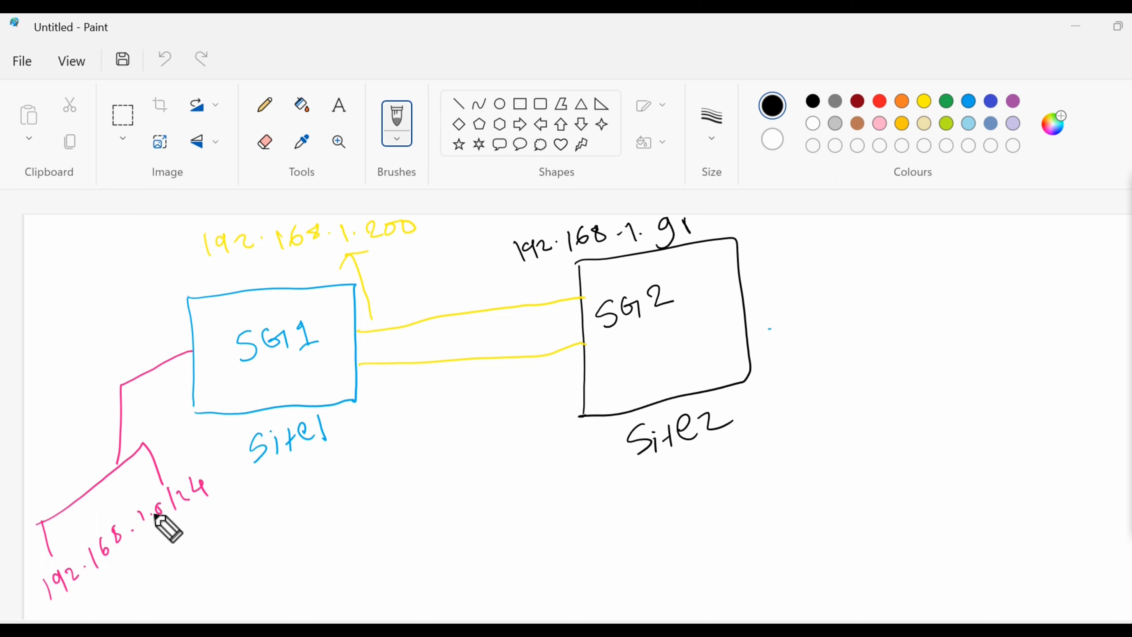
pyautogui.moveTo(91, 595)
pyautogui.mouseDown()
pyautogui.moveTo(98, 614)
pyautogui.moveTo(110, 590)
pyautogui.moveTo(132, 596)
pyautogui.moveTo(144, 565)
pyautogui.moveTo(169, 564)
pyautogui.mouseUp()
pyautogui.click(121, 588)
pyautogui.click(156, 559)
pyautogui.moveTo(189, 536)
pyautogui.mouseDown()
pyautogui.moveTo(202, 514)
pyautogui.moveTo(228, 522)
pyautogui.mouseUp()
pyautogui.click(199, 532)
pyautogui.moveTo(227, 500); pyautogui.dragTo(260, 504)
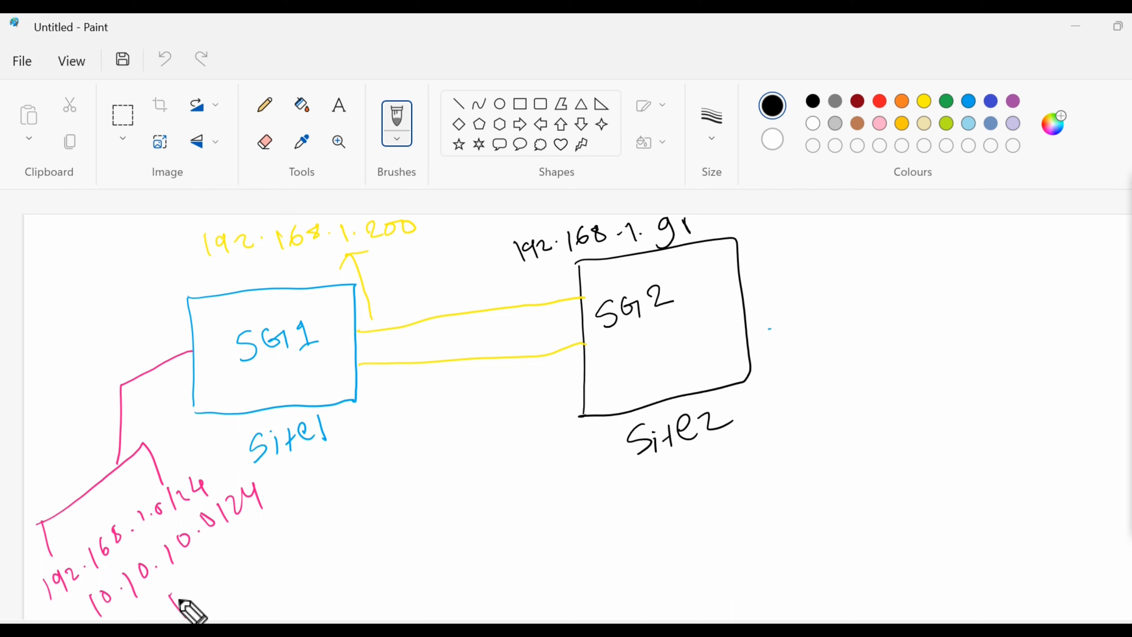
# Add a third Site1 subnet line reading 172.16.0.0/24
pyautogui.moveTo(168, 594); pyautogui.dragTo(183, 618)
pyautogui.moveTo(176, 595)
pyautogui.mouseDown()
pyautogui.moveTo(197, 607)
pyautogui.moveTo(218, 591)
pyautogui.mouseUp()
pyautogui.click(231, 576)
pyautogui.moveTo(240, 542)
pyautogui.mouseDown()
pyautogui.moveTo(247, 579)
pyautogui.moveTo(244, 560)
pyautogui.mouseUp()
pyautogui.click(262, 538)
pyautogui.moveTo(278, 510)
pyautogui.mouseDown()
pyautogui.moveTo(271, 525)
pyautogui.moveTo(308, 505)
pyautogui.mouseUp()
pyautogui.click(296, 502)
pyautogui.moveTo(319, 479)
pyautogui.mouseDown()
pyautogui.moveTo(324, 500)
pyautogui.moveTo(345, 483)
pyautogui.moveTo(374, 487)
pyautogui.mouseUp()
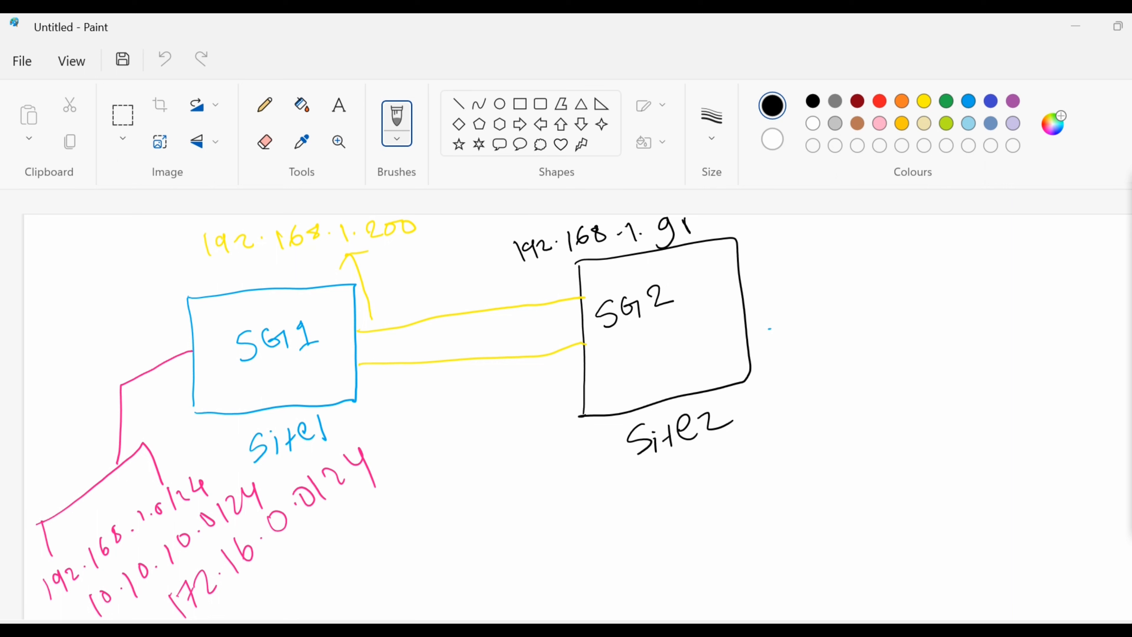
# Draw a line out from SG2 and write Site2's subnet 192.168.1.0/24 beside it
pyautogui.moveTo(743, 300); pyautogui.dragTo(836, 269)
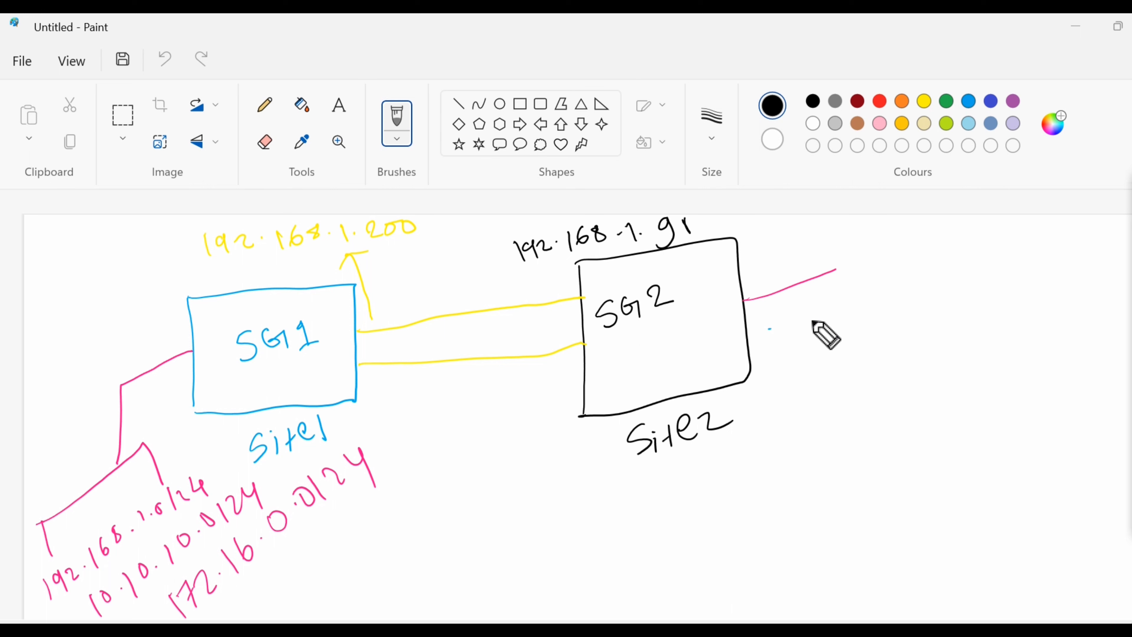
pyautogui.moveTo(809, 323)
pyautogui.mouseDown()
pyautogui.moveTo(821, 358)
pyautogui.moveTo(874, 332)
pyautogui.mouseUp()
pyautogui.click(855, 331)
pyautogui.moveTo(892, 295)
pyautogui.mouseDown()
pyautogui.moveTo(886, 313)
pyautogui.moveTo(906, 293)
pyautogui.moveTo(937, 305)
pyautogui.mouseUp()
pyautogui.click(921, 302)
pyautogui.click(943, 285)
pyautogui.moveTo(967, 268); pyautogui.dragTo(992, 290)
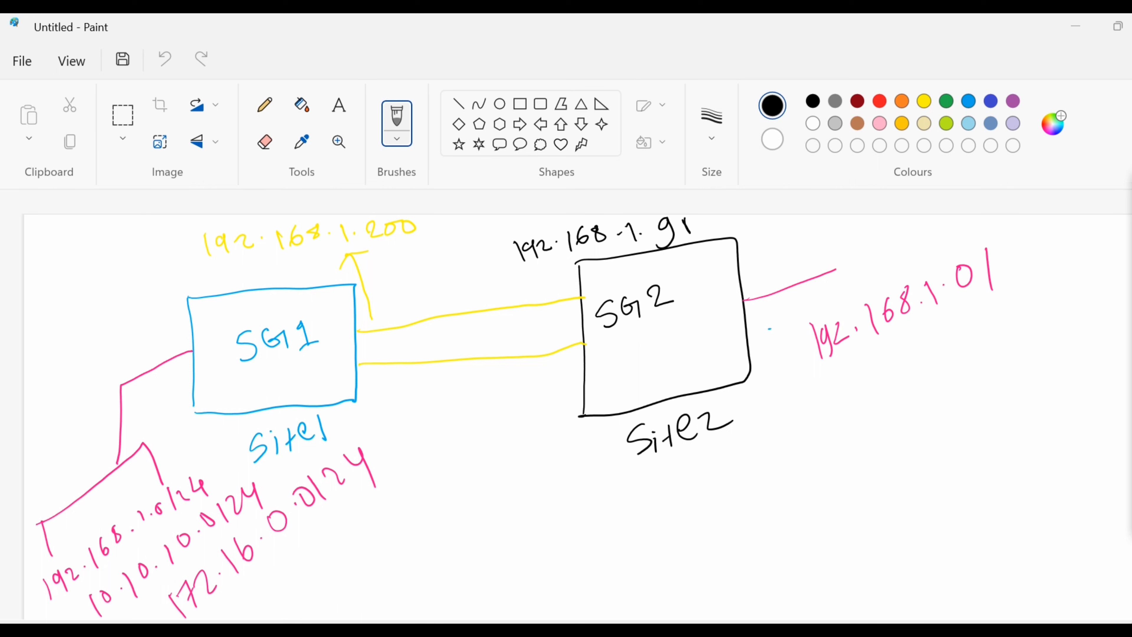
pyautogui.moveTo(1008, 249); pyautogui.dragTo(1024, 263)
pyautogui.moveTo(1032, 237)
pyautogui.mouseDown()
pyautogui.moveTo(1054, 246)
pyautogui.moveTo(1057, 288)
pyautogui.mouseUp()
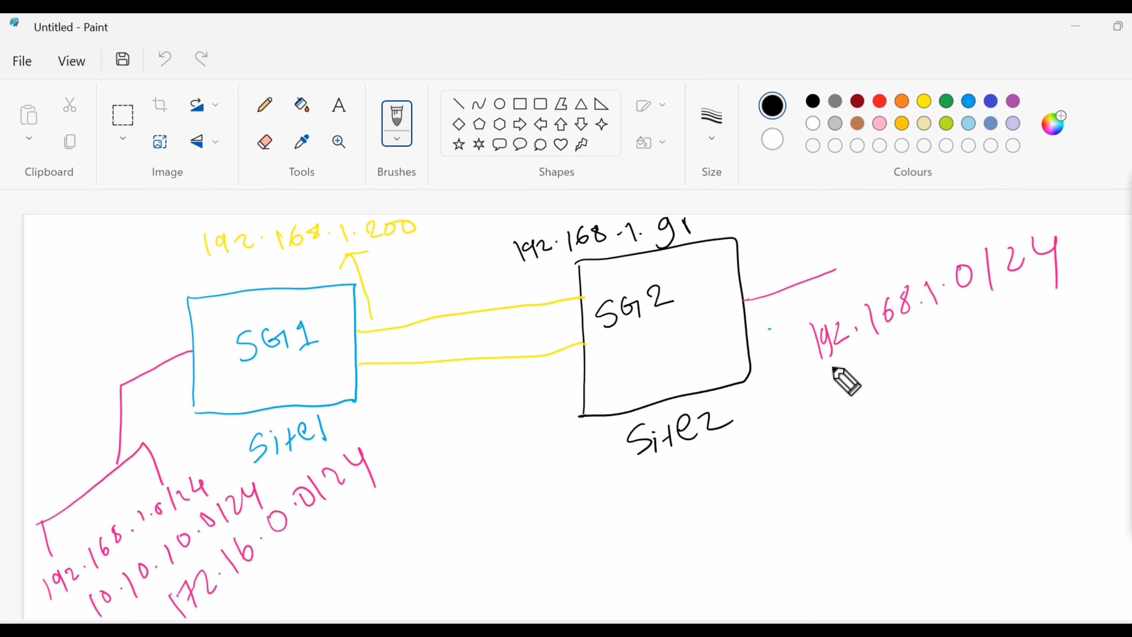
# Draw a pink curved arrow linking Site2's subnet to Site1's subnets
pyautogui.moveTo(836, 369)
pyautogui.mouseDown()
pyautogui.moveTo(625, 537)
pyautogui.moveTo(362, 551)
pyautogui.moveTo(364, 584)
pyautogui.mouseUp()
pyautogui.moveTo(346, 532); pyautogui.dragTo(394, 512)
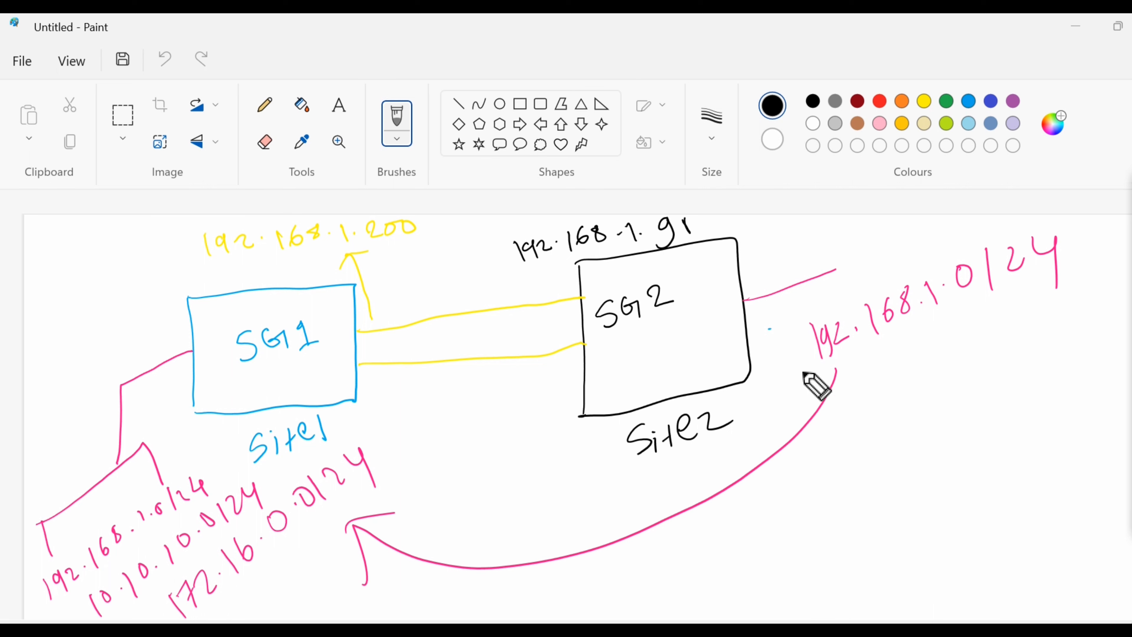
pyautogui.moveTo(814, 384); pyautogui.dragTo(849, 404)
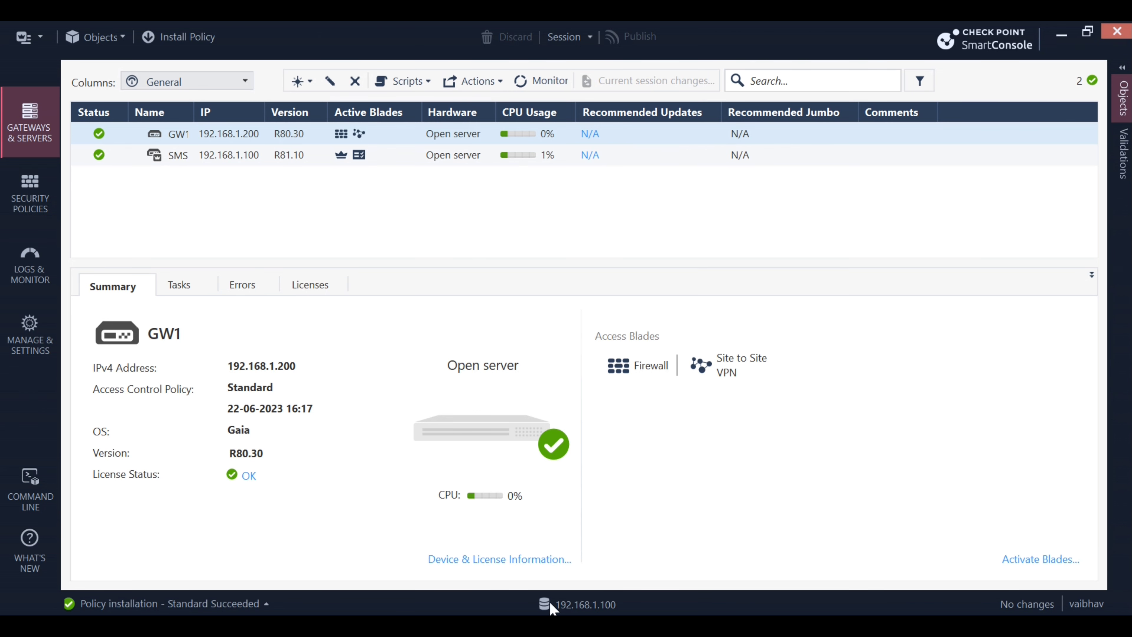
# Bring the Edge window with the 192.168.1.91 appliance login page to the front
pyautogui.click(551, 625)
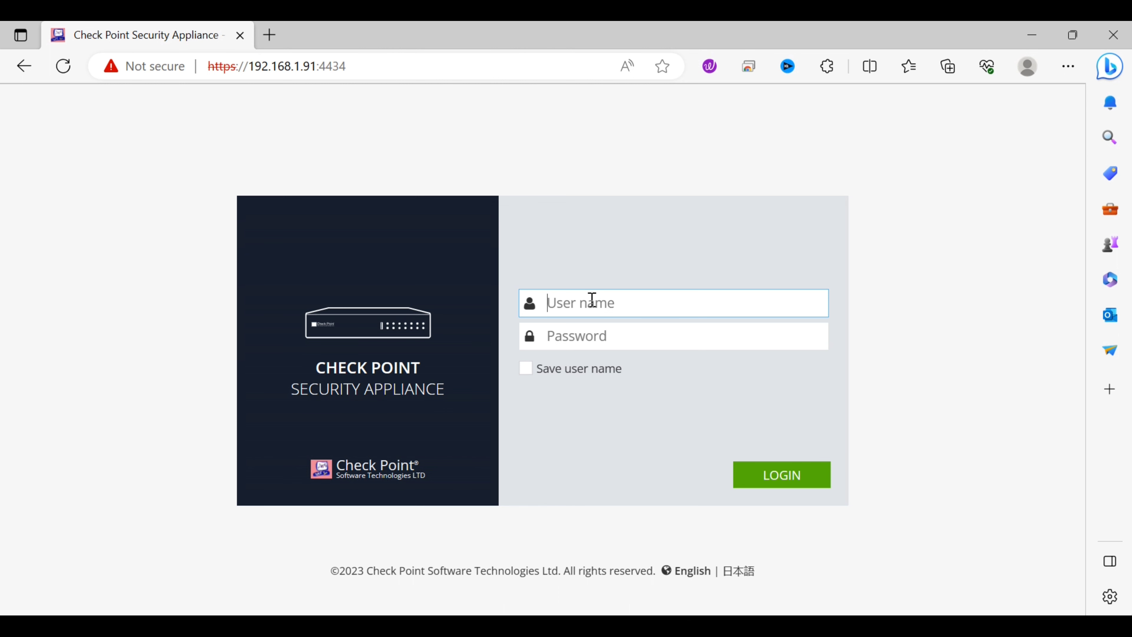
# Log into the Gaia portal with the admin credentials, confirm version R80.20.05, then minimize the browser
pyautogui.write('admina')
pyautogui.press('Tab')
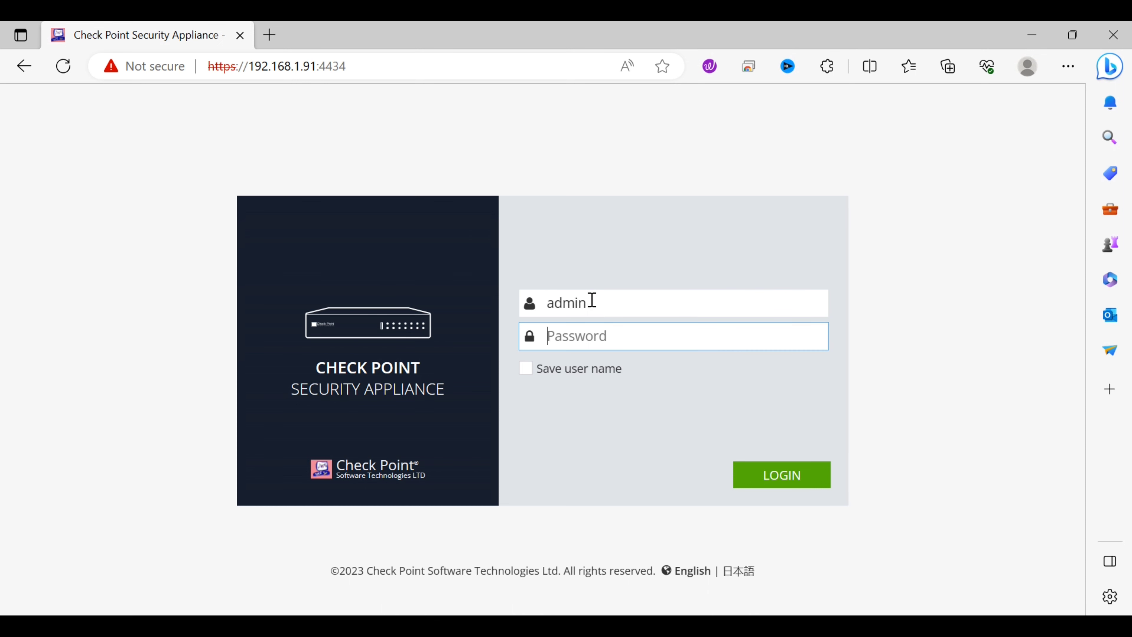
pyautogui.write('*****')
pyautogui.press('Return')
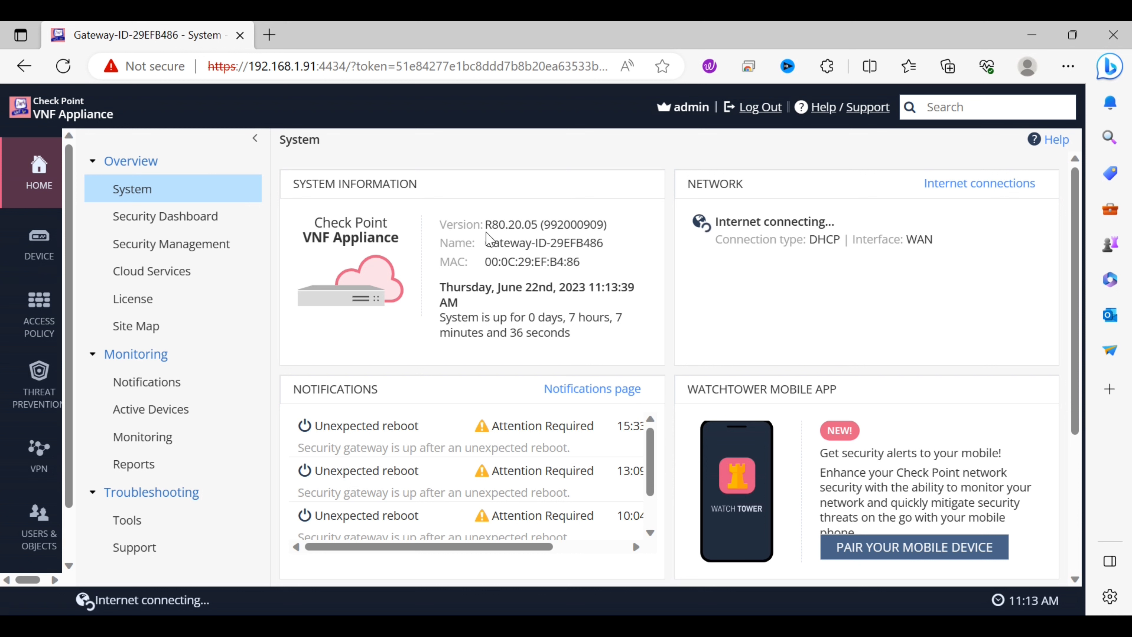
pyautogui.moveTo(487, 227); pyautogui.dragTo(537, 238)
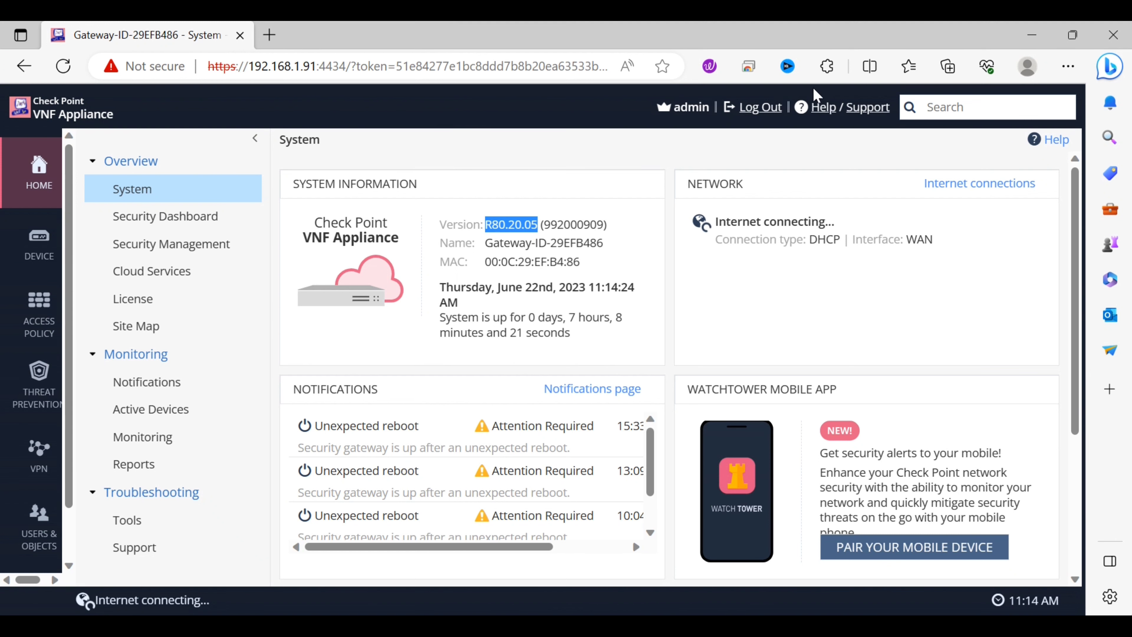
pyautogui.click(1032, 36)
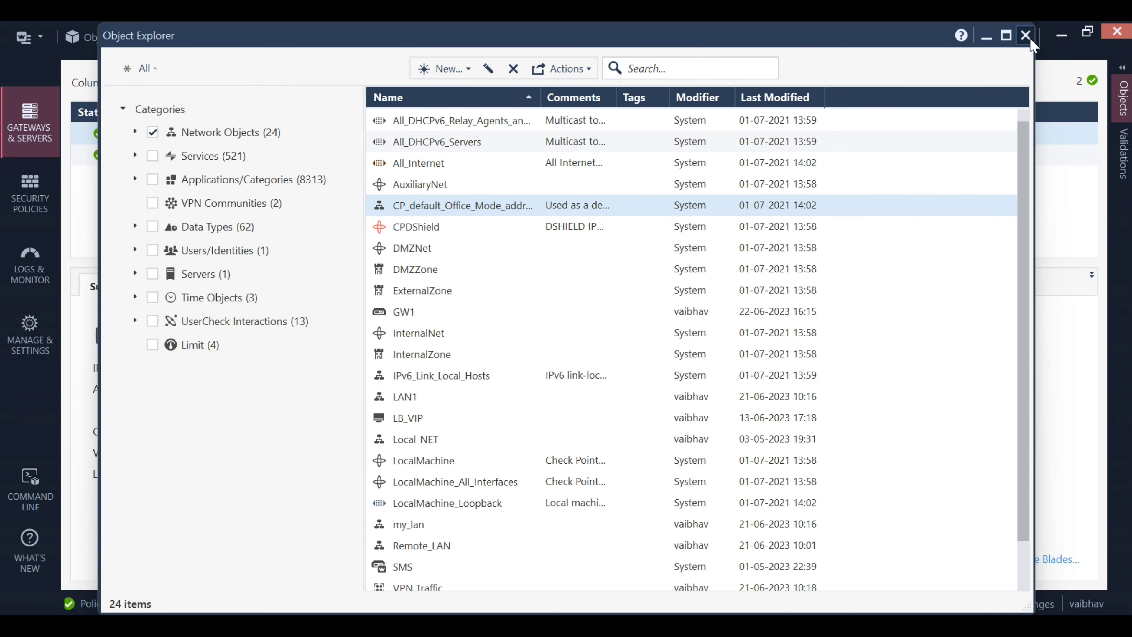
# Reopen Object Explorer from the main menu and expand New > Network Object > More
pyautogui.click(1028, 39)
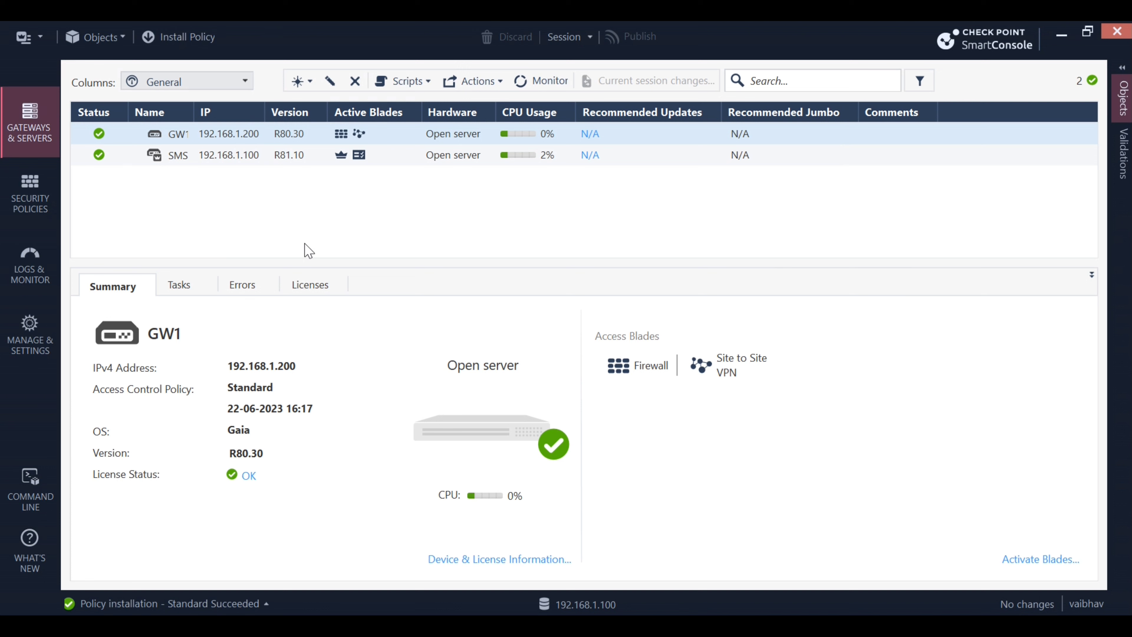
pyautogui.click(43, 40)
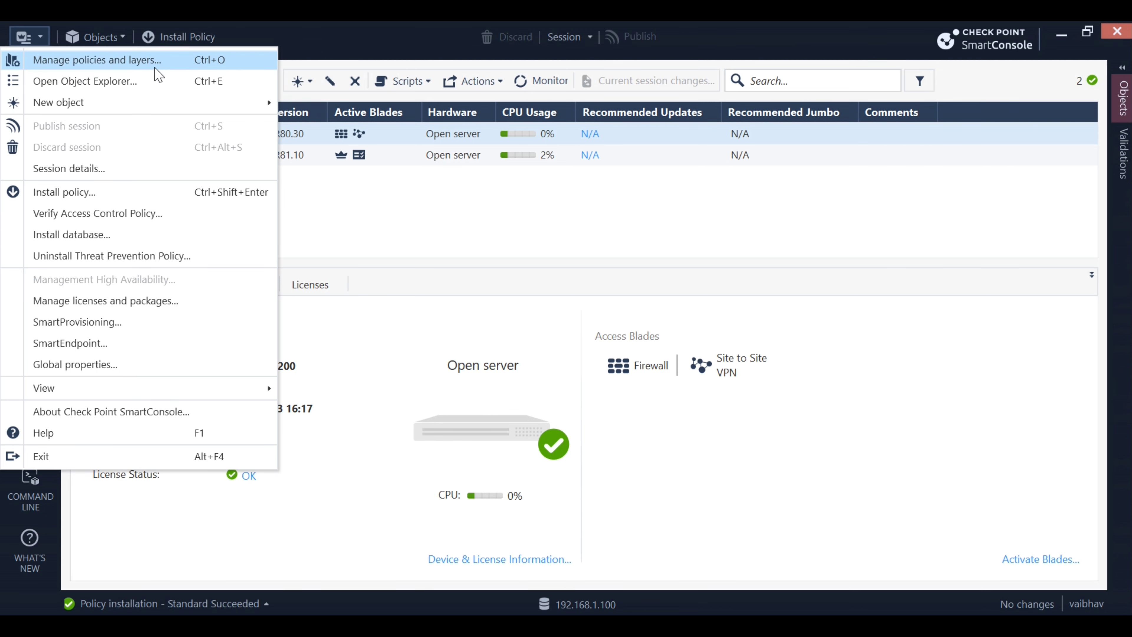
pyautogui.click(109, 87)
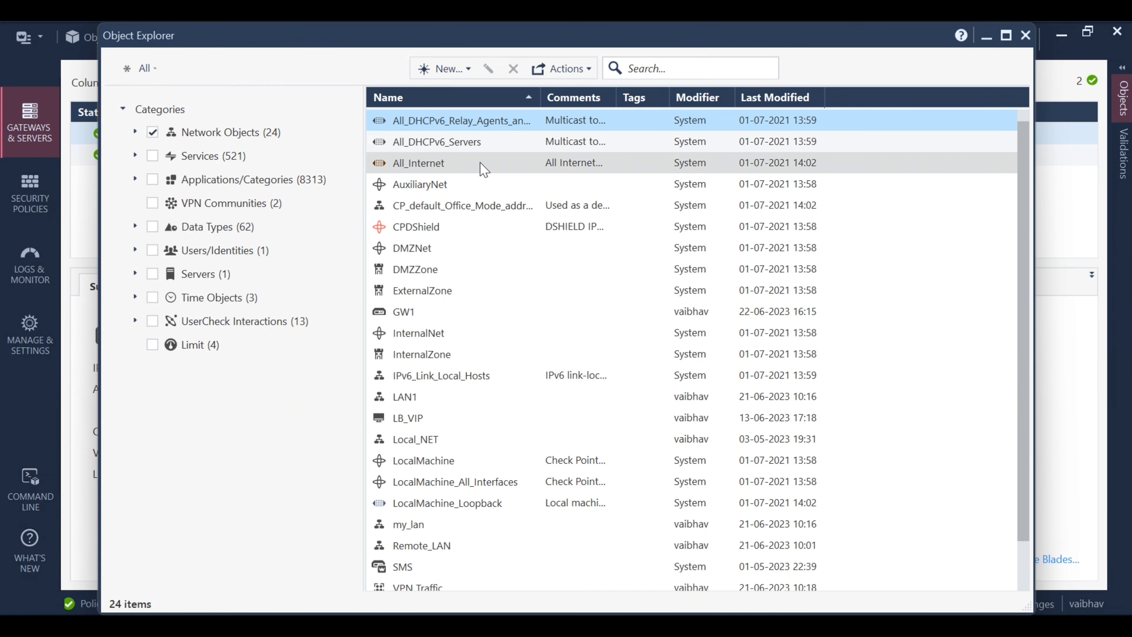
pyautogui.click(471, 73)
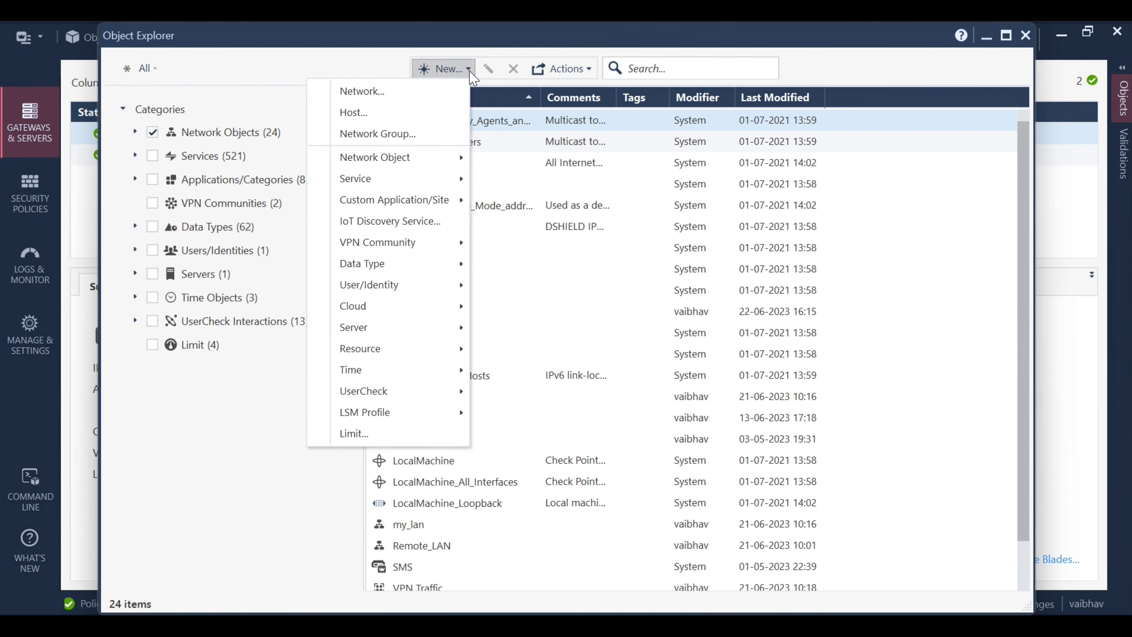
pyautogui.moveTo(442, 159)
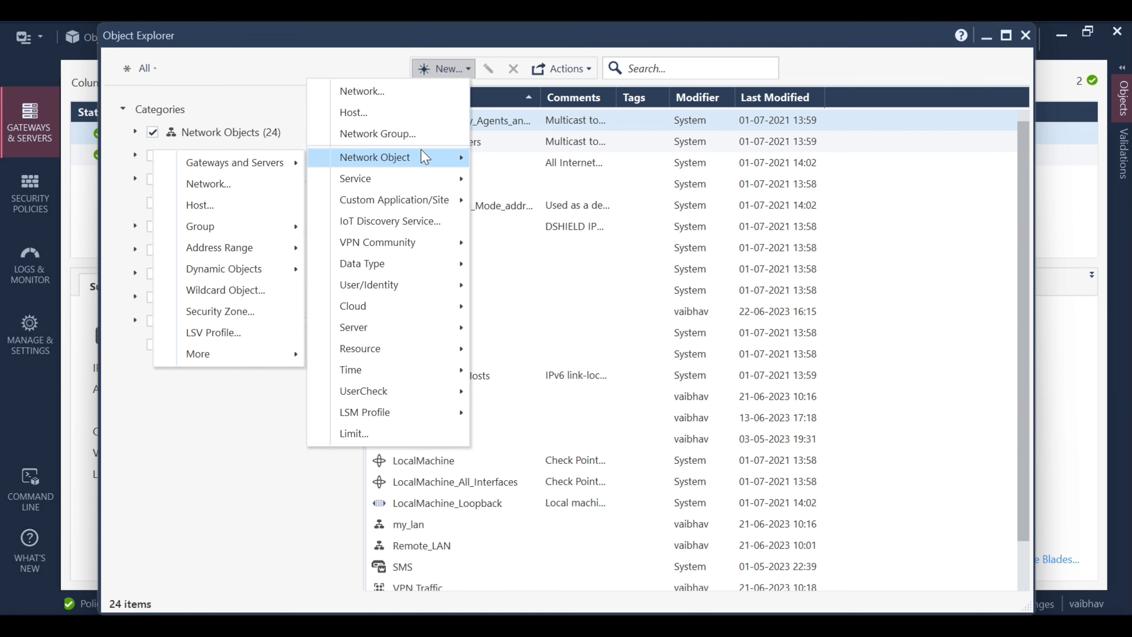
pyautogui.moveTo(235, 353)
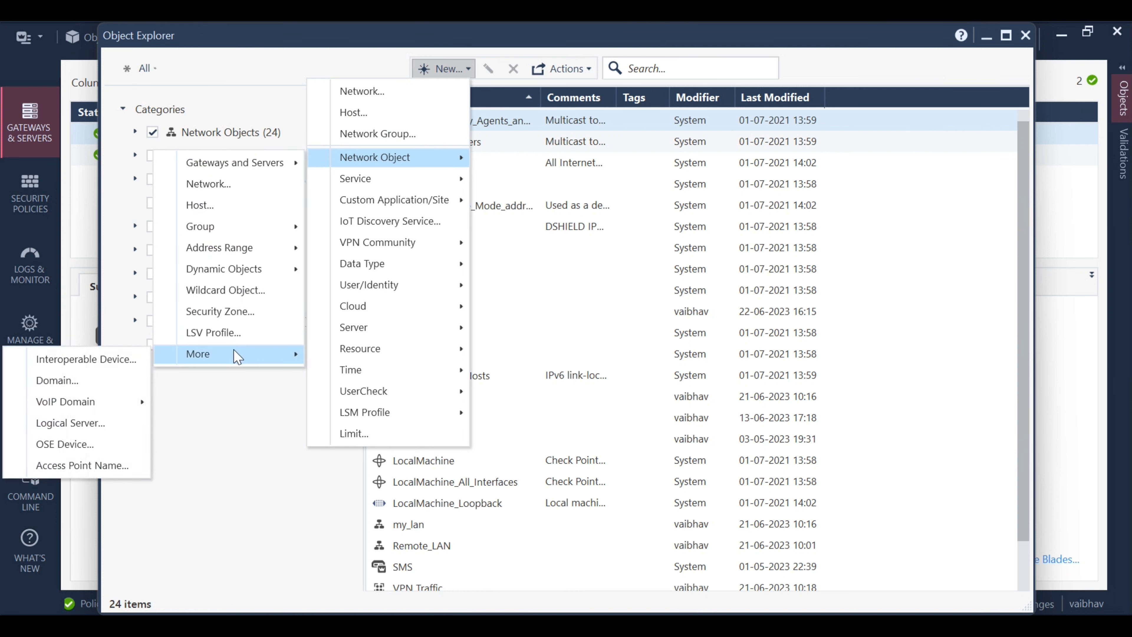
# Create interoperable device Remote_GW1 with IPv4 address 192.168.1.91
pyautogui.click(77, 361)
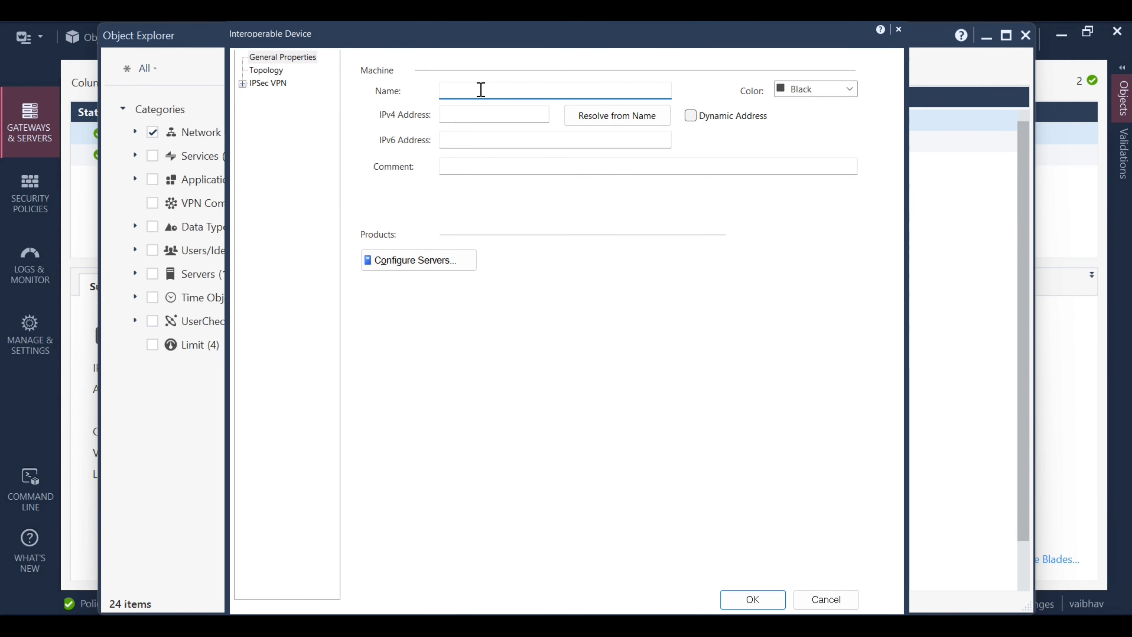
pyautogui.write('Reo')
pyautogui.write('ote')
pyautogui.press('BackSpace')
pyautogui.press('BackSpace')
pyautogui.write('mote_GW1')
pyautogui.click(508, 114)
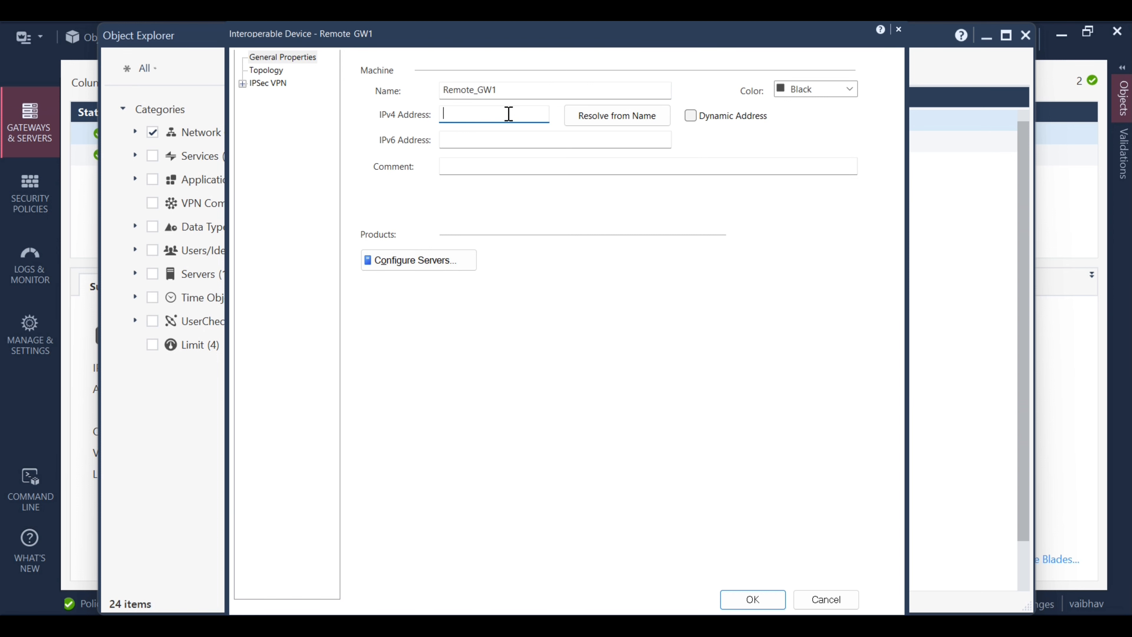
pyautogui.write('192.168.1.91')
# Set Remote_GW1's VPN tunnel sharing to custom settings, one tunnel per subnet pair
pyautogui.click(243, 84)
pyautogui.click(281, 99)
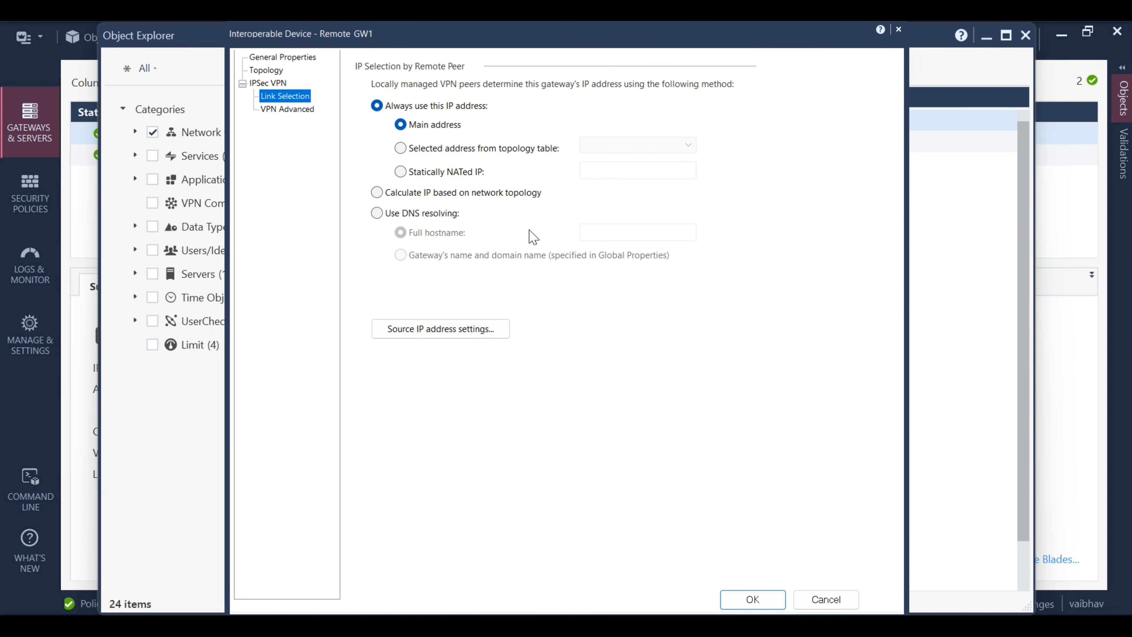
pyautogui.click(291, 110)
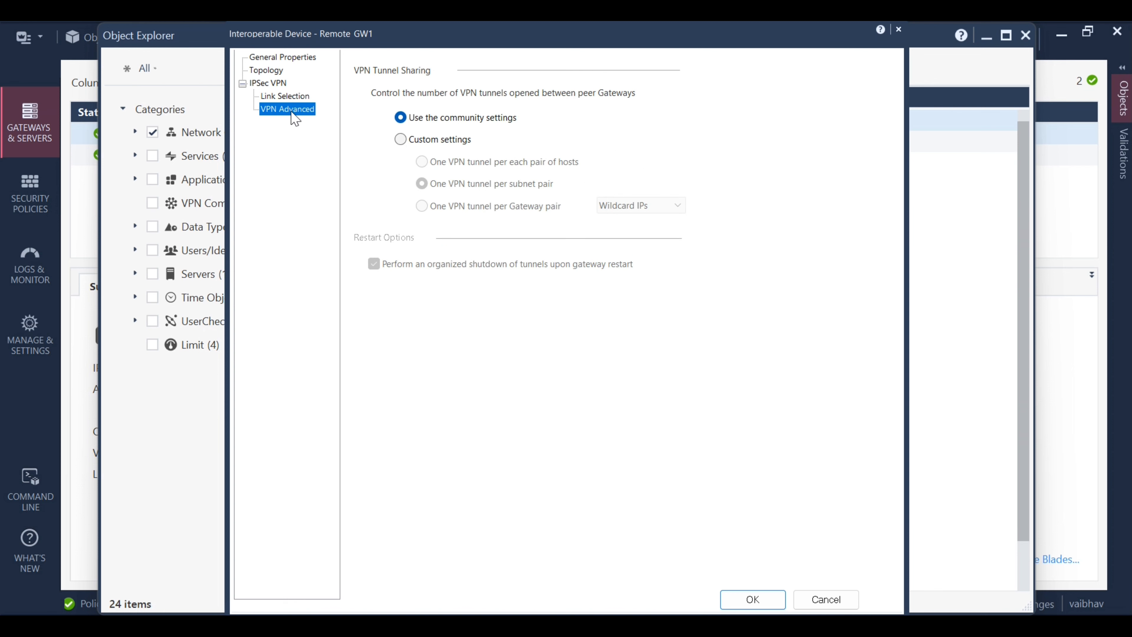
pyautogui.click(410, 142)
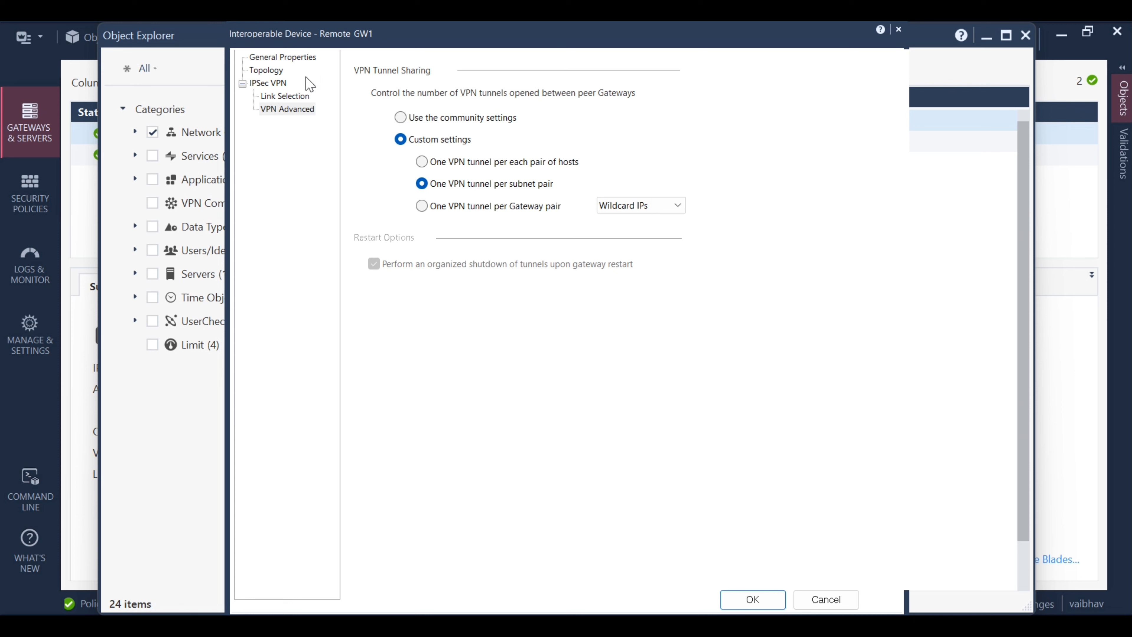
pyautogui.click(269, 71)
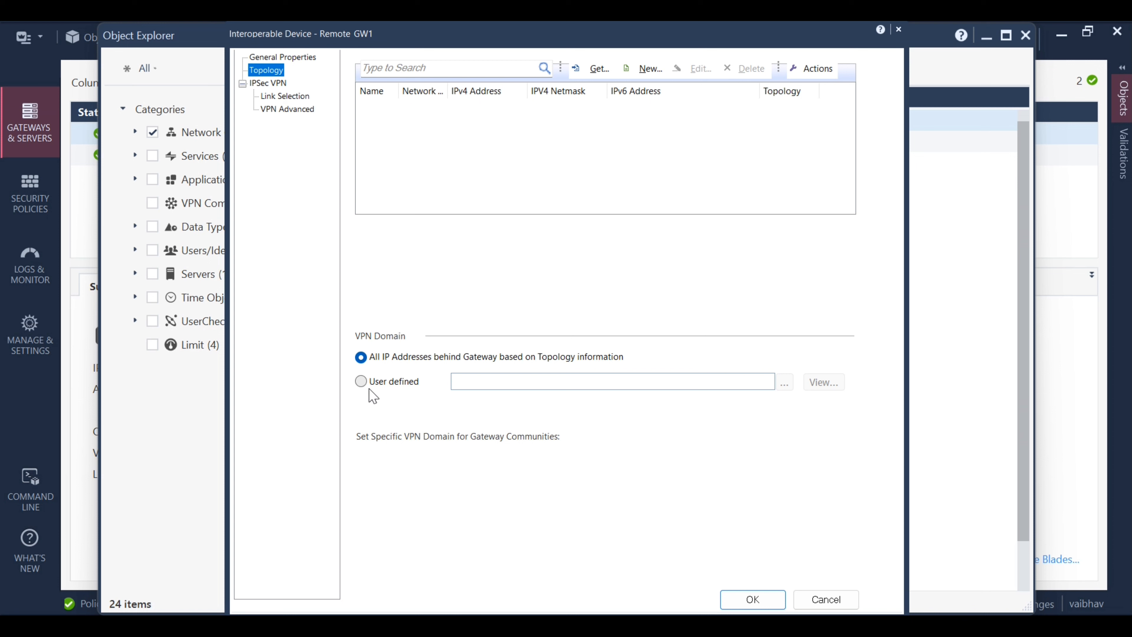
# Make Remote_GW1's VPN domain user-defined, using the Remote_LAN network object
pyautogui.click(362, 383)
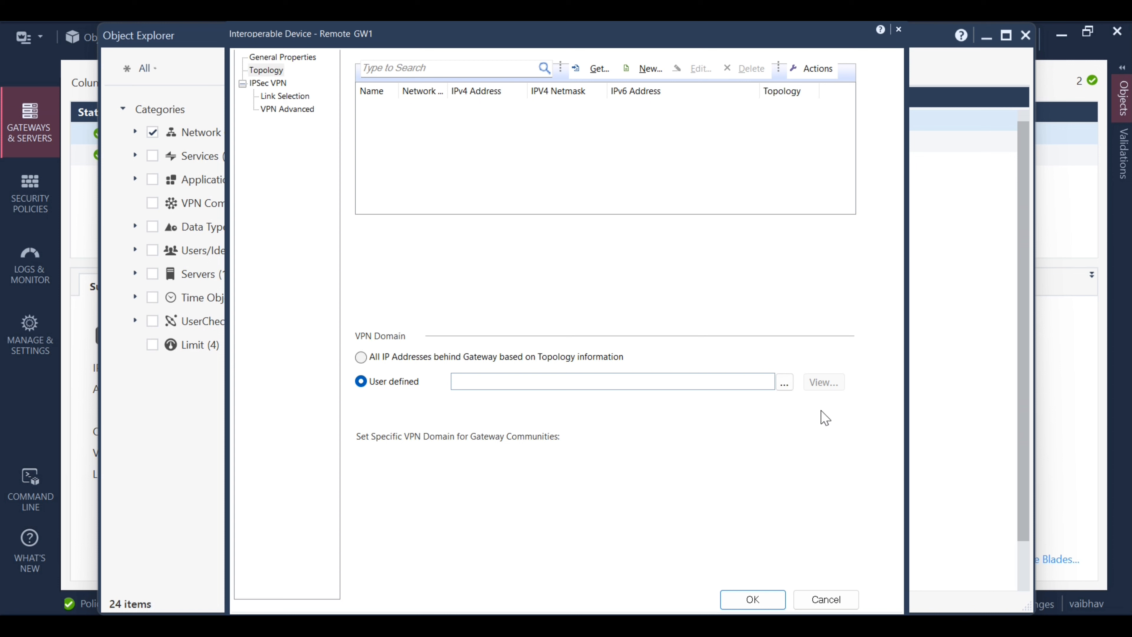
pyautogui.click(784, 383)
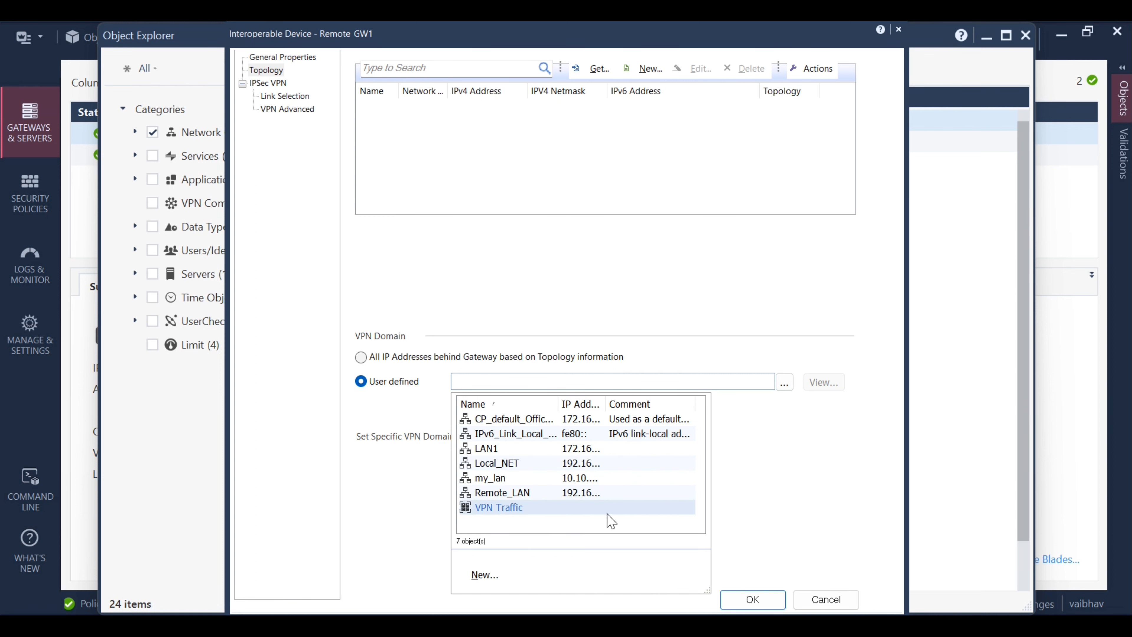
pyautogui.moveTo(605, 396); pyautogui.dragTo(690, 405)
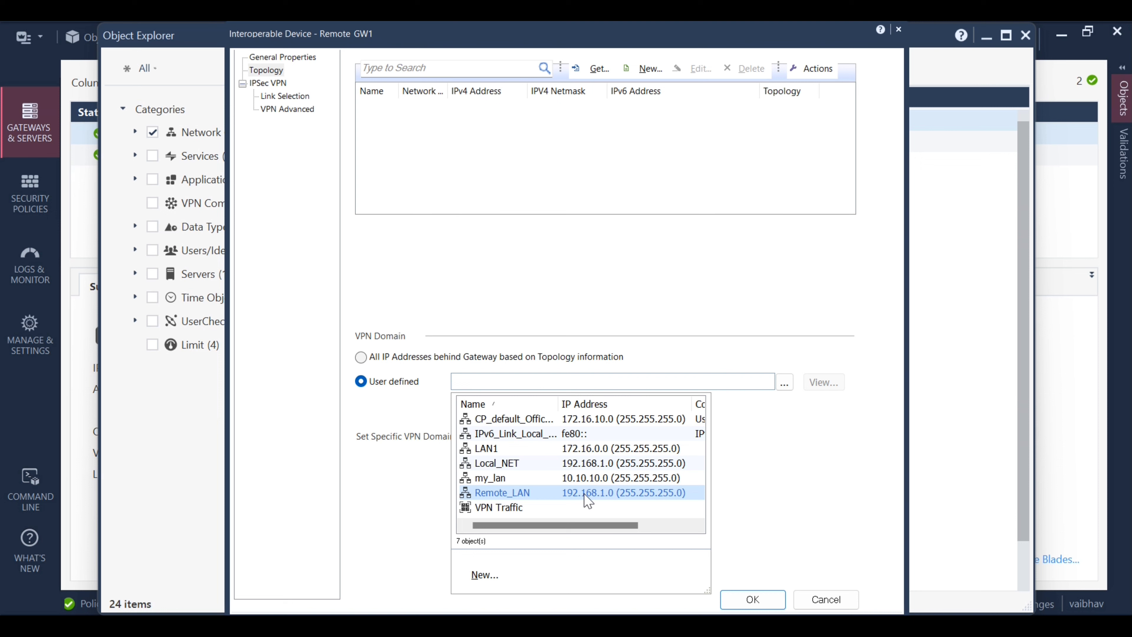
pyautogui.click(559, 496)
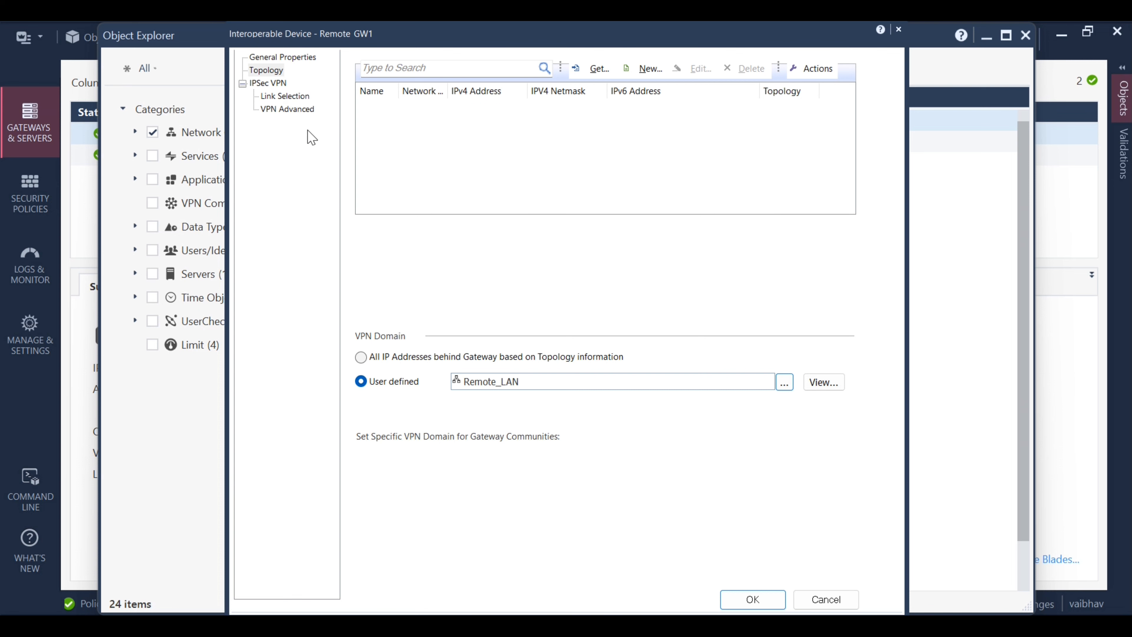
pyautogui.click(298, 58)
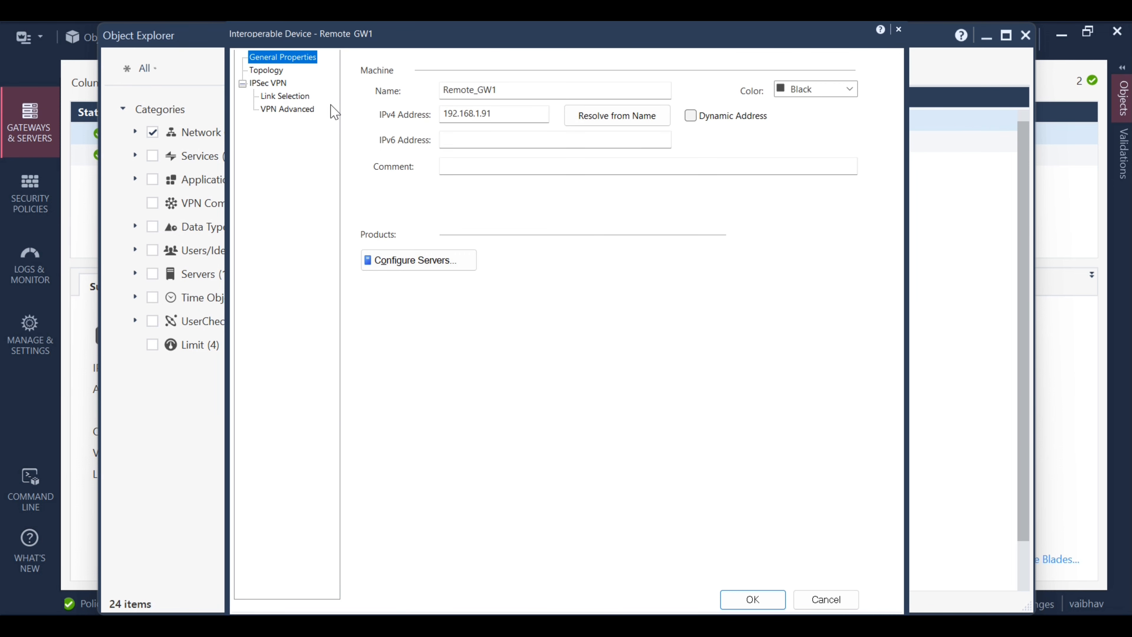
# Review Remote_GW1's Topology, Link Selection and VPN Advanced pages, then save with OK
pyautogui.click(273, 72)
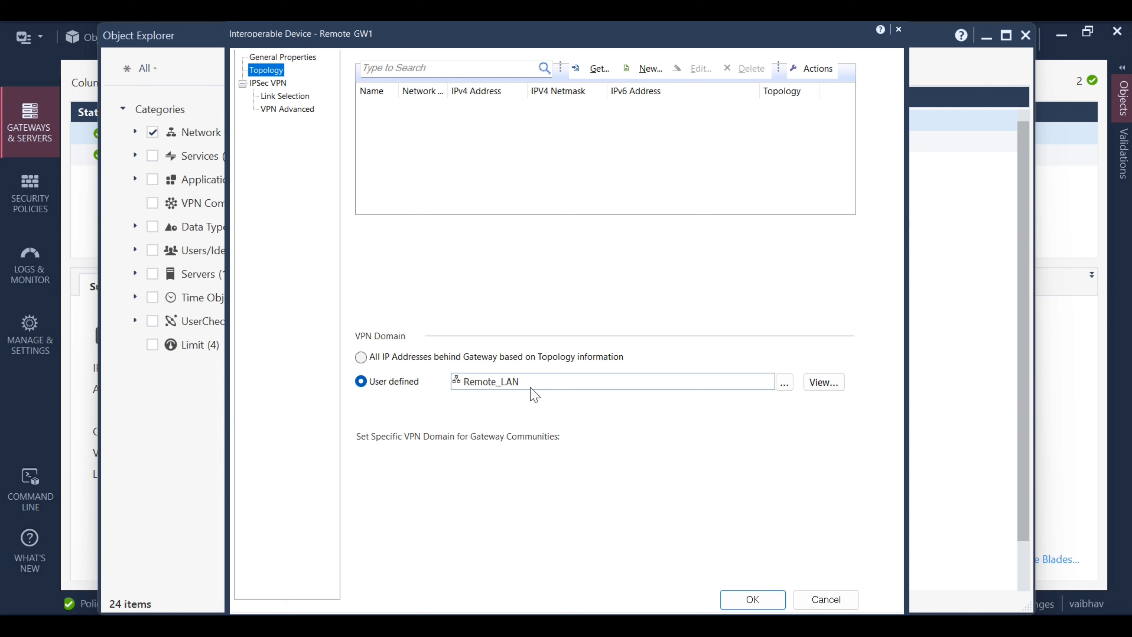
pyautogui.click(295, 98)
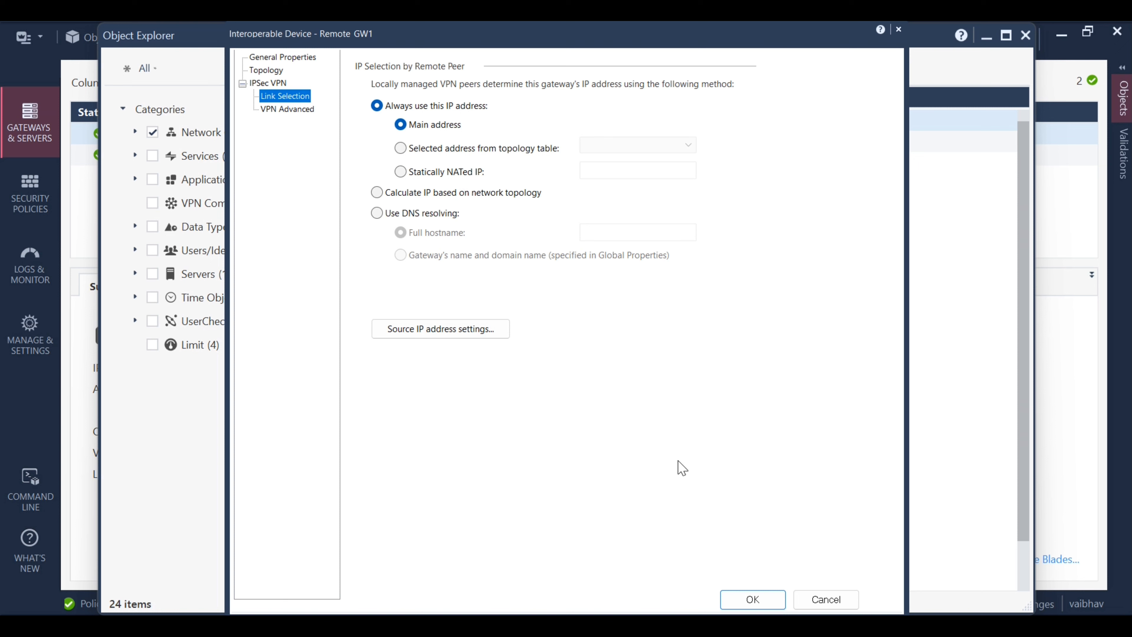
pyautogui.click(310, 110)
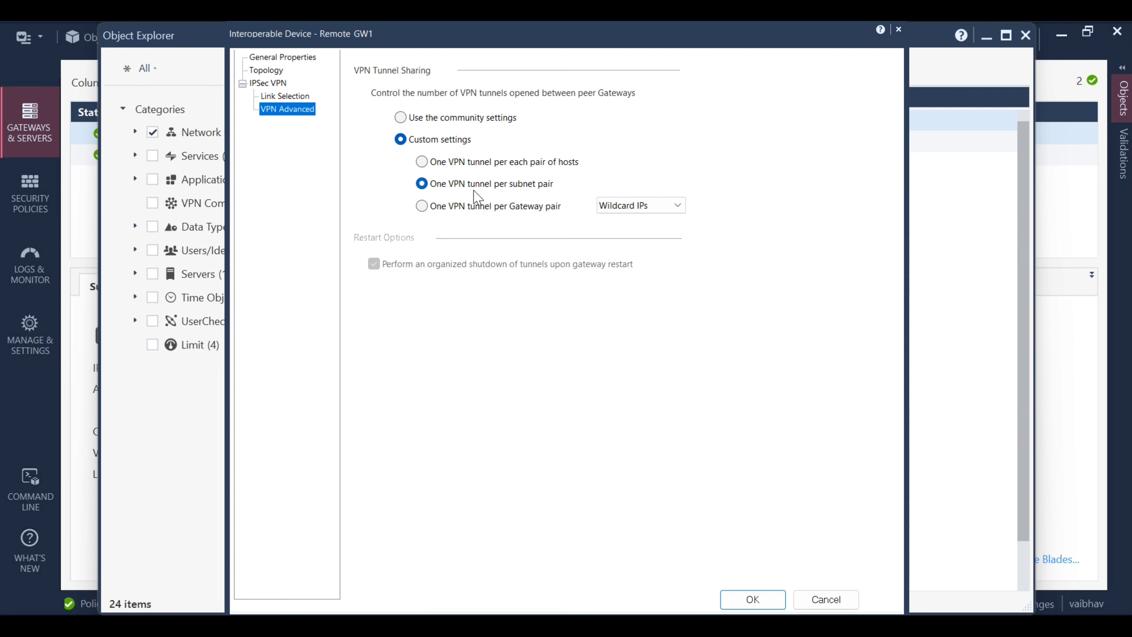
pyautogui.click(759, 597)
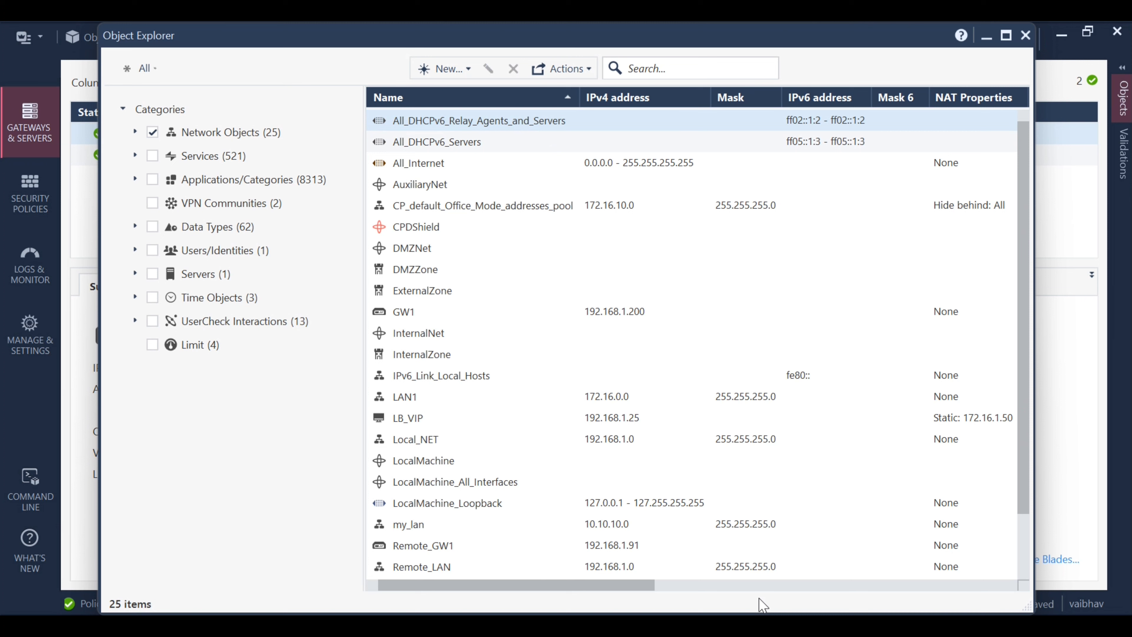
# Create a new star VPN community named VPN_Site1
pyautogui.click(469, 69)
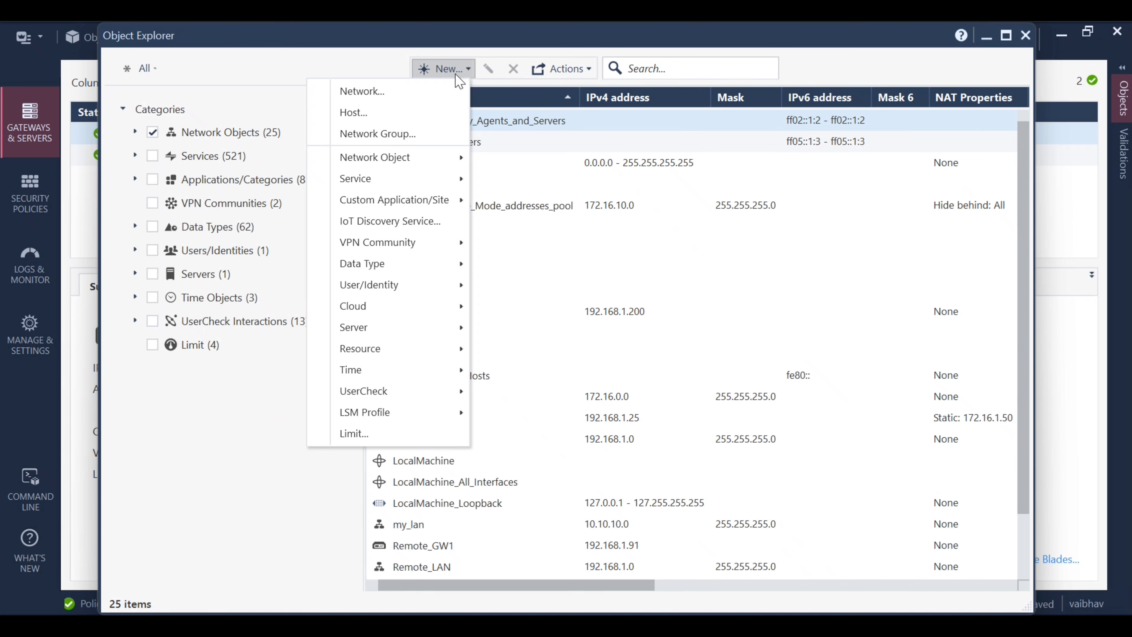
pyautogui.moveTo(415, 258)
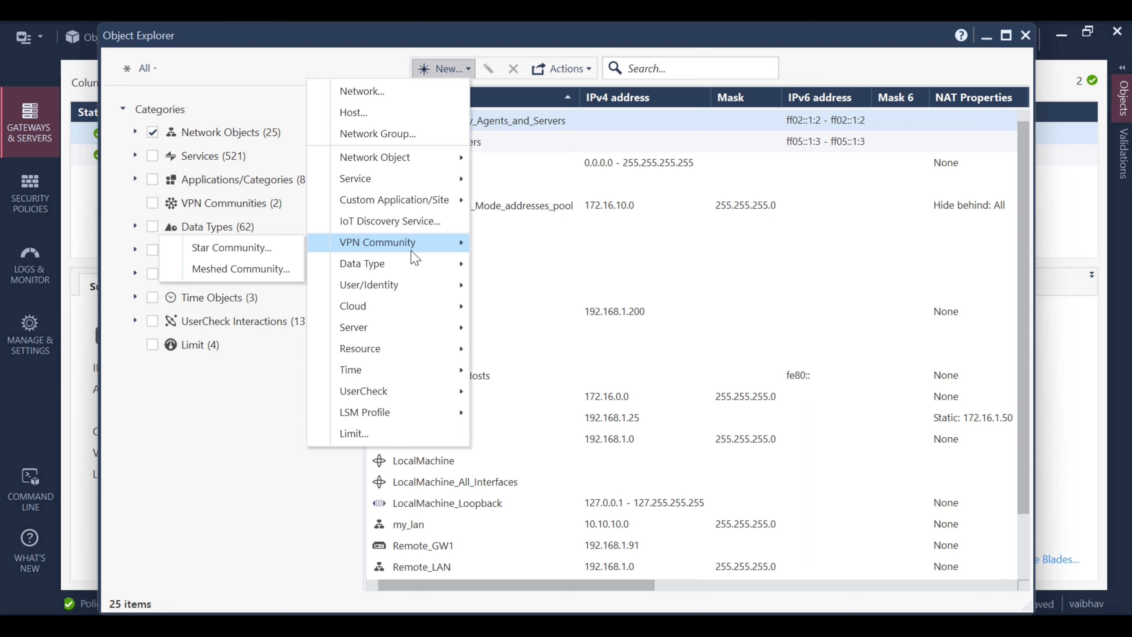
pyautogui.click(252, 248)
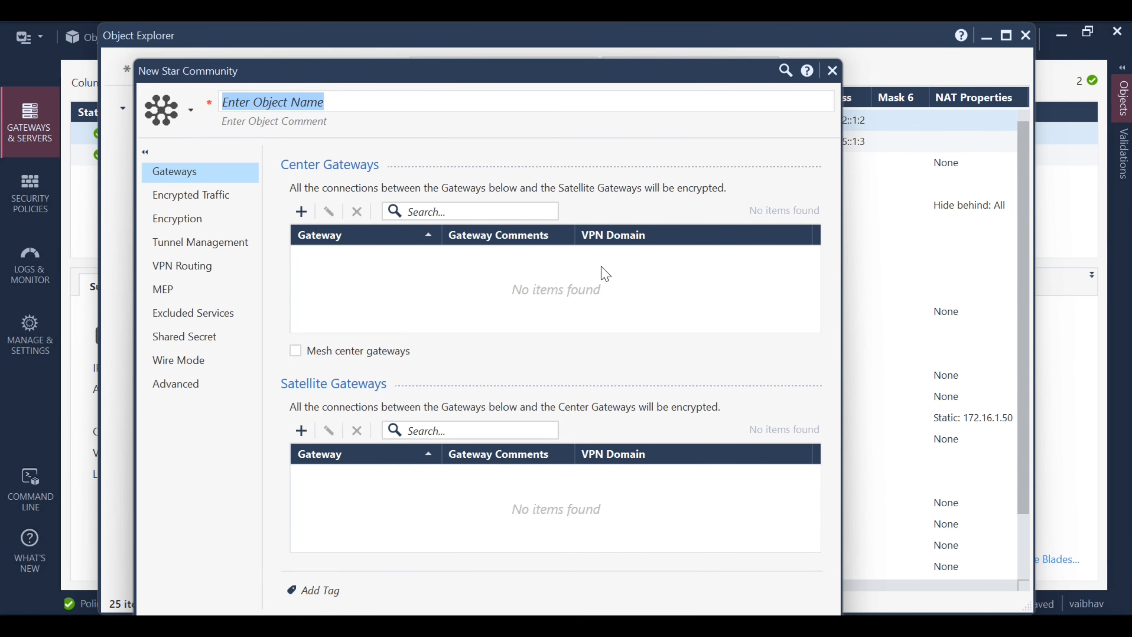
pyautogui.write('VPN1')
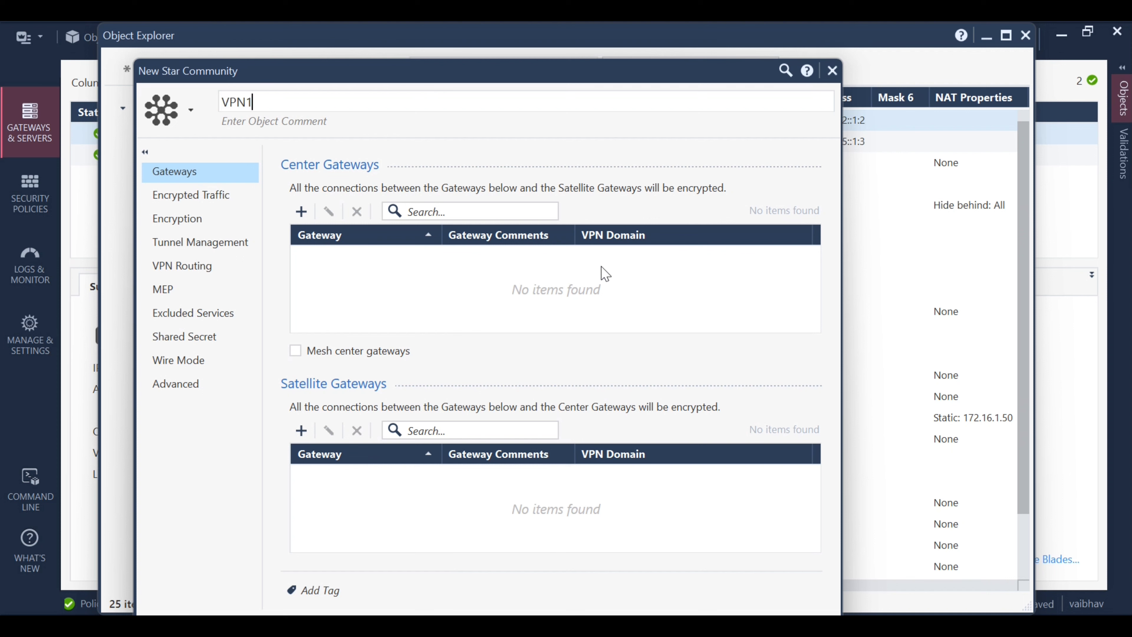
pyautogui.write('_SIte')
pyautogui.press('BackSpace')
pyautogui.press('BackSpace')
pyautogui.press('BackSpace')
pyautogui.press('BackSpace')
pyautogui.press('BackSpace')
pyautogui.write('_Site1')
# Add GW1 as VPN_Site1's center gateway and Remote_GW1 as its satellite
pyautogui.click(302, 211)
pyautogui.click(139, 298)
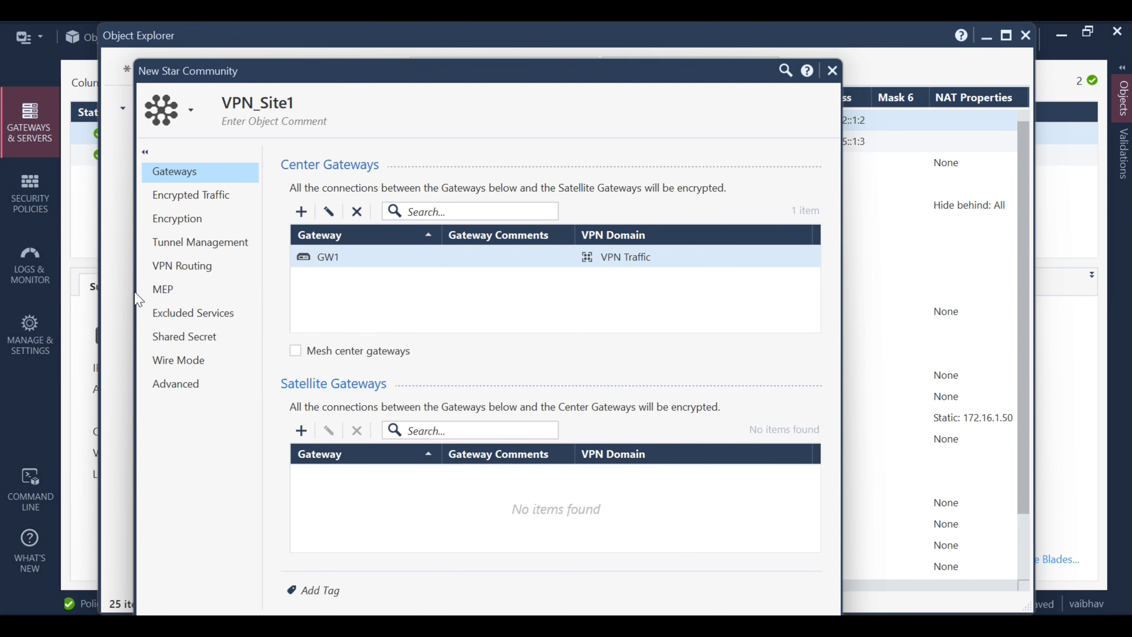
pyautogui.click(301, 429)
pyautogui.click(121, 519)
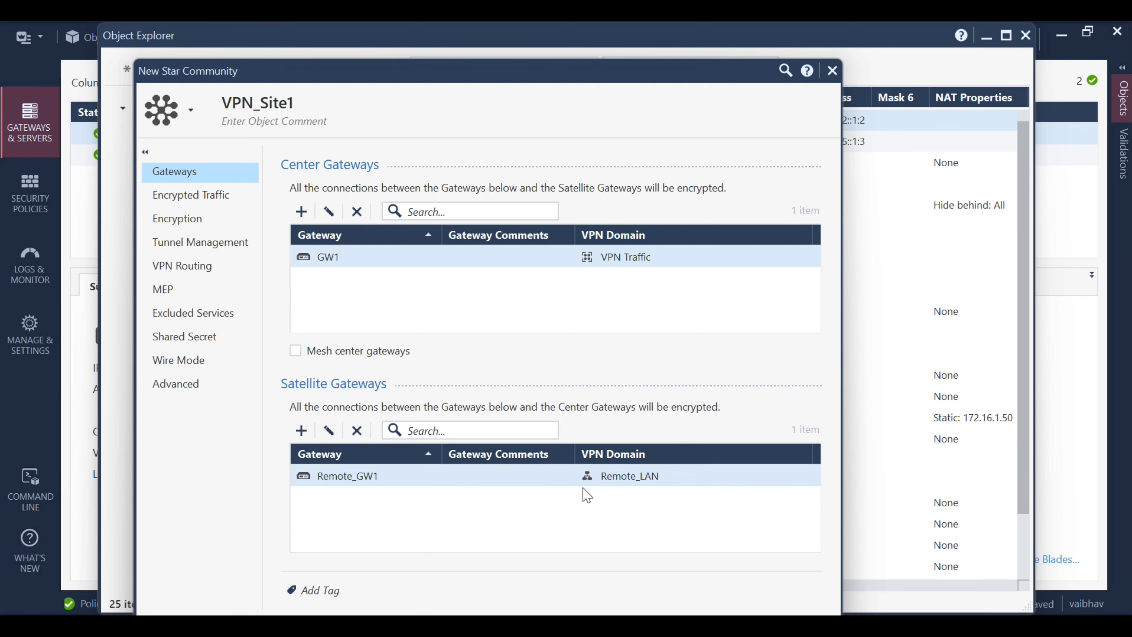
# Enable 'Accept all encrypted traffic' in VPN_Site1 on both center and satellite gateways
pyautogui.click(216, 206)
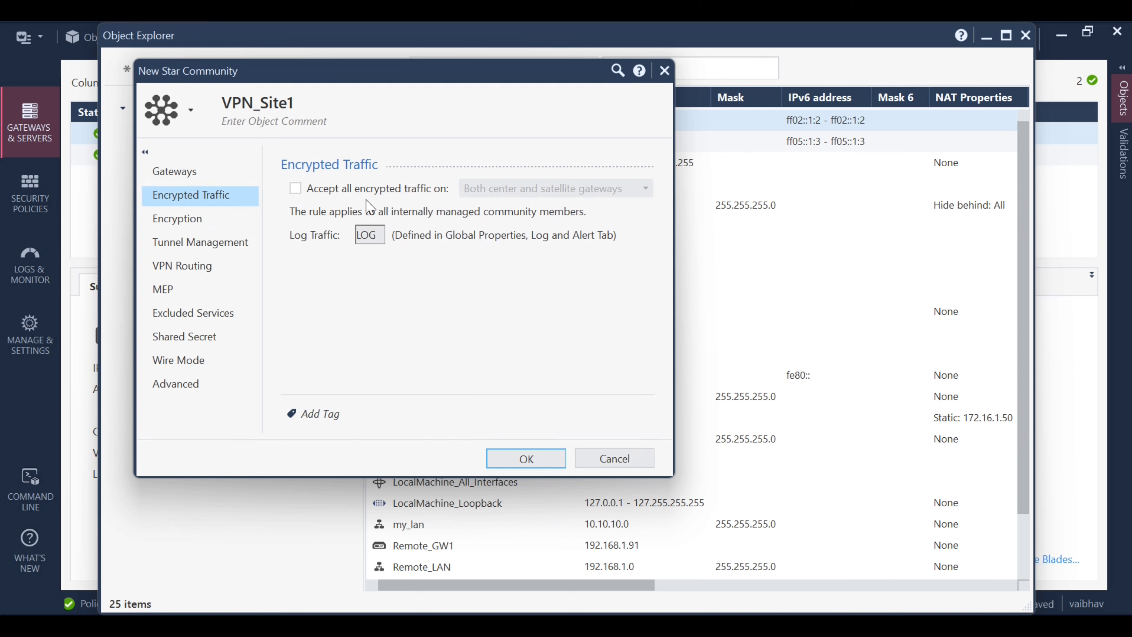
pyautogui.click(307, 193)
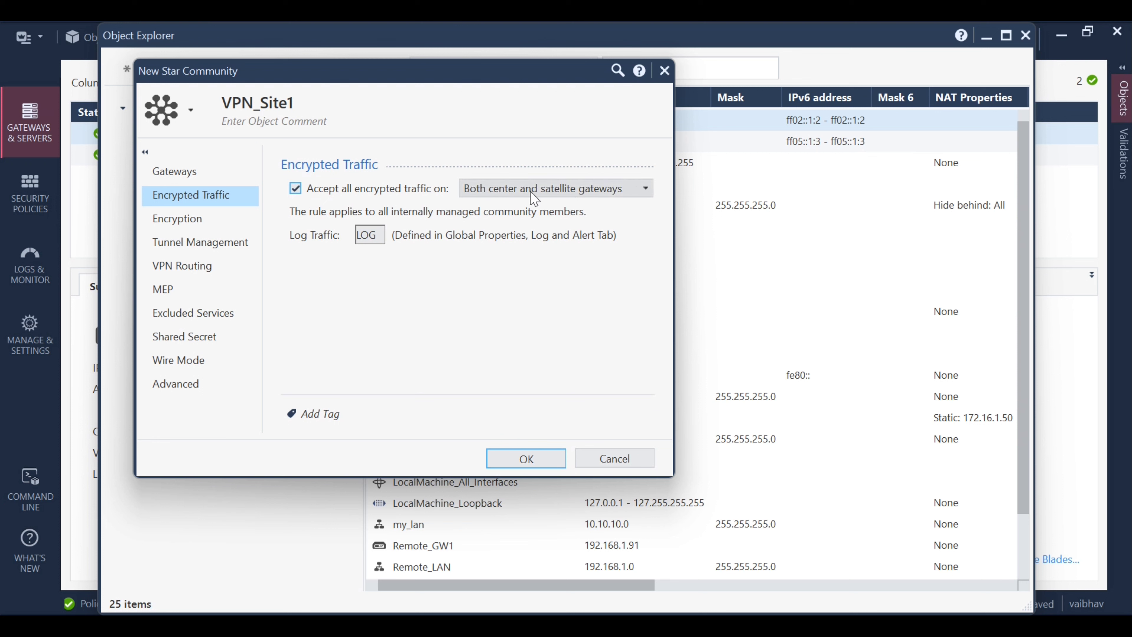
pyautogui.click(645, 197)
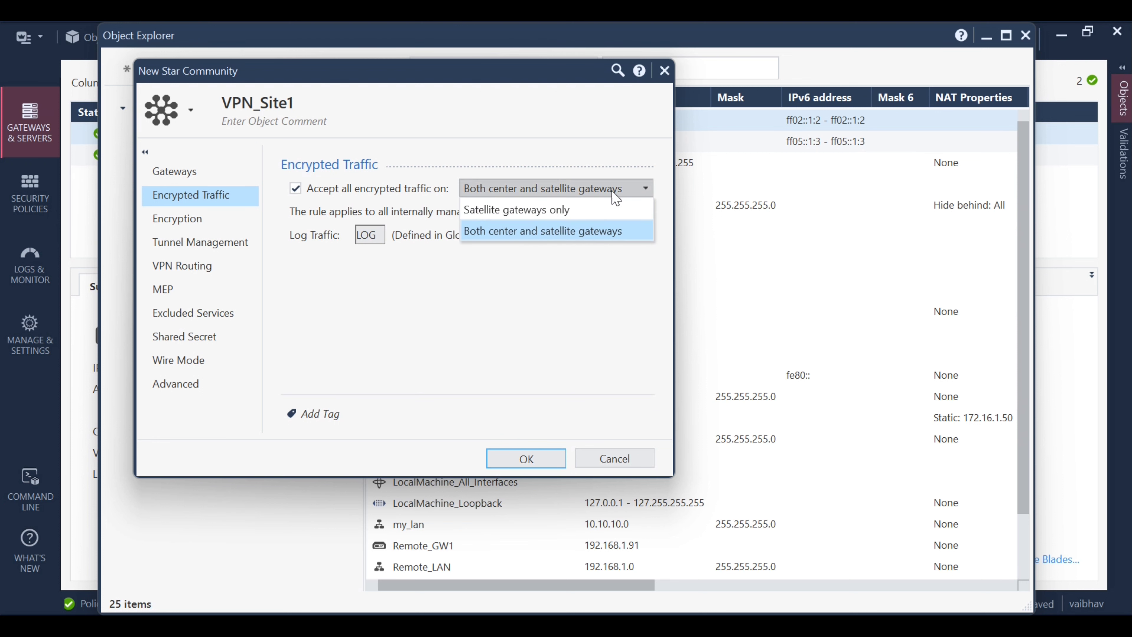
pyautogui.click(584, 208)
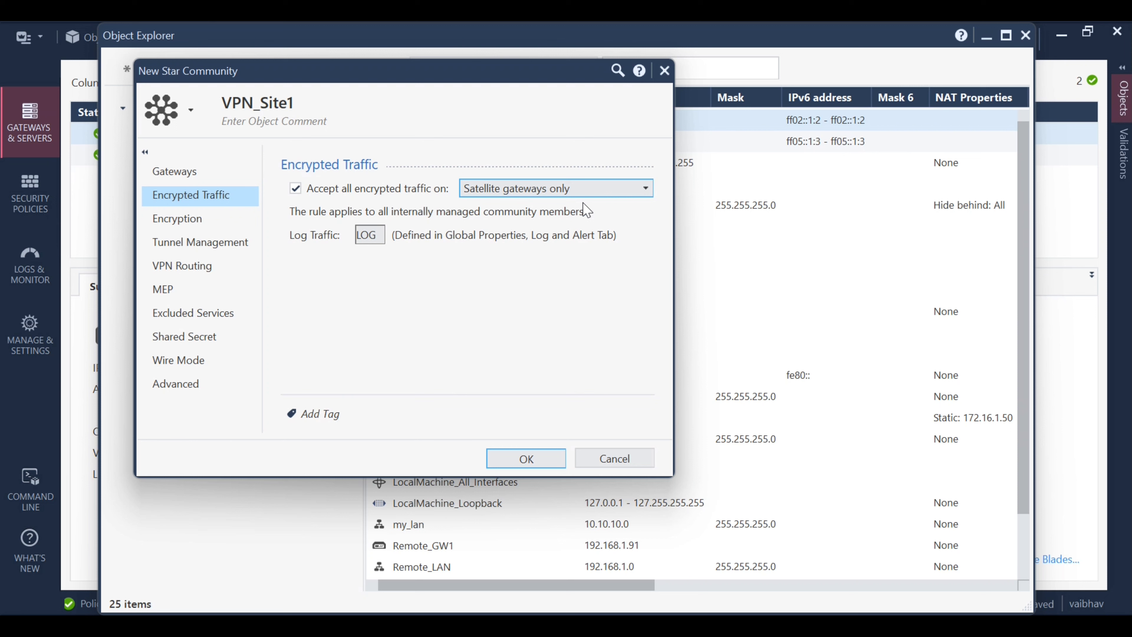
pyautogui.click(646, 189)
pyautogui.click(543, 231)
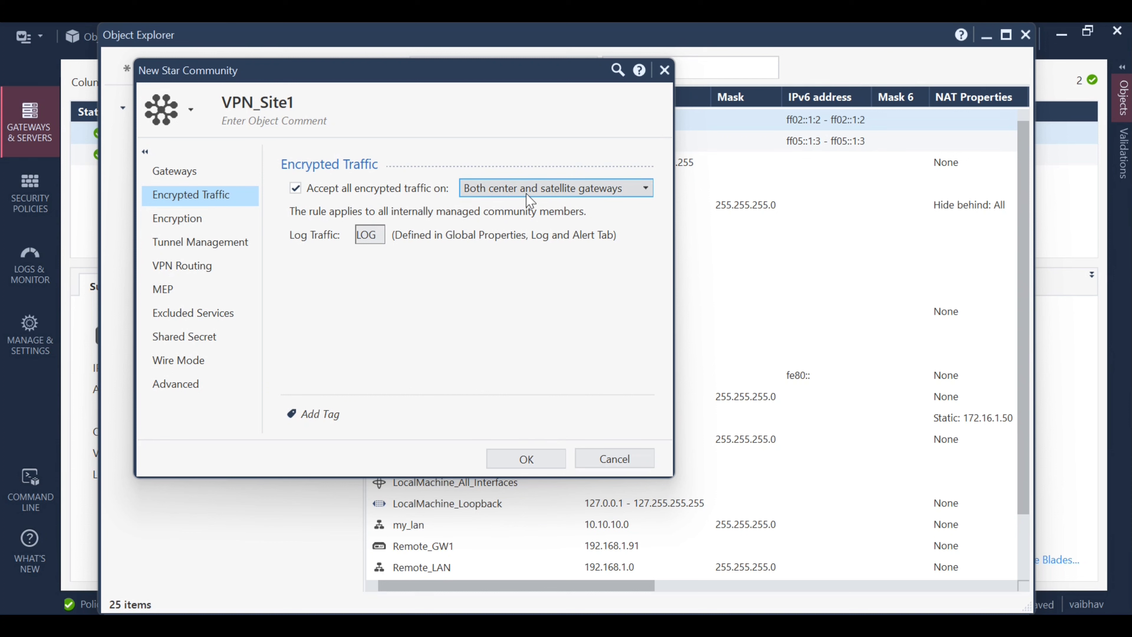
# Keep IKEv1 for IPv4, IKEv2 for IPv6 only, and choose the Suite-B-GCM-256 encryption suite
pyautogui.click(201, 226)
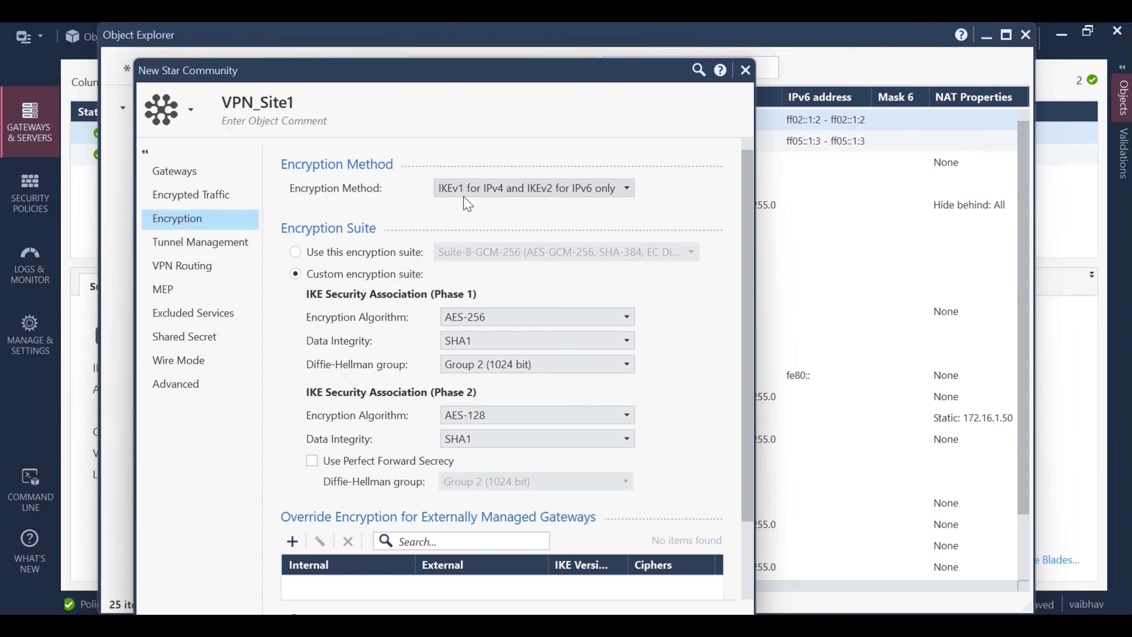
pyautogui.click(629, 189)
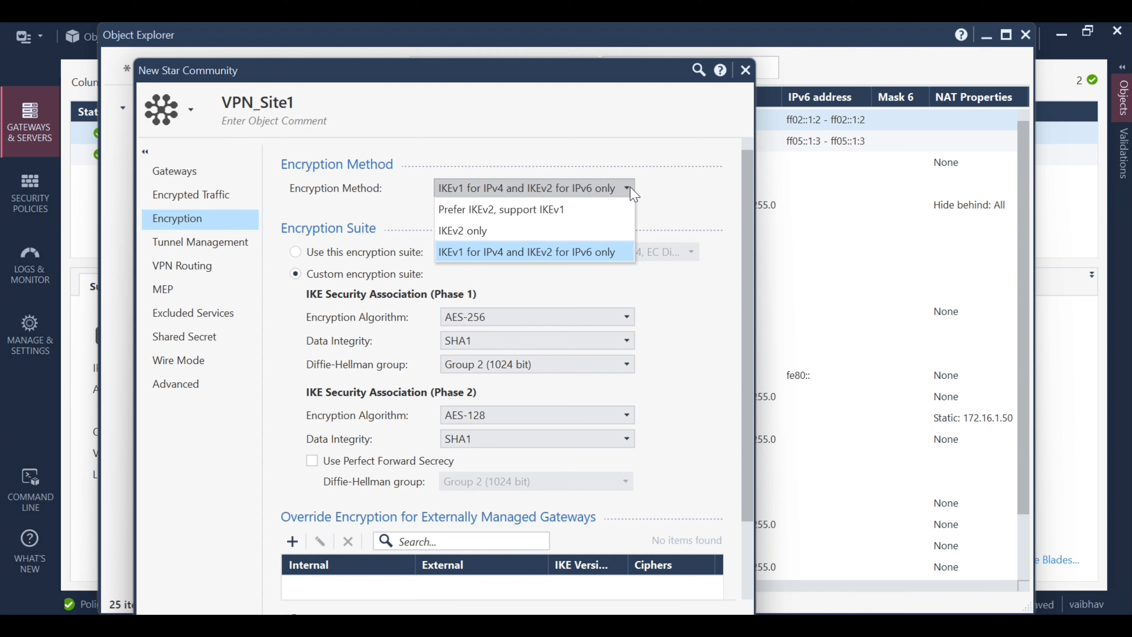
pyautogui.click(631, 189)
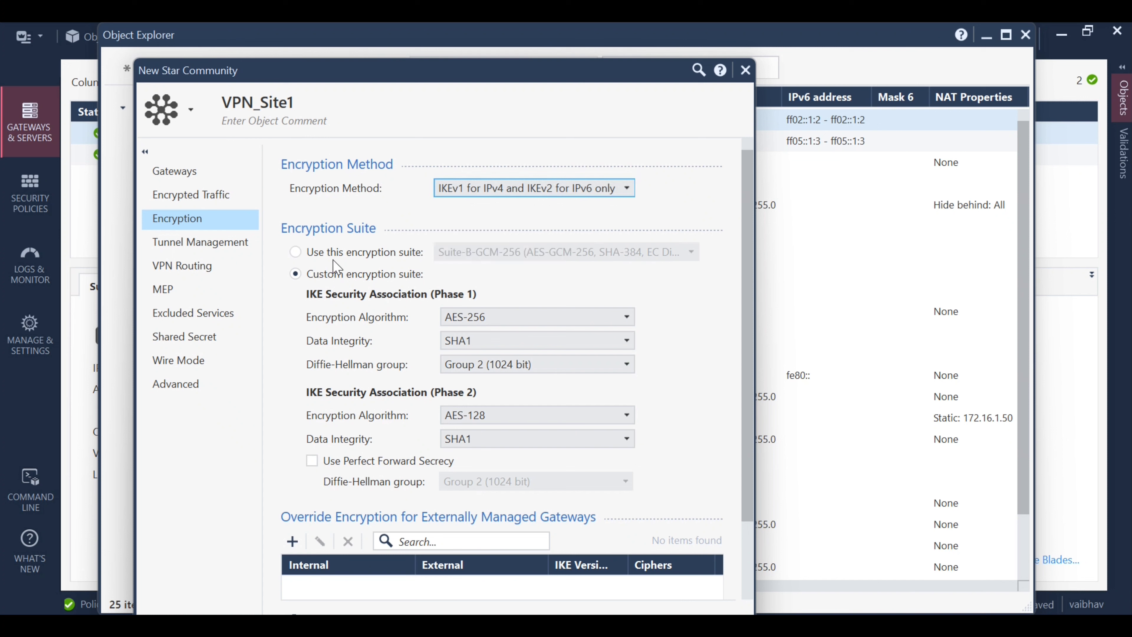
pyautogui.click(350, 258)
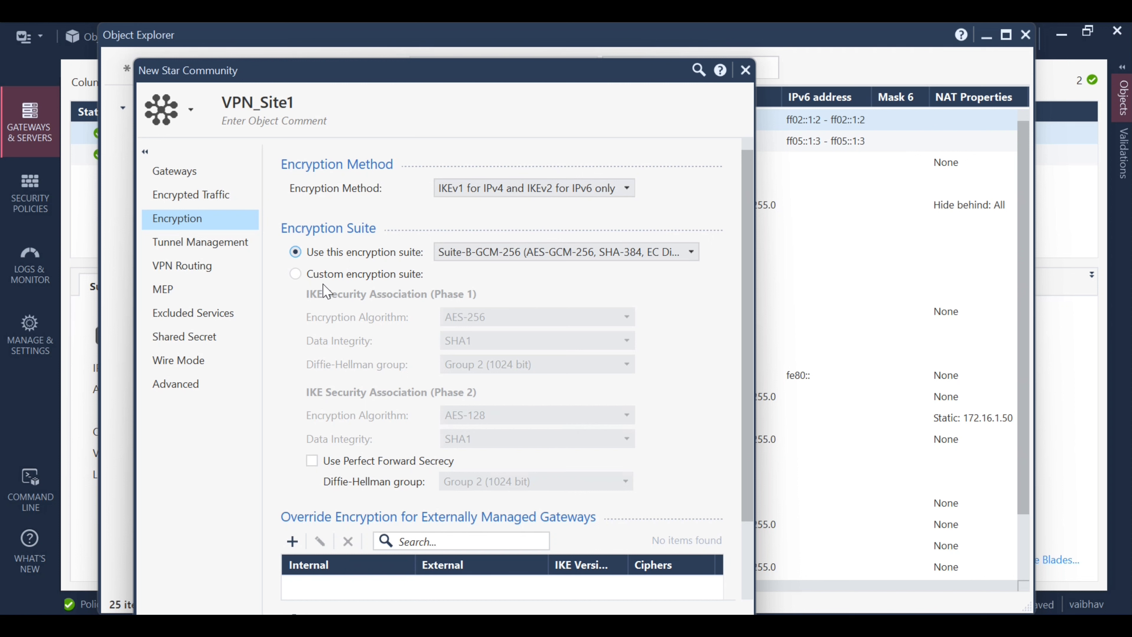
pyautogui.click(326, 274)
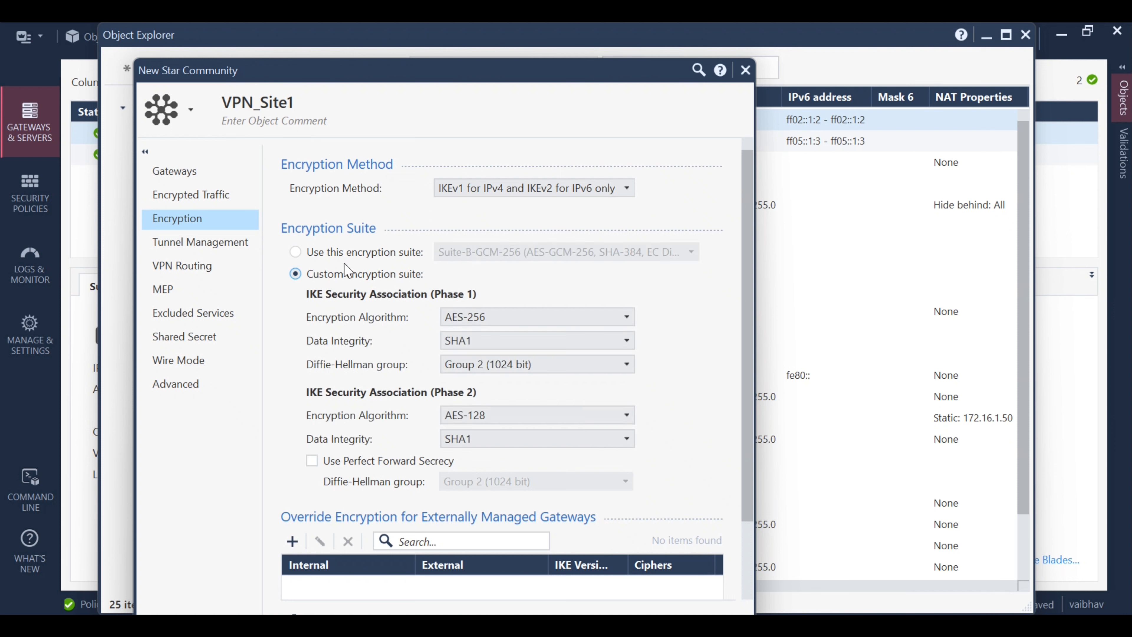
pyautogui.click(296, 253)
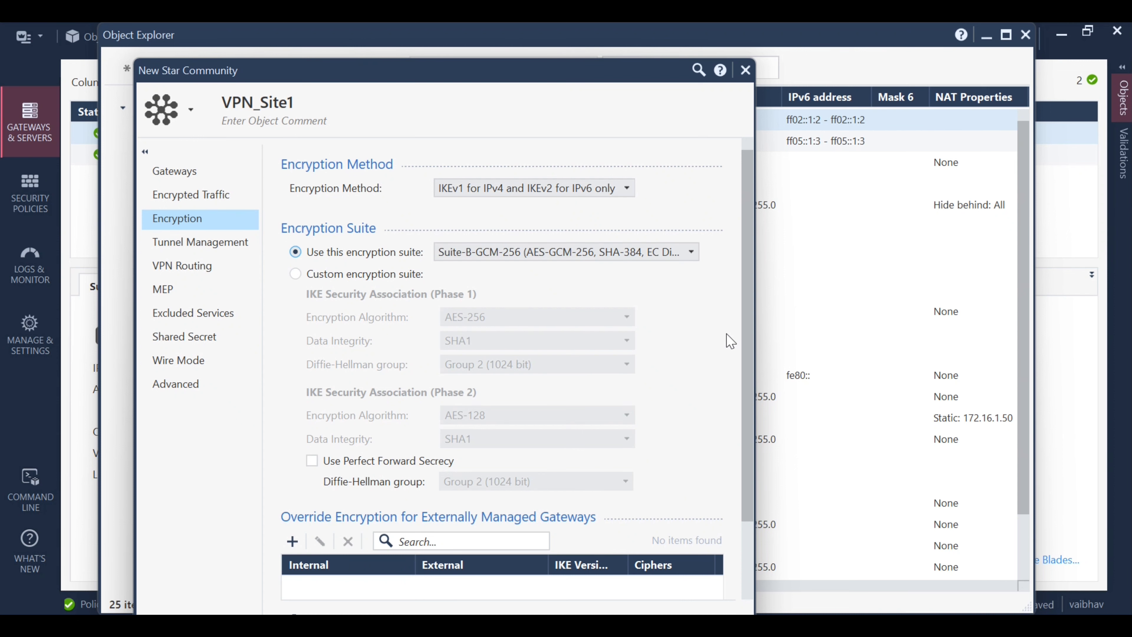
pyautogui.moveTo(754, 366); pyautogui.dragTo(756, 430)
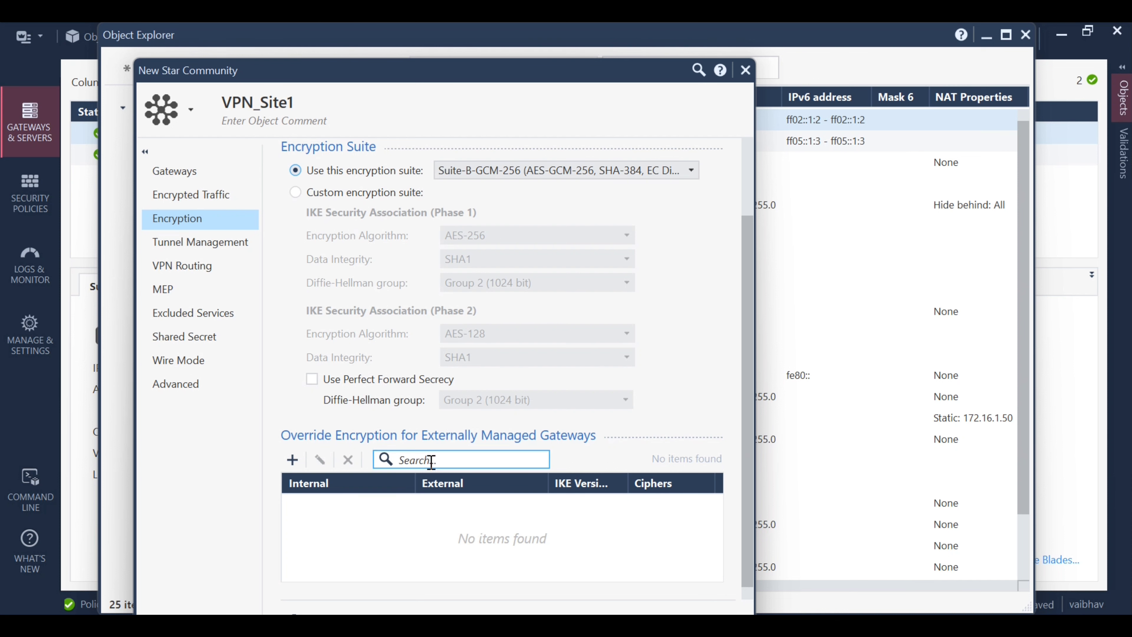
# Try adding an encryption override, cancel it, and view VPN_Site1's tunnel management settings
pyautogui.click(293, 462)
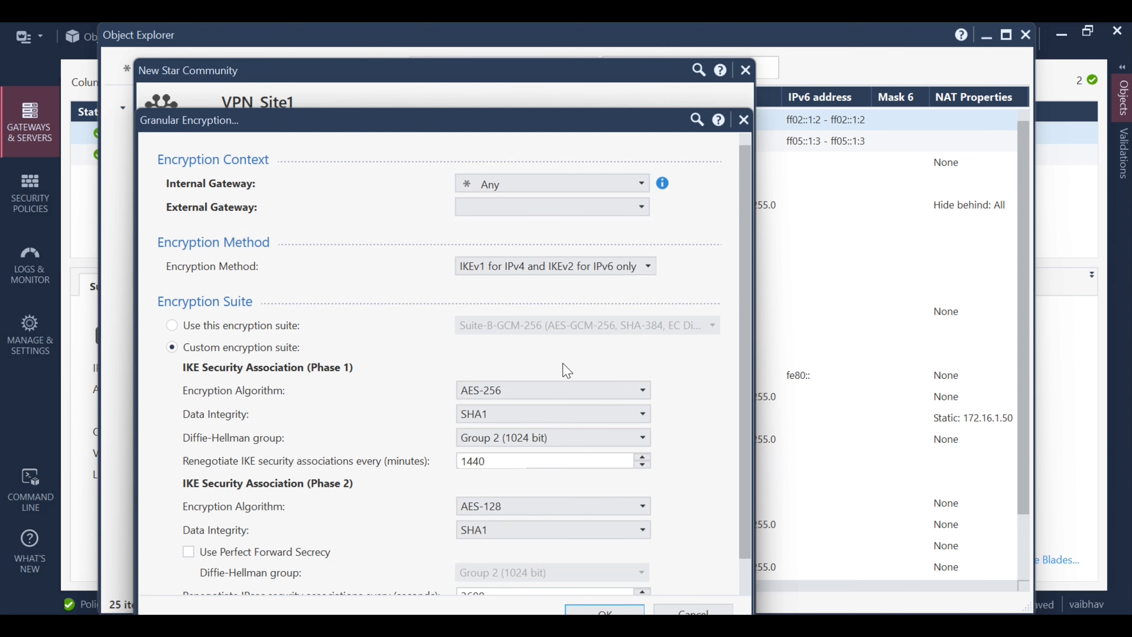
pyautogui.click(743, 119)
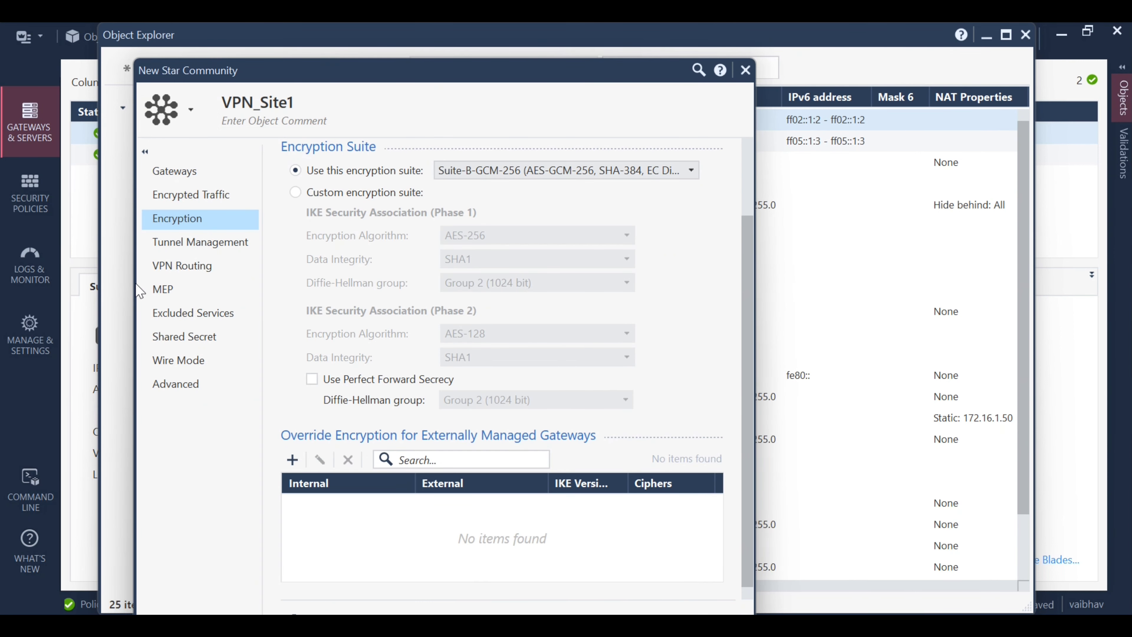
pyautogui.click(185, 254)
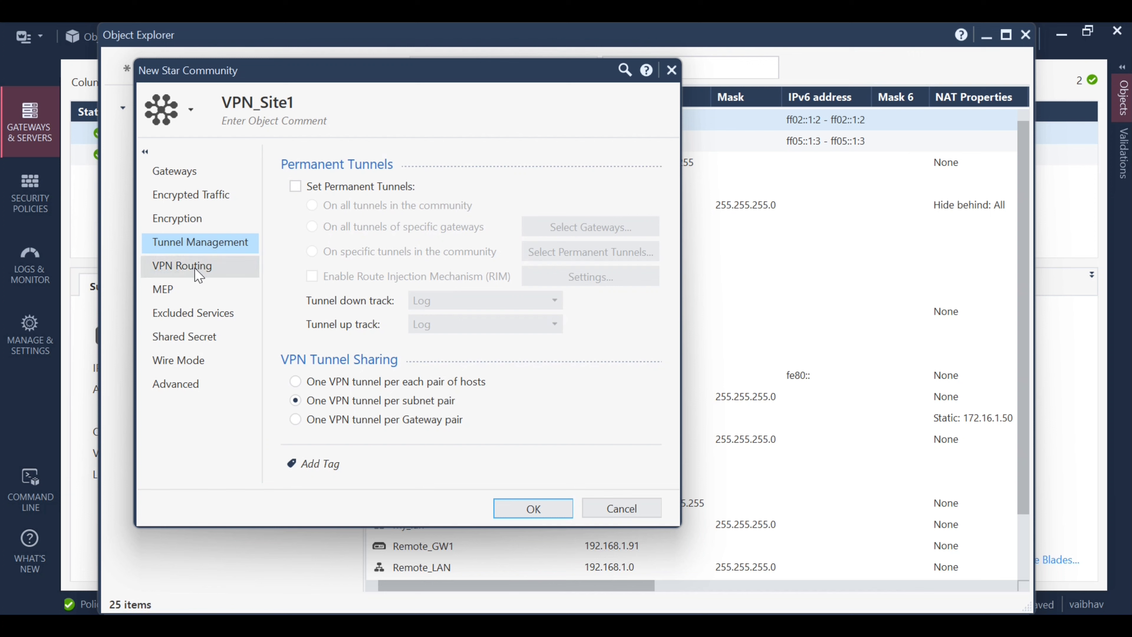
# Look over VPN_Site1's VPN Routing page, then its Shared Secret page listing Remote_GW1
pyautogui.click(198, 275)
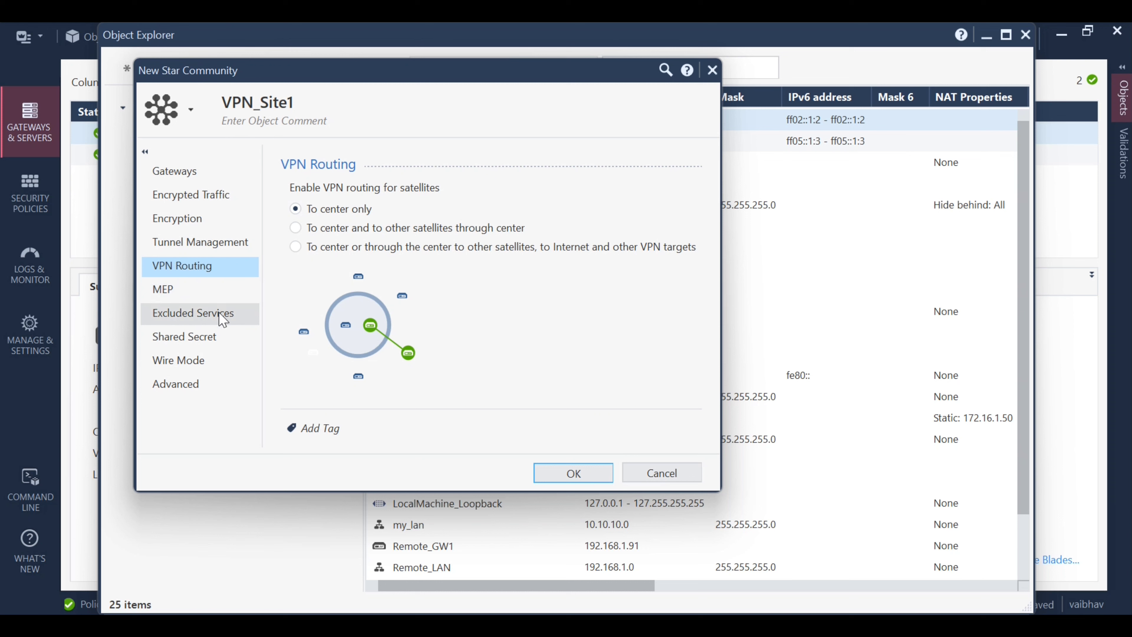
pyautogui.click(196, 338)
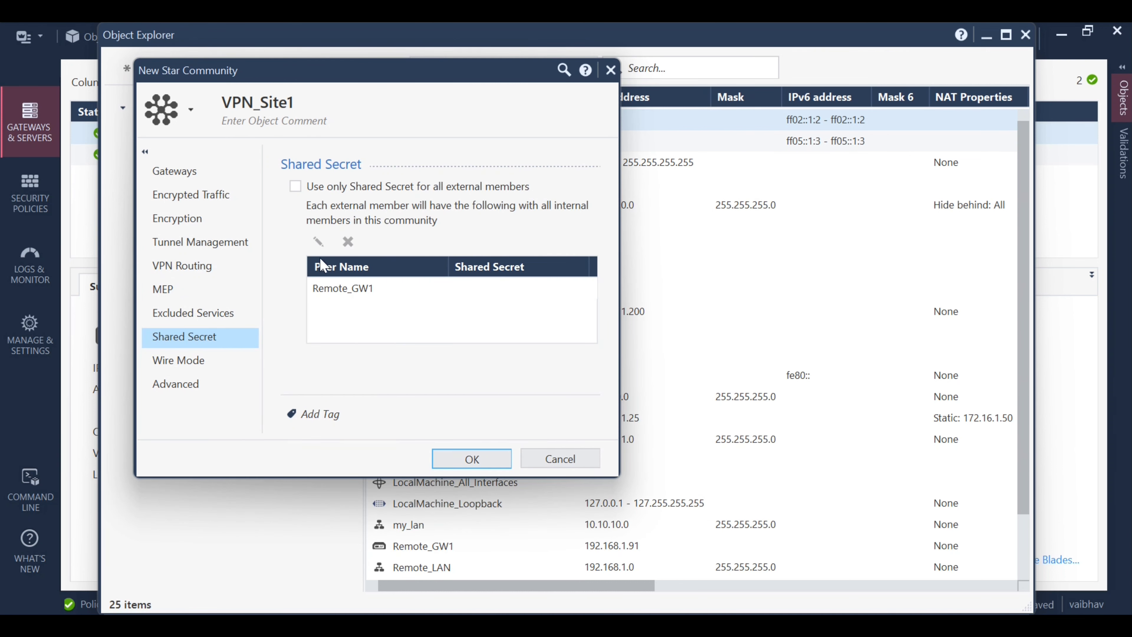
# Use only shared secrets for external members and enter a shared secret for Remote_GW1
pyautogui.click(296, 187)
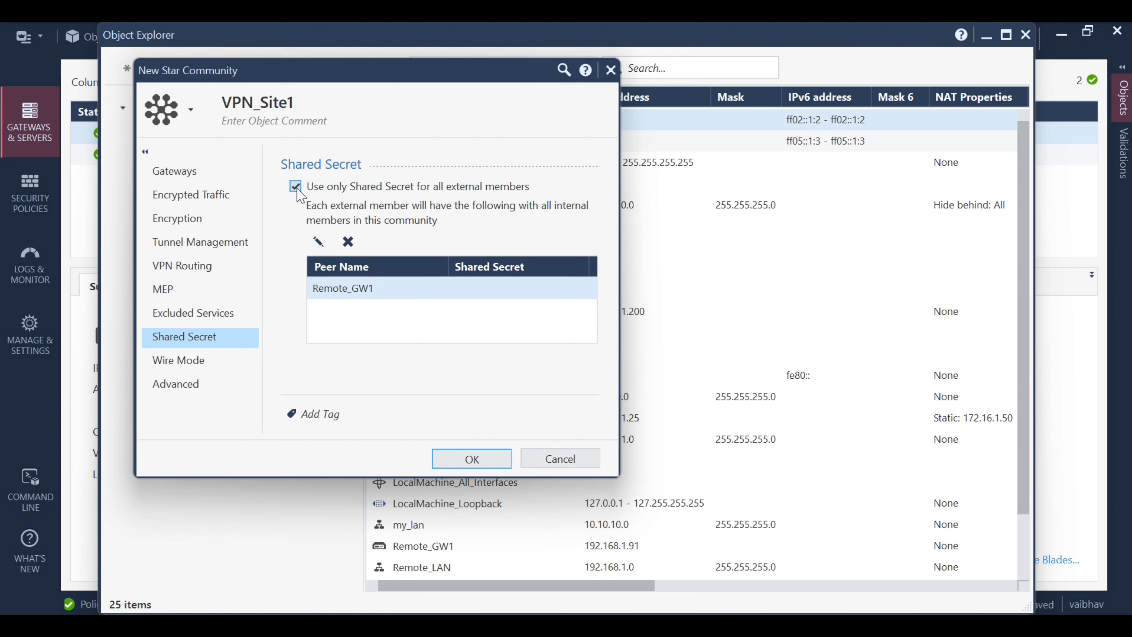
pyautogui.click(321, 248)
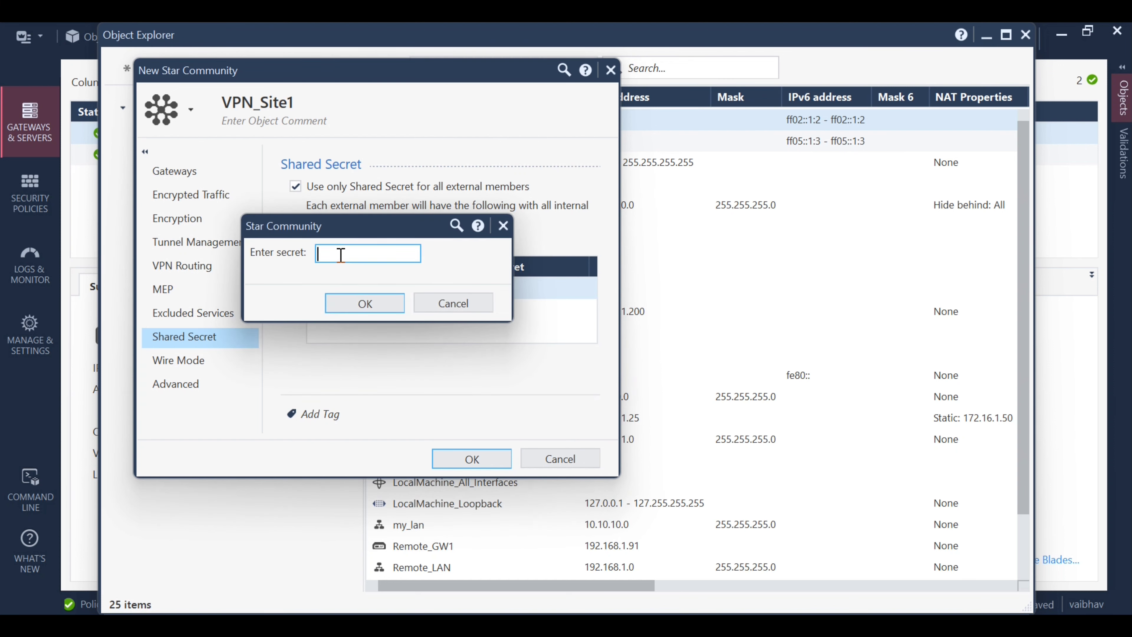
pyautogui.write('********')
pyautogui.click(381, 302)
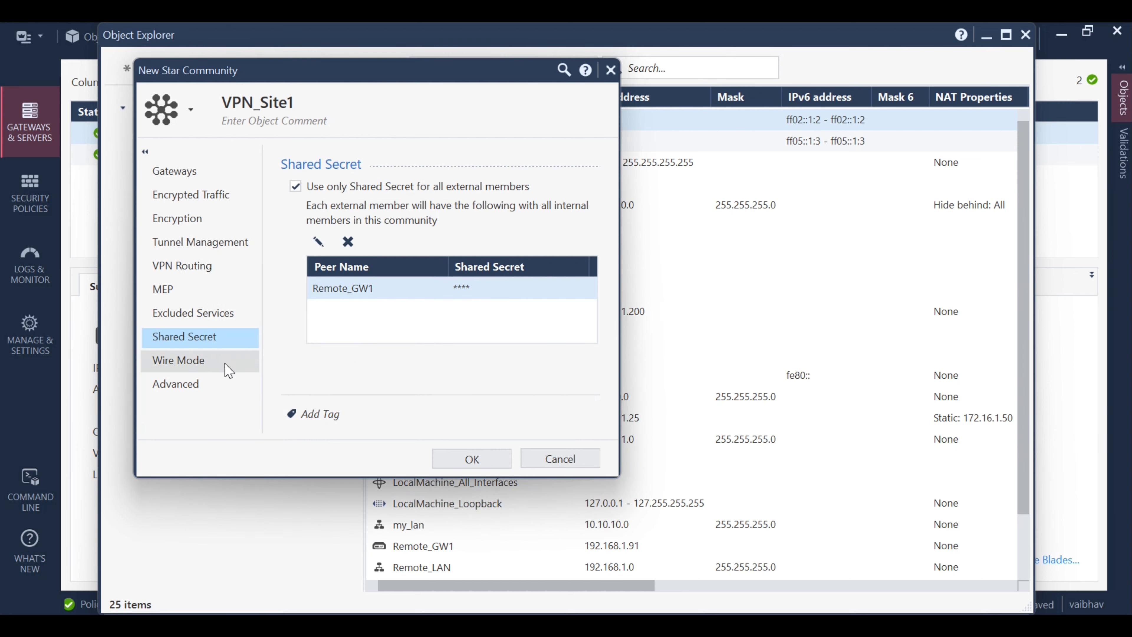
pyautogui.click(218, 384)
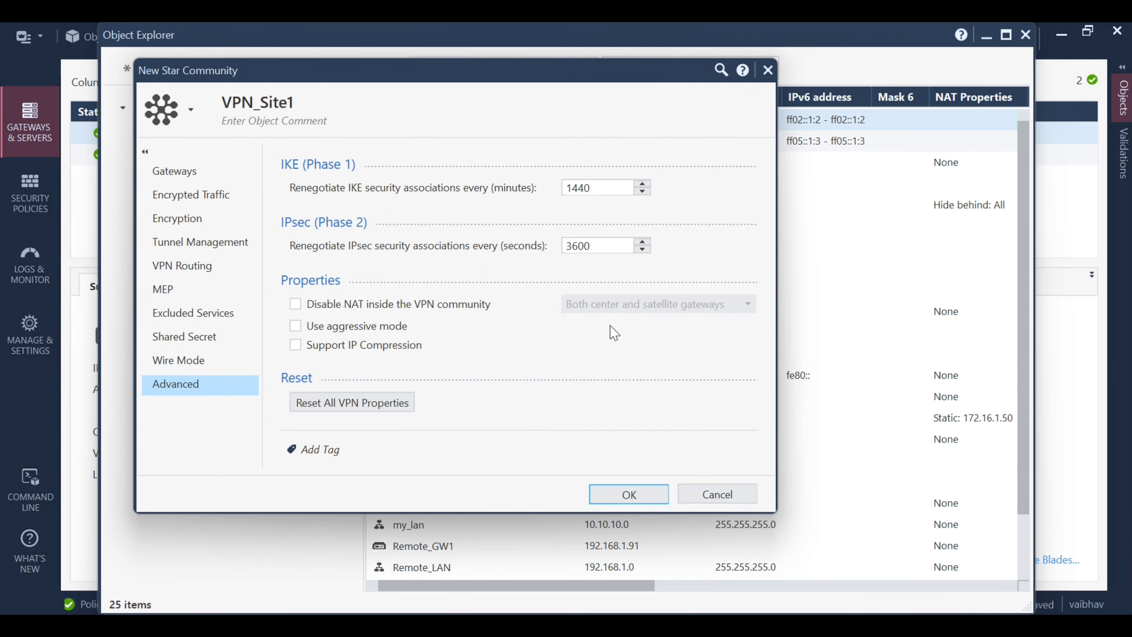
# Disable NAT inside VPN_Site1 for both center and satellite gateways, then save the community
pyautogui.click(202, 362)
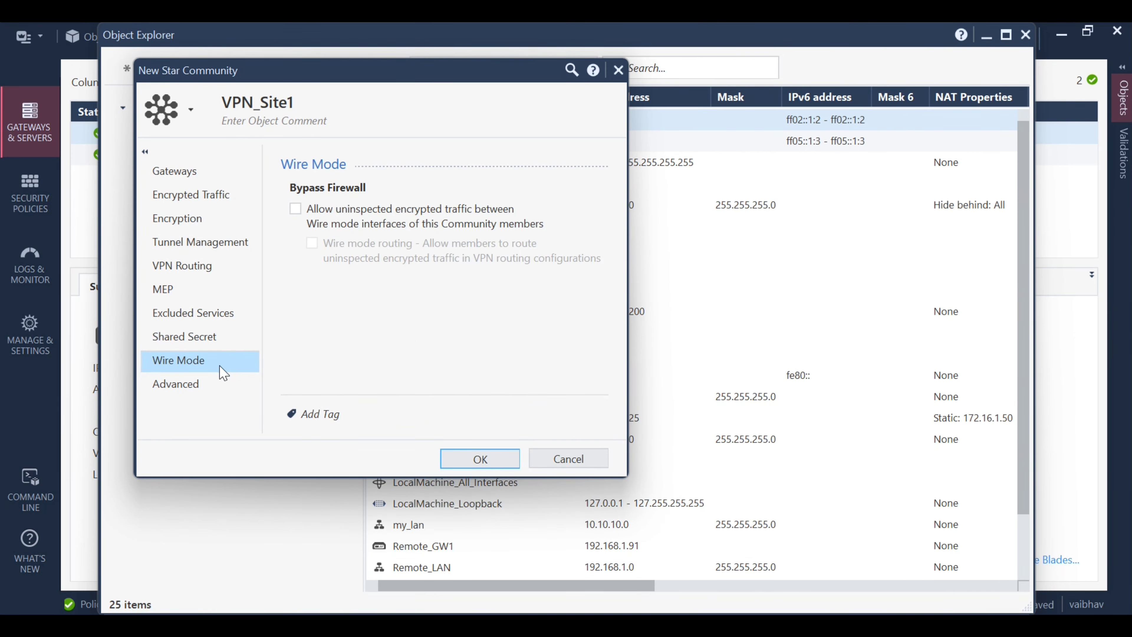
pyautogui.click(195, 393)
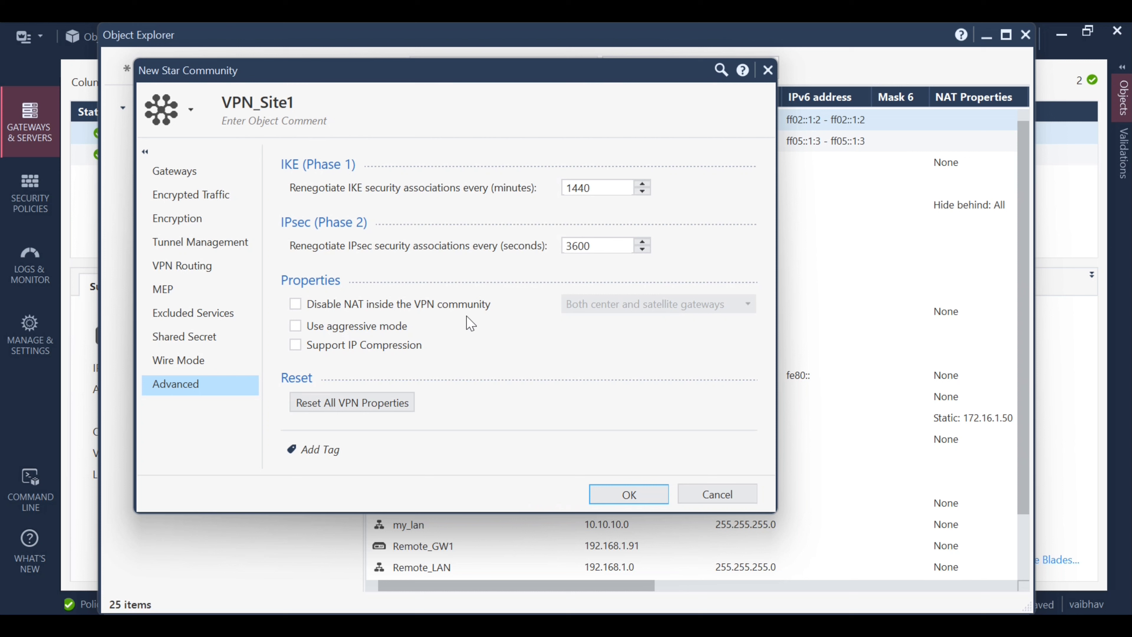
pyautogui.click(310, 308)
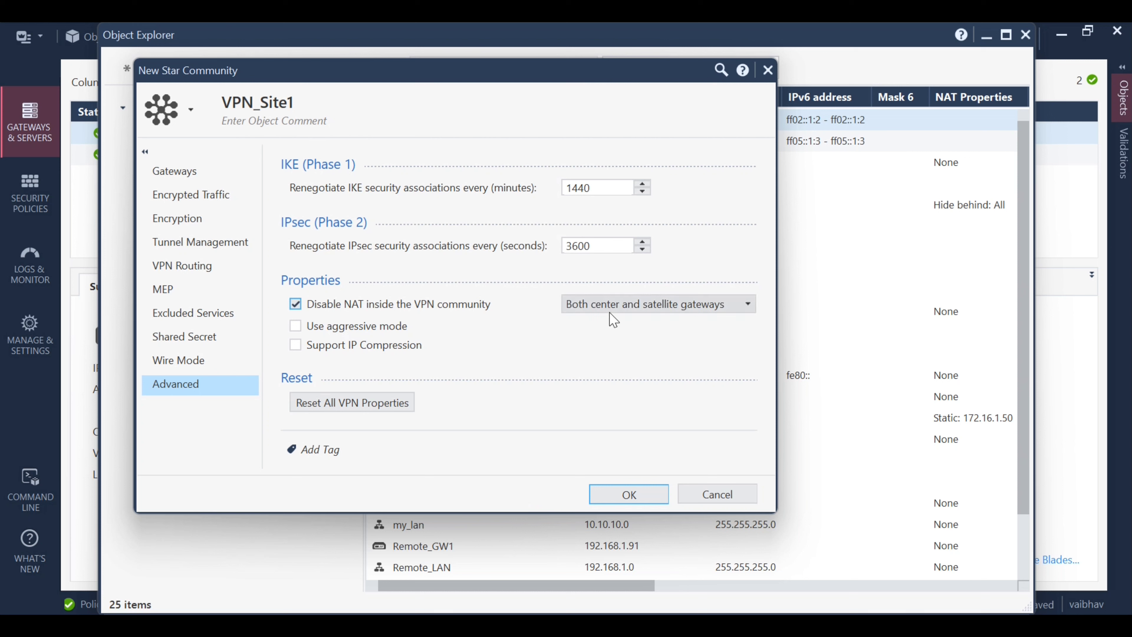
pyautogui.click(747, 306)
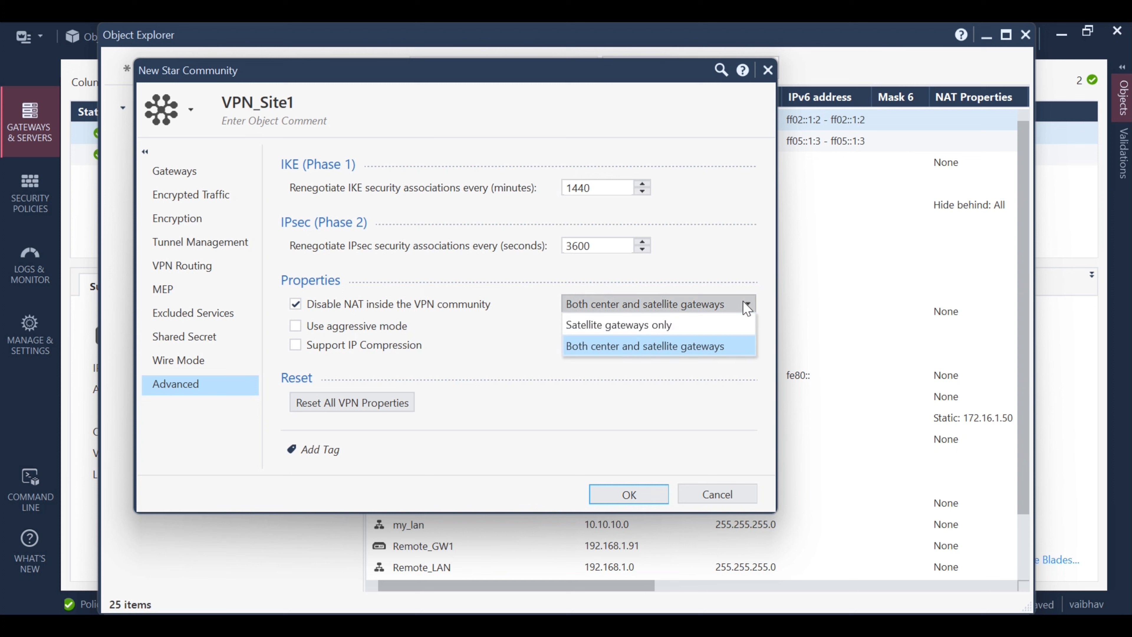
pyautogui.click(747, 306)
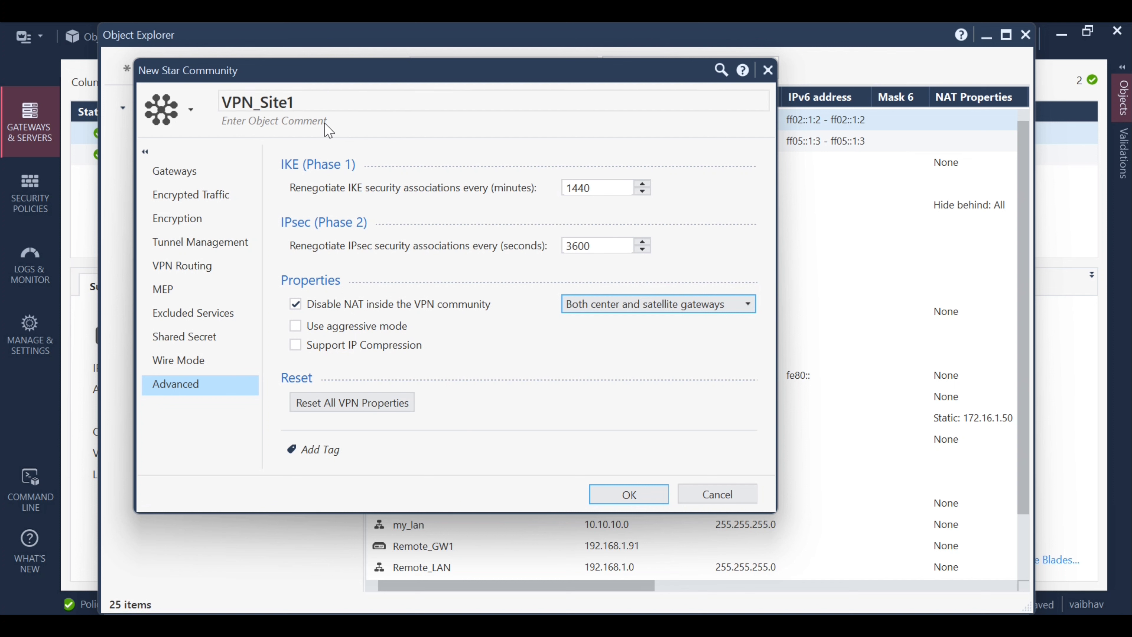
pyautogui.click(615, 490)
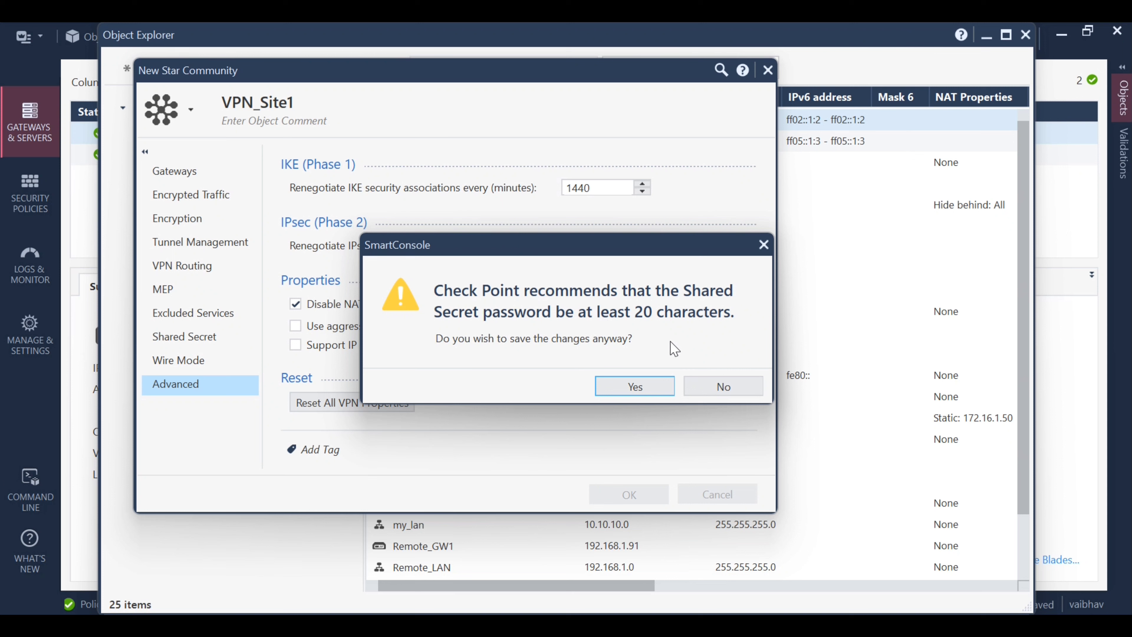
# Save VPN_Site1 despite the short-secret warning and close Object Explorer
pyautogui.click(646, 392)
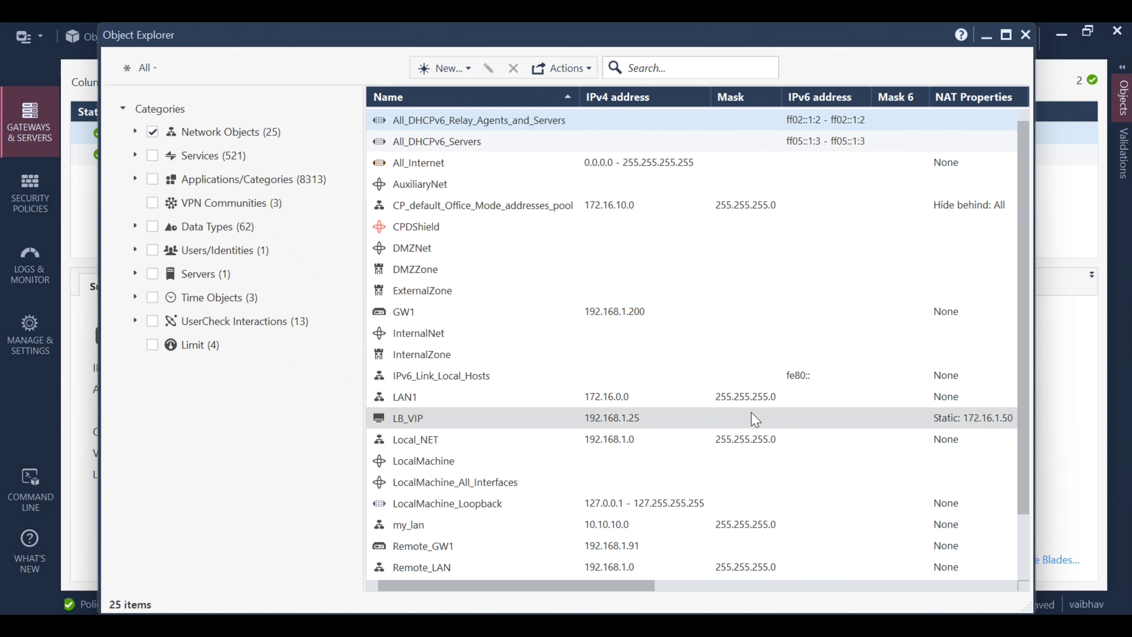
pyautogui.click(1024, 34)
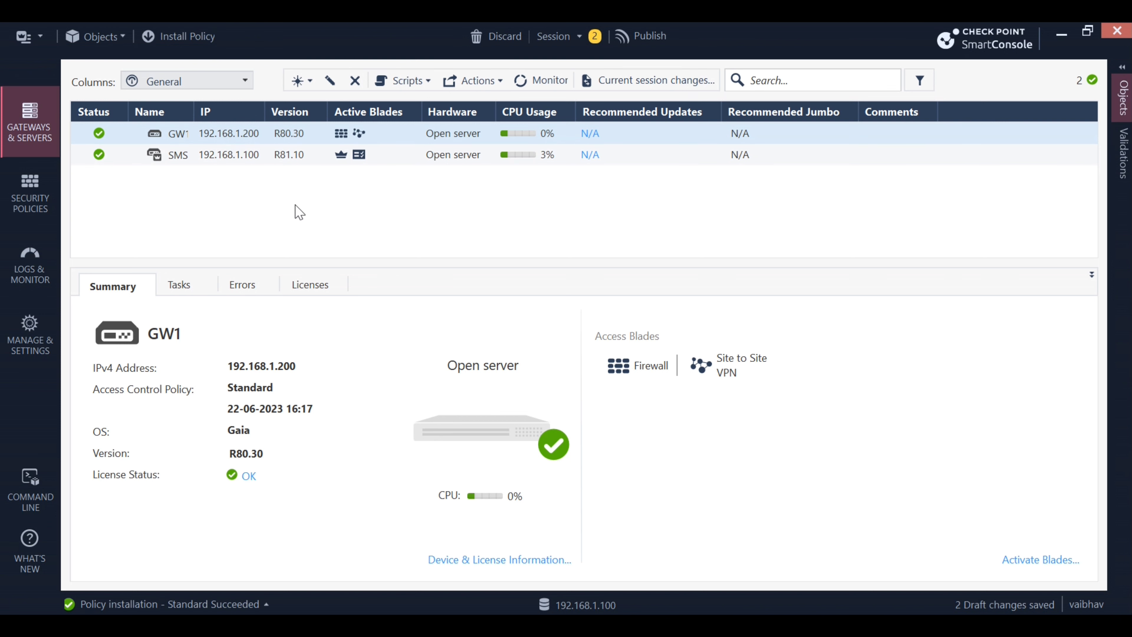
# Open GW1's gateway properties at the IPSec VPN page showing its VPN_Site1 membership
pyautogui.click(257, 136)
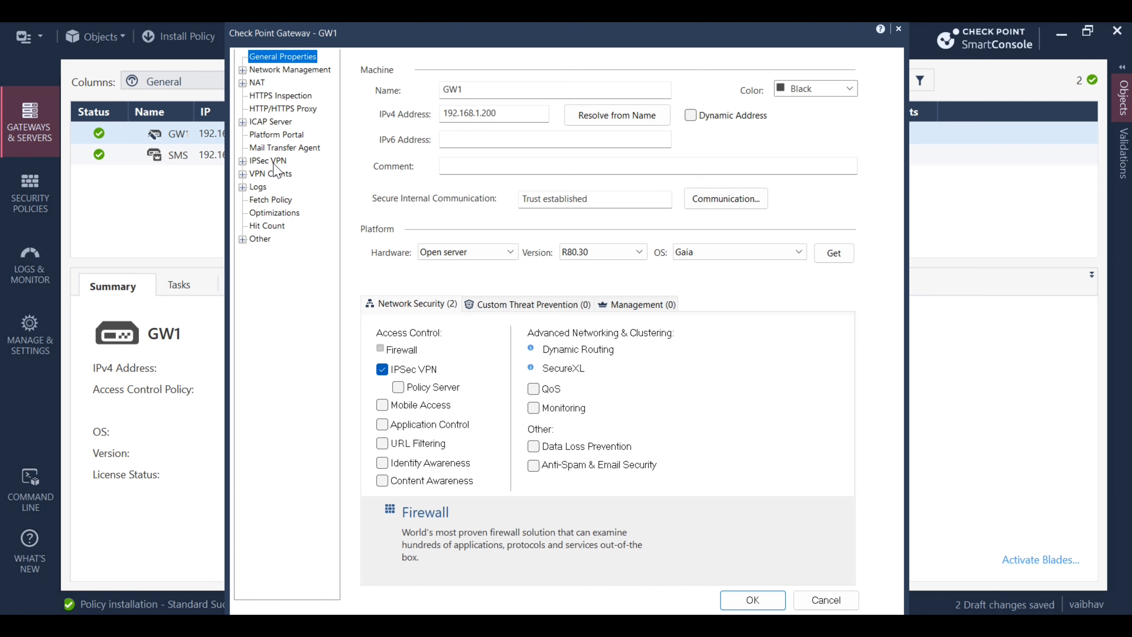
pyautogui.moveTo(394, 372)
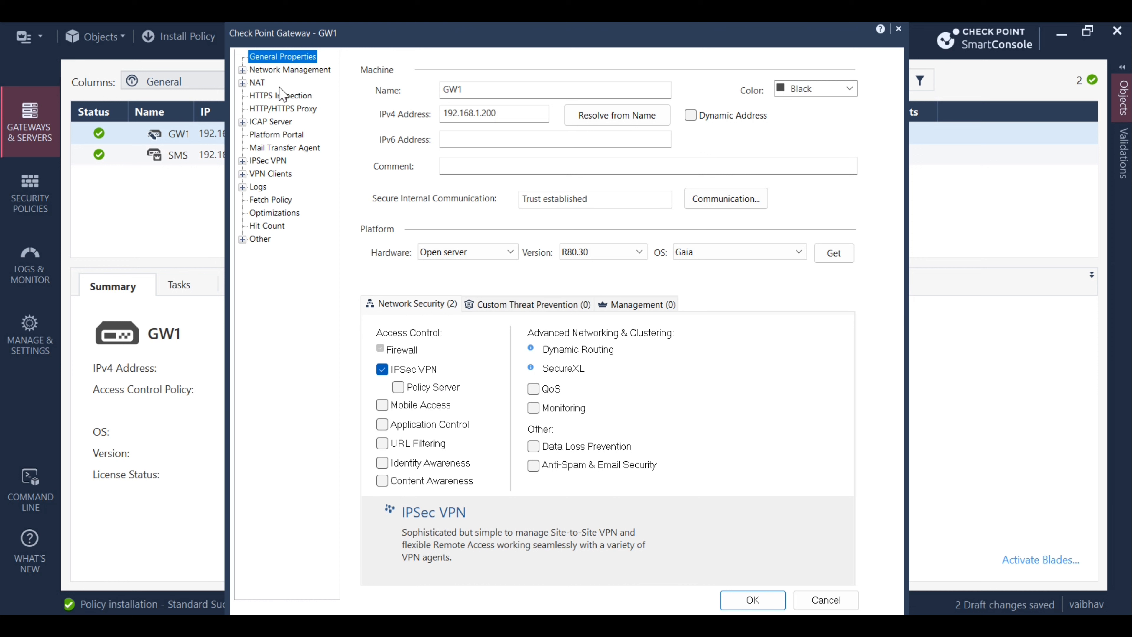
pyautogui.click(272, 165)
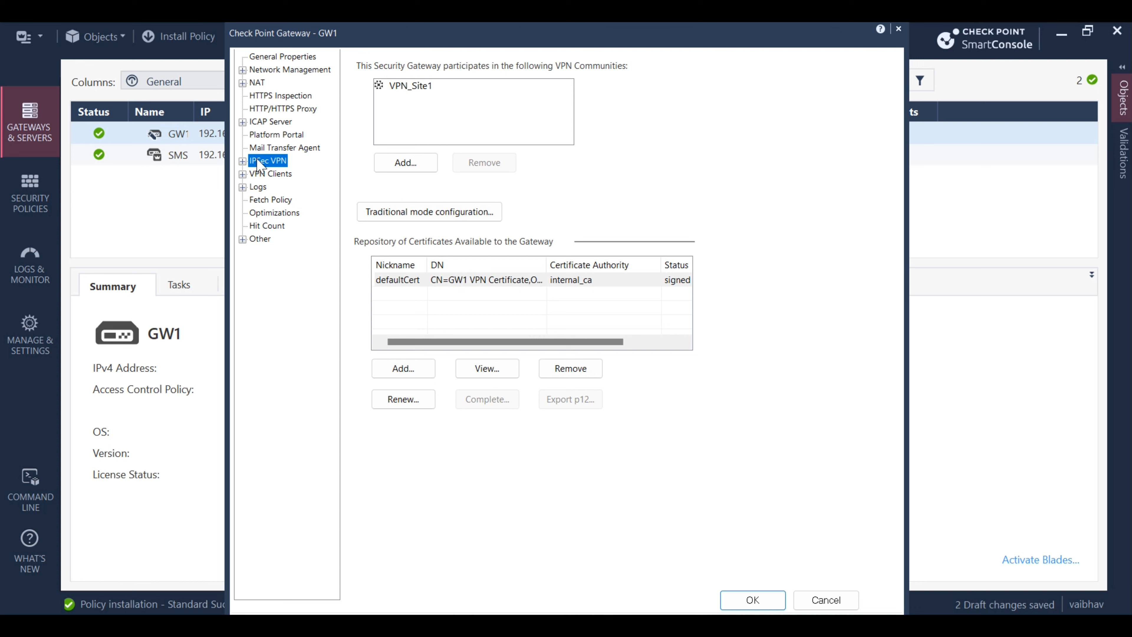
# Show GW1's IPSec VPN Link Selection settings
pyautogui.click(243, 161)
pyautogui.click(274, 175)
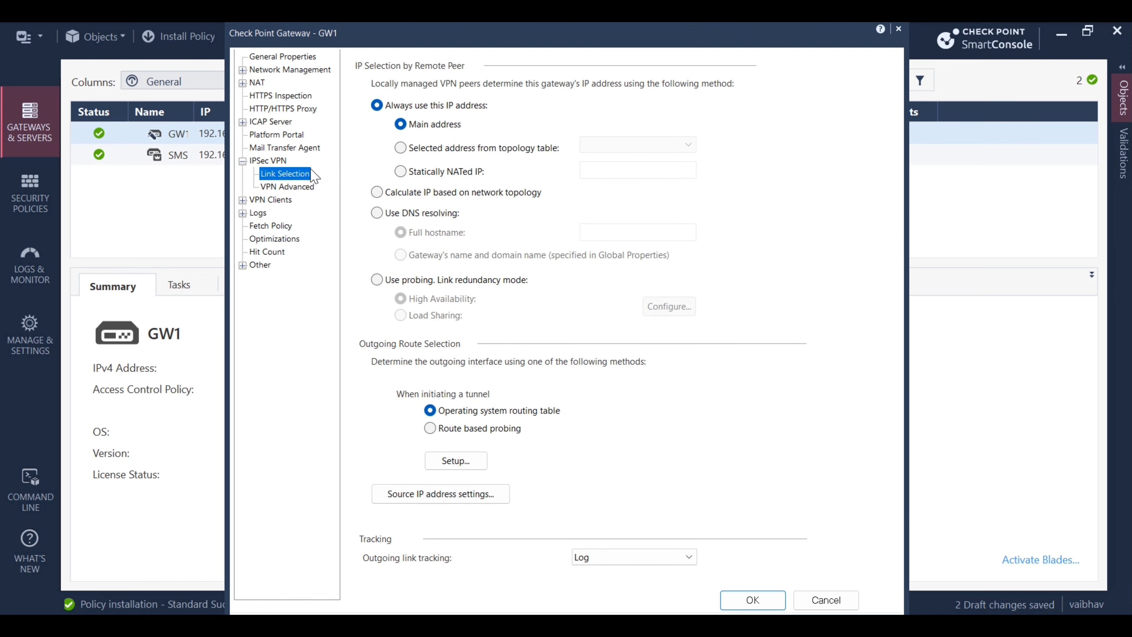
# Have remote peers reach GW1 at topology-table address 192.168.1.200
pyautogui.click(473, 152)
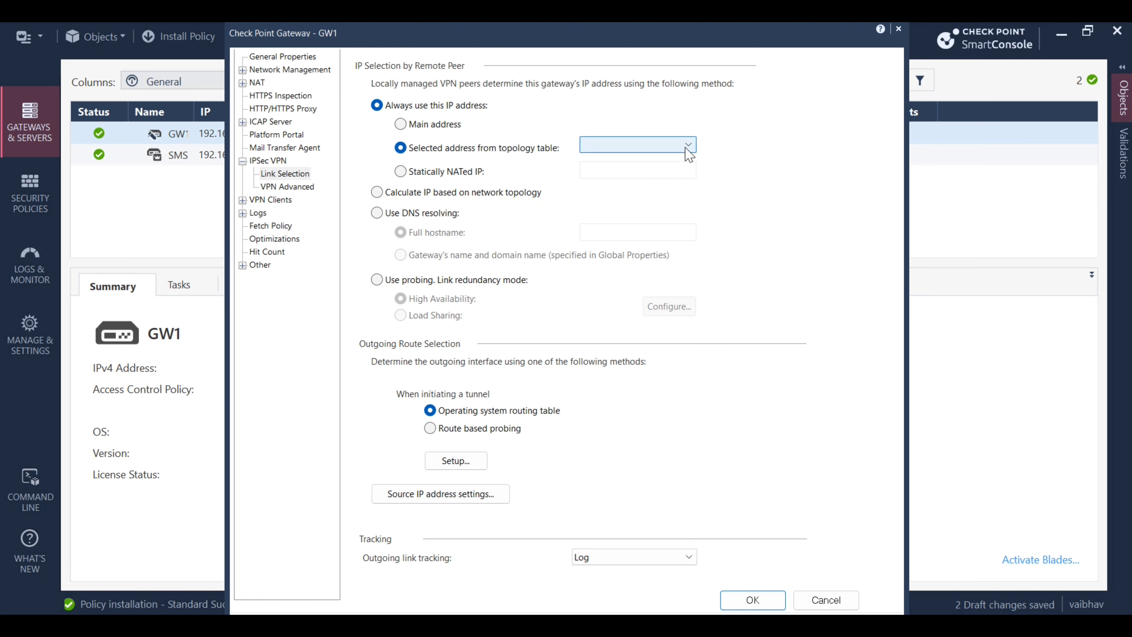
pyautogui.click(689, 151)
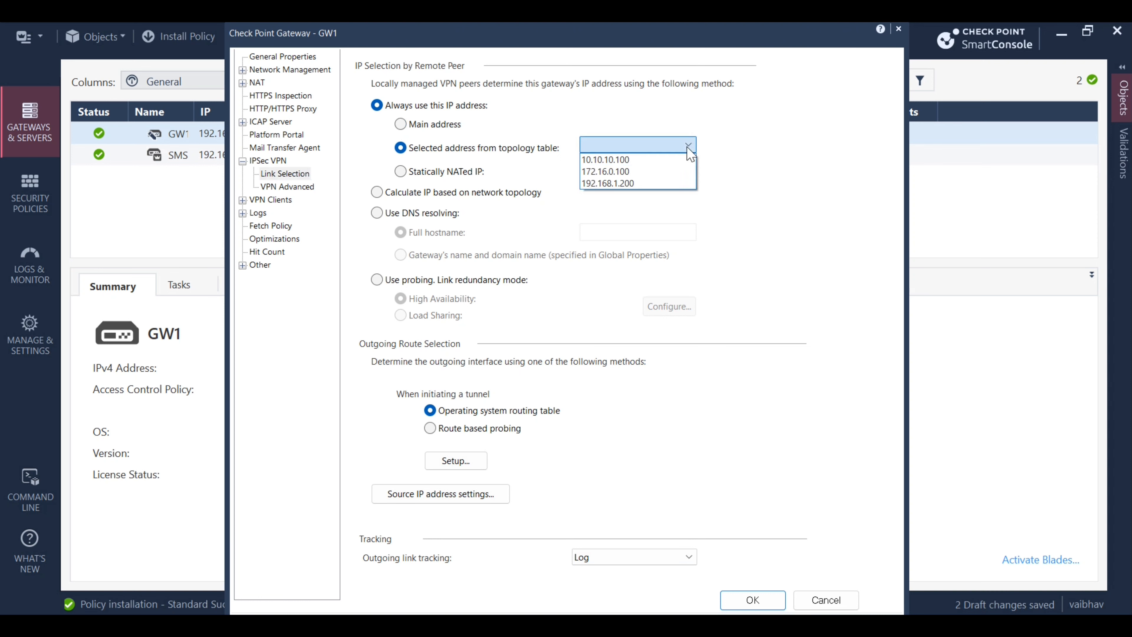
pyautogui.click(640, 184)
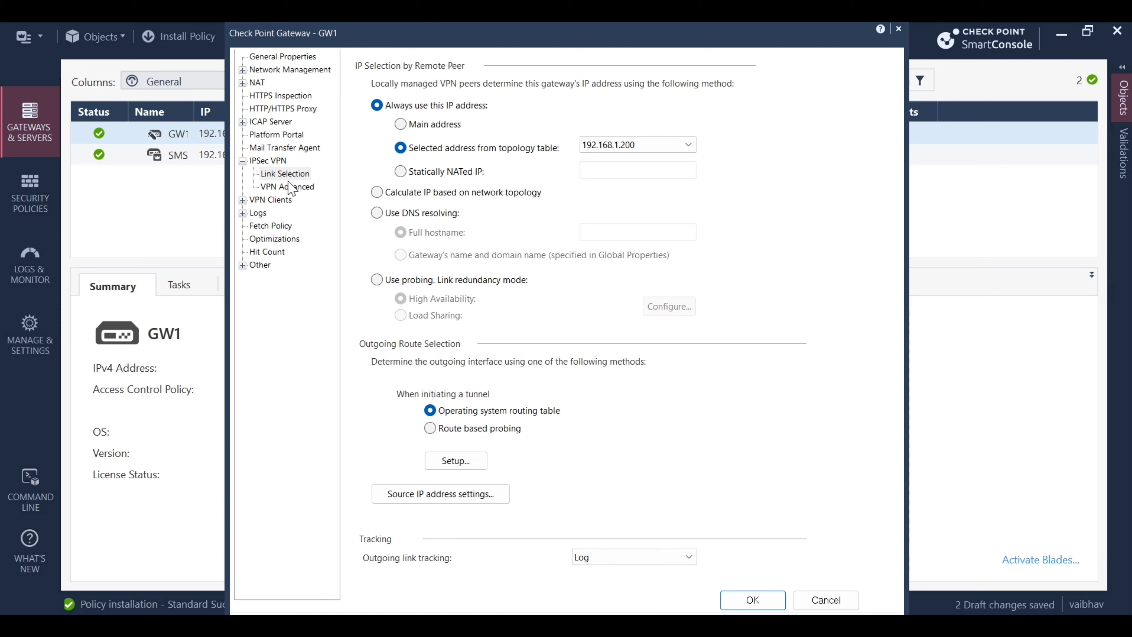
# Review GW1's VPN Advanced settings and save the gateway properties
pyautogui.click(296, 191)
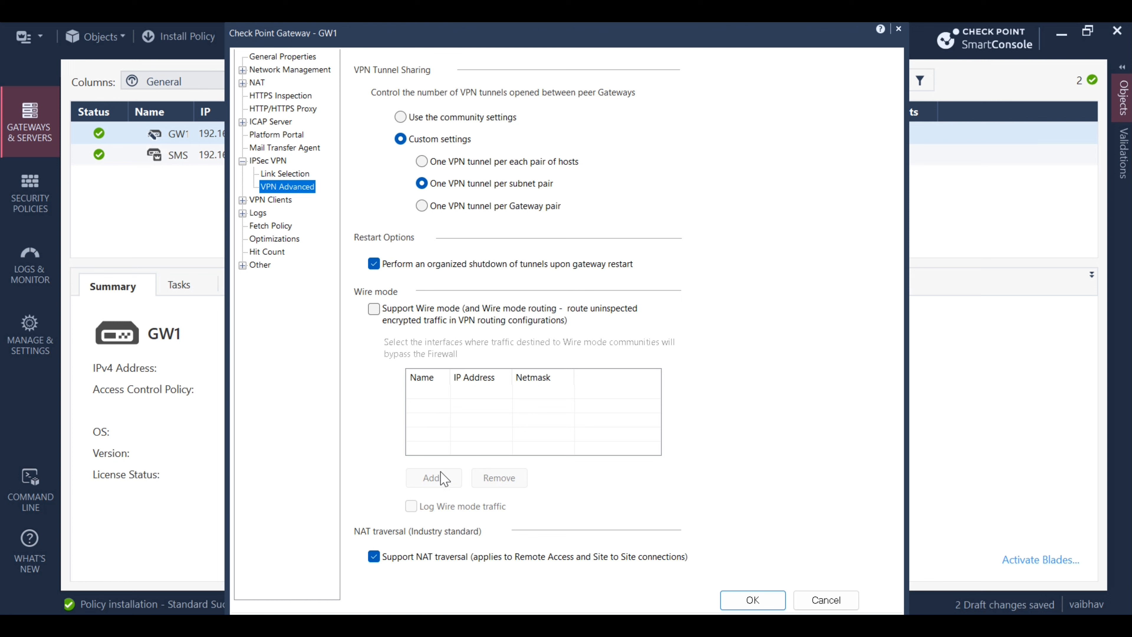
pyautogui.click(764, 595)
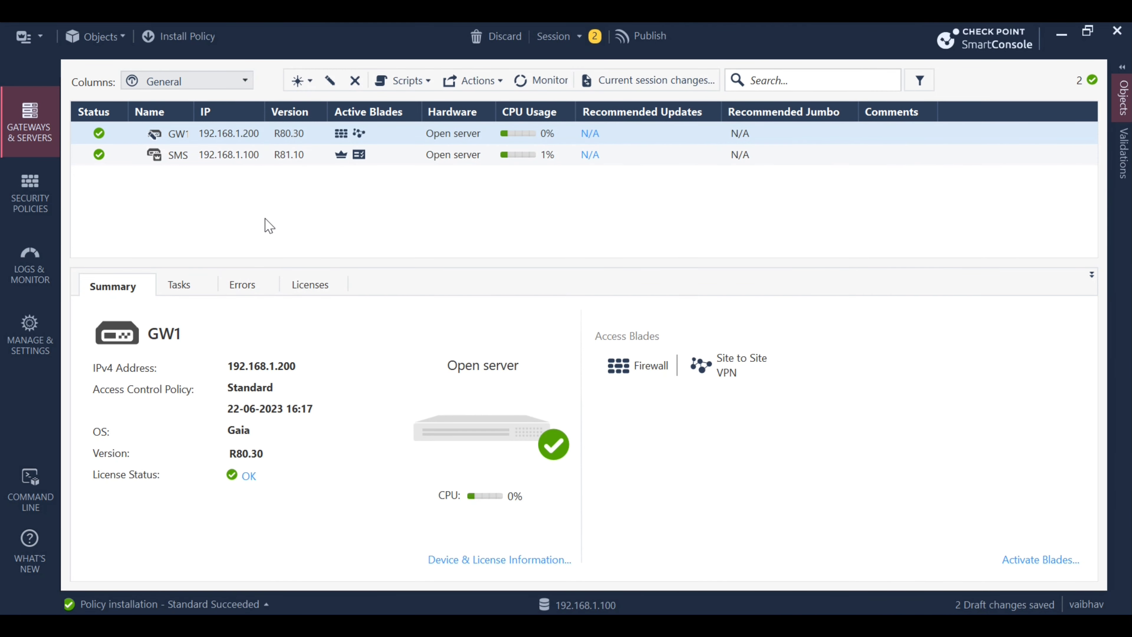
pyautogui.click(41, 43)
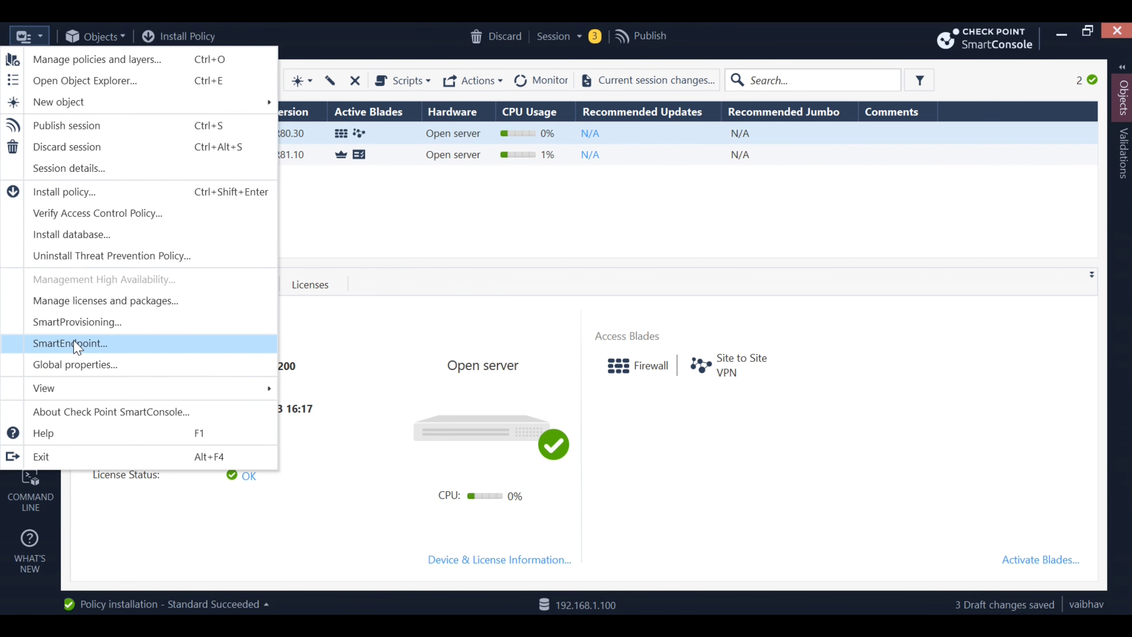
pyautogui.click(114, 369)
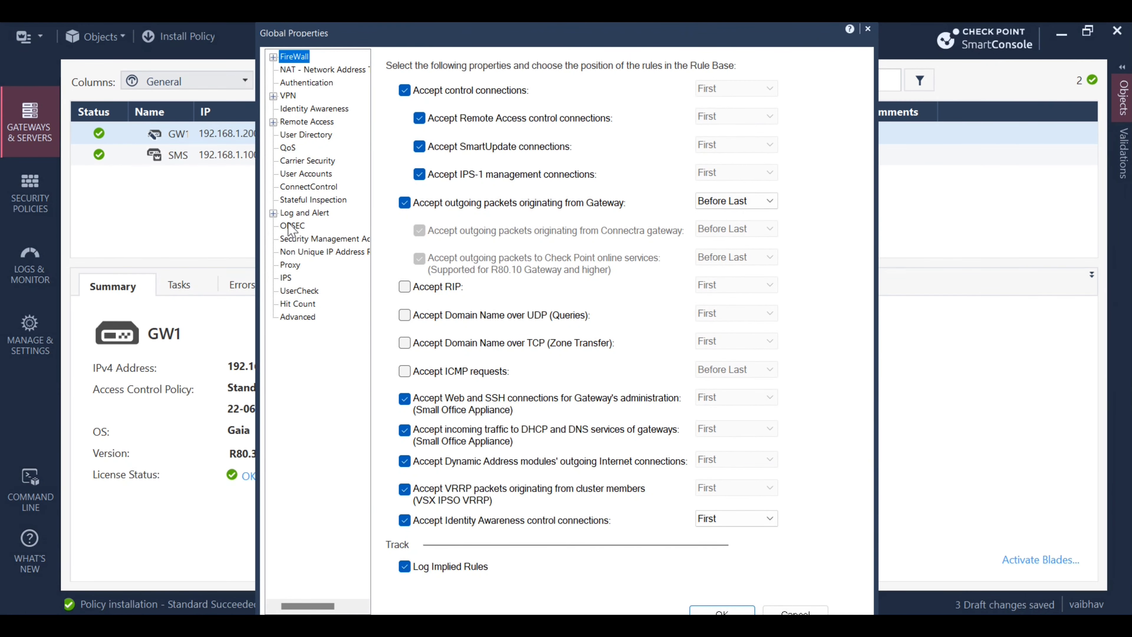
pyautogui.click(288, 96)
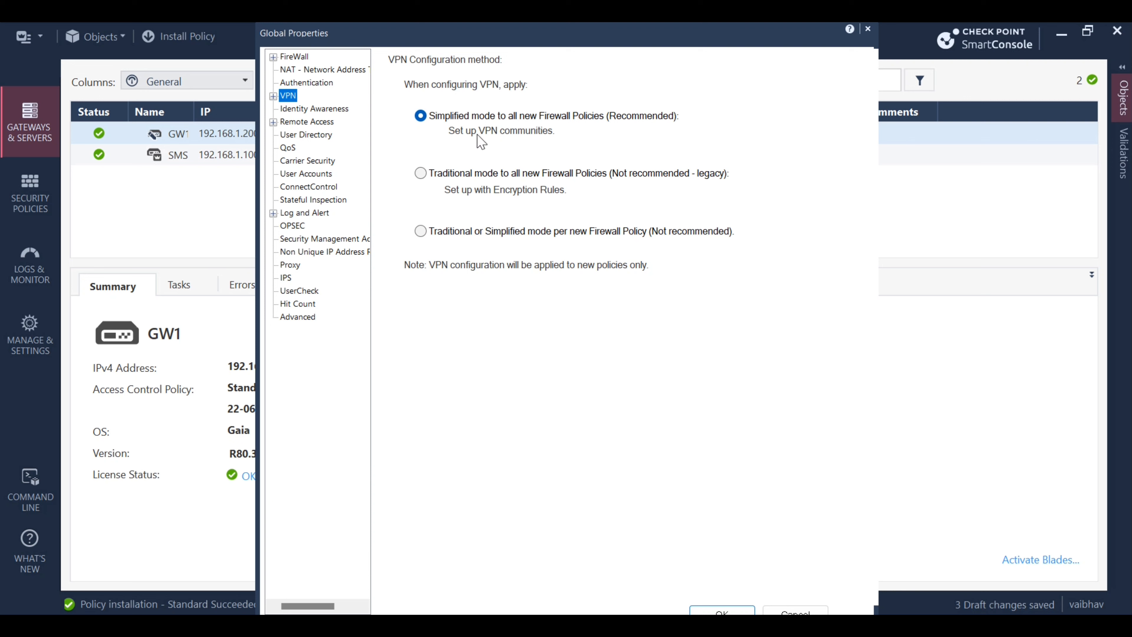
pyautogui.click(274, 96)
pyautogui.click(308, 110)
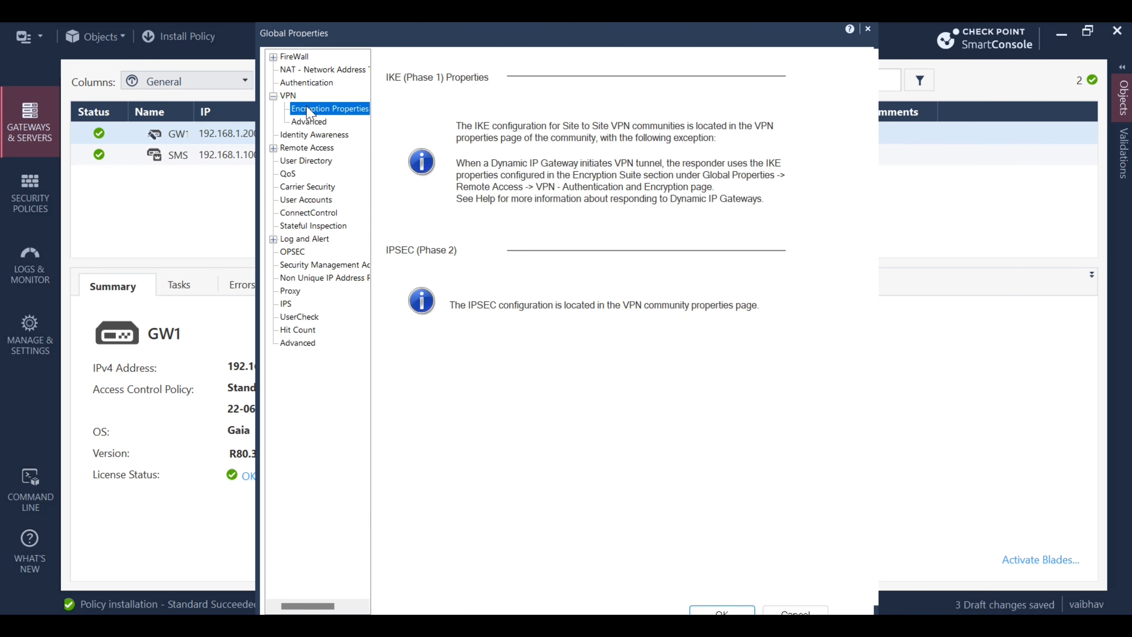
pyautogui.click(311, 123)
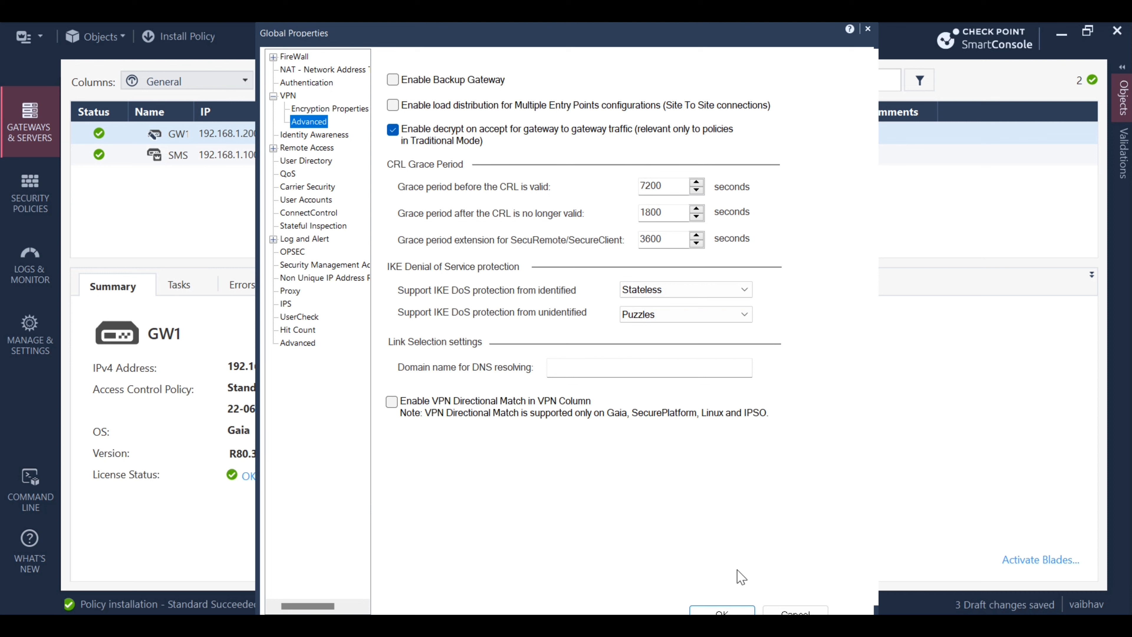
pyautogui.click(724, 610)
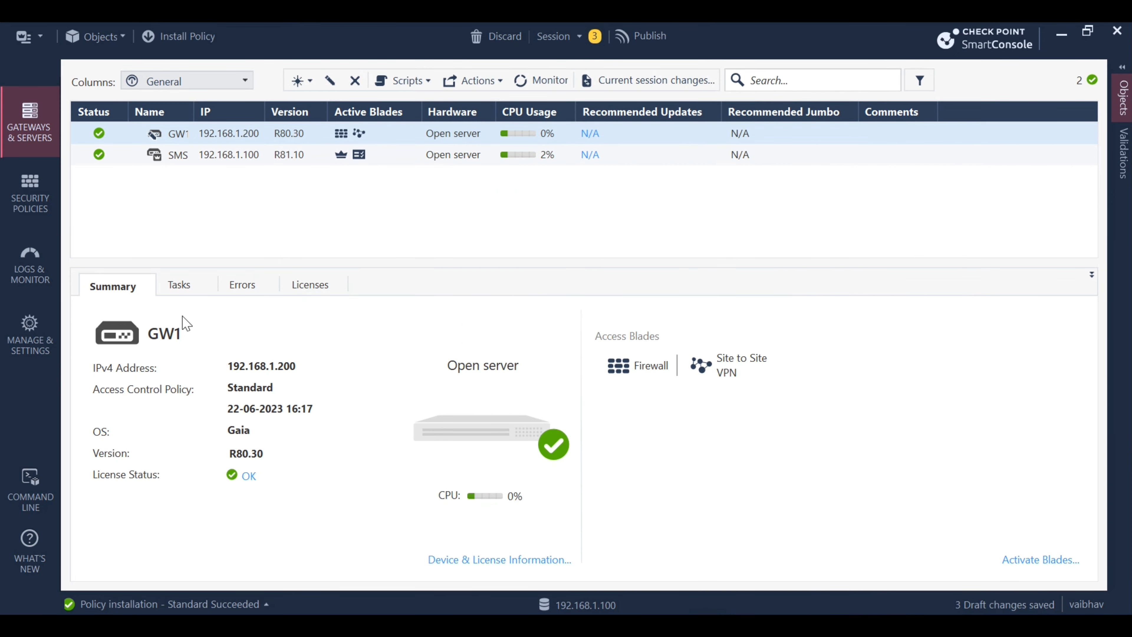
# In the security policy rulebase, add a new rule below the Admin Access to GW rule
pyautogui.click(391, 326)
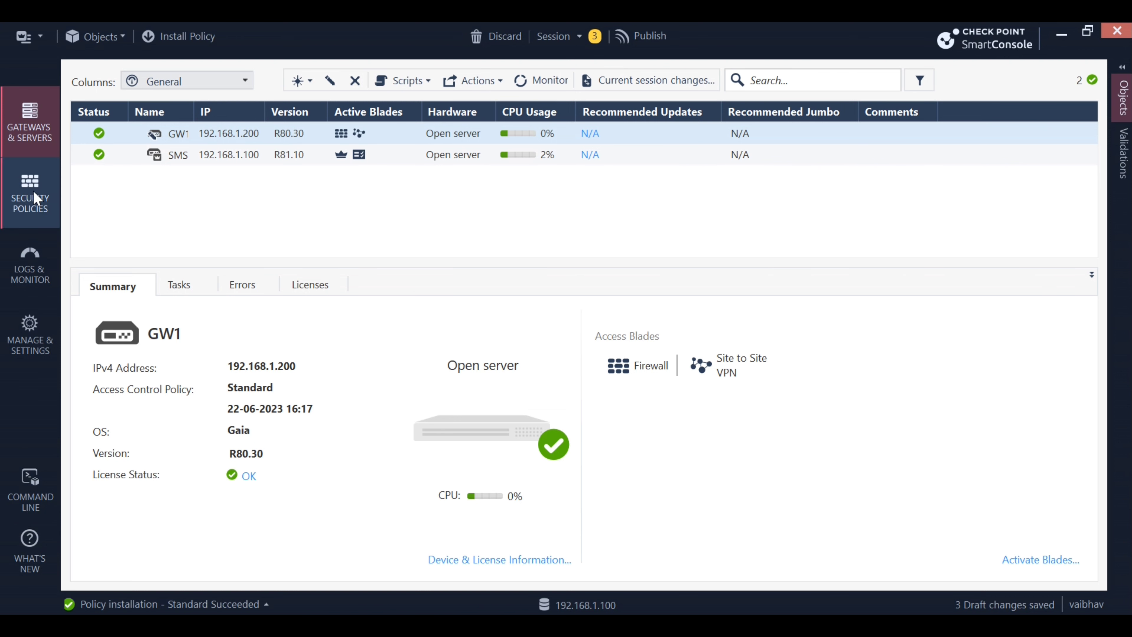
pyautogui.click(45, 209)
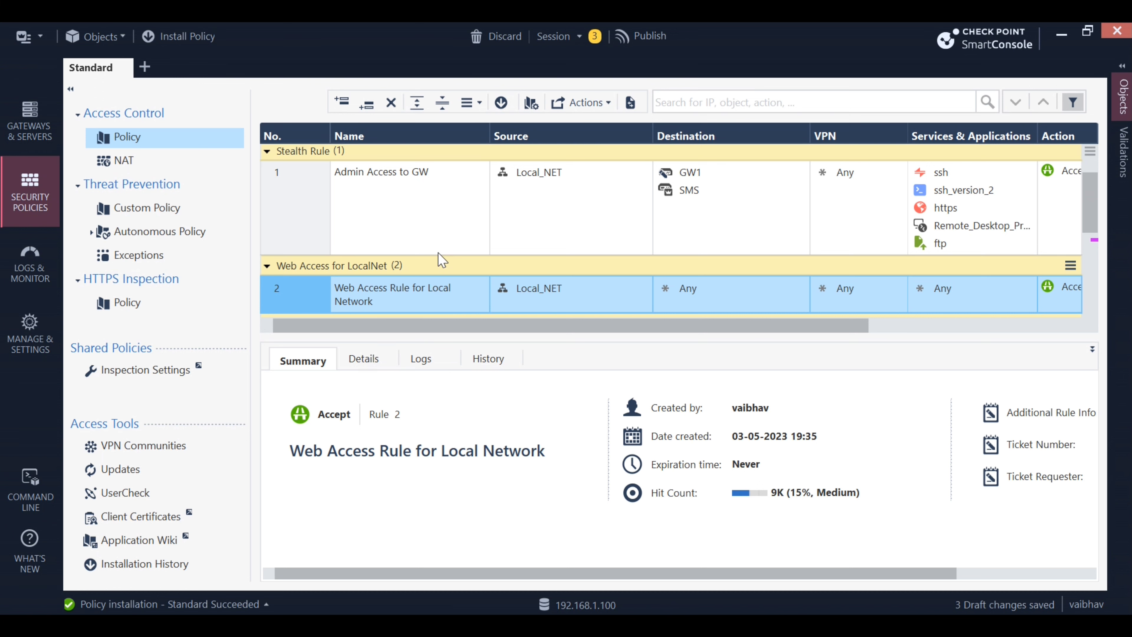
pyautogui.click(296, 217)
pyautogui.rightClick(296, 217)
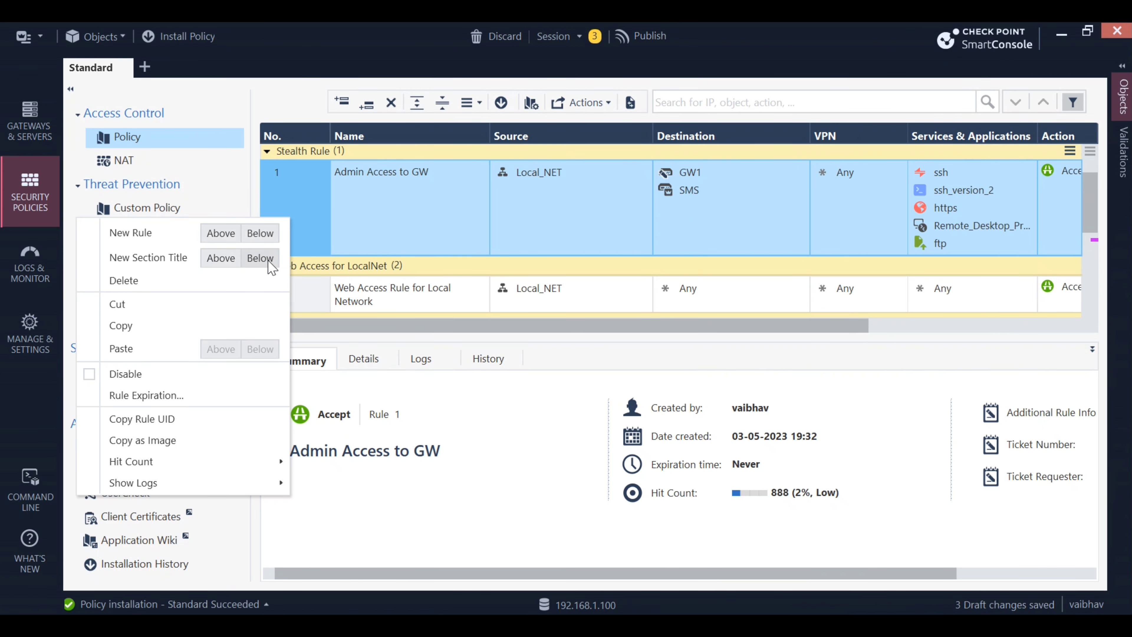
pyautogui.click(269, 234)
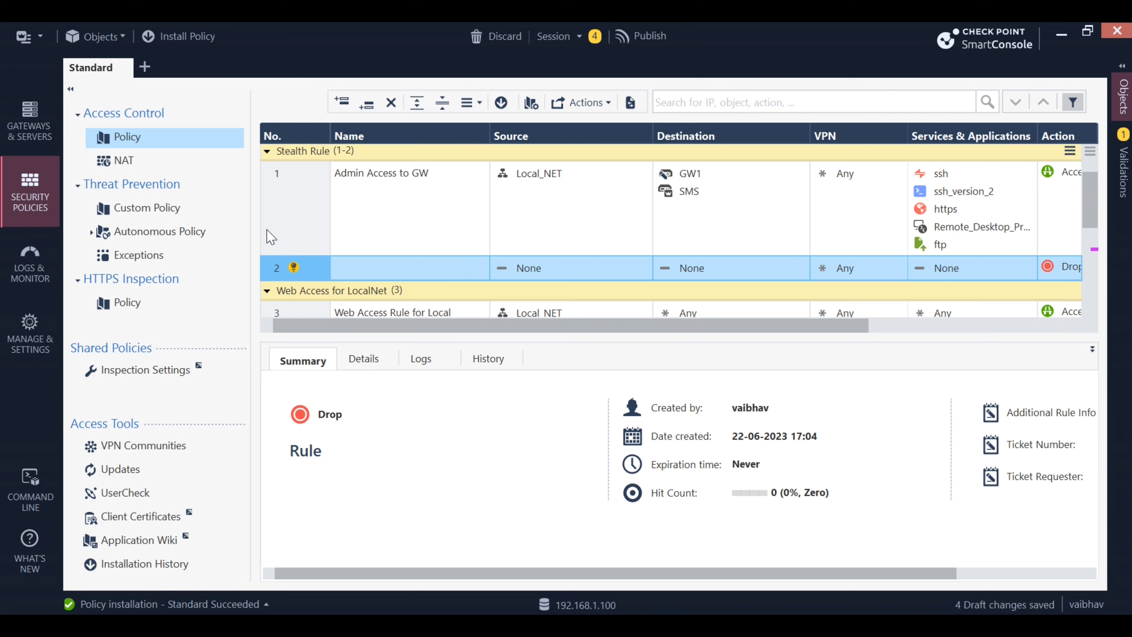
# Name the new rule 2 'Site to Site VPN Traffic'
pyautogui.doubleClick(390, 266)
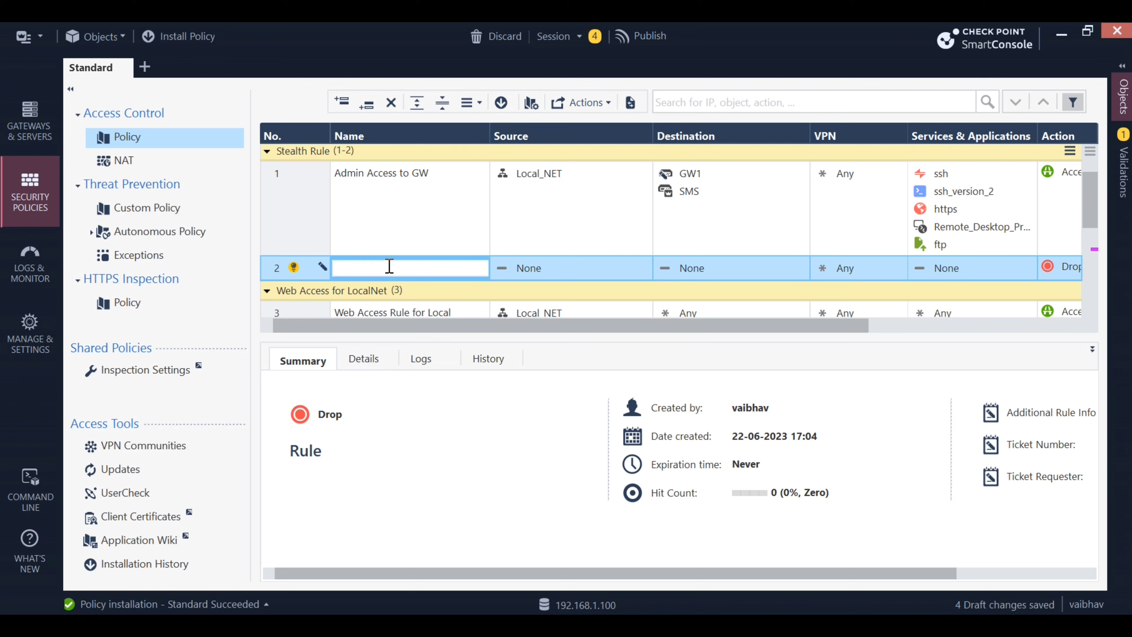
pyautogui.write('Site t')
pyautogui.write('o to Site ')
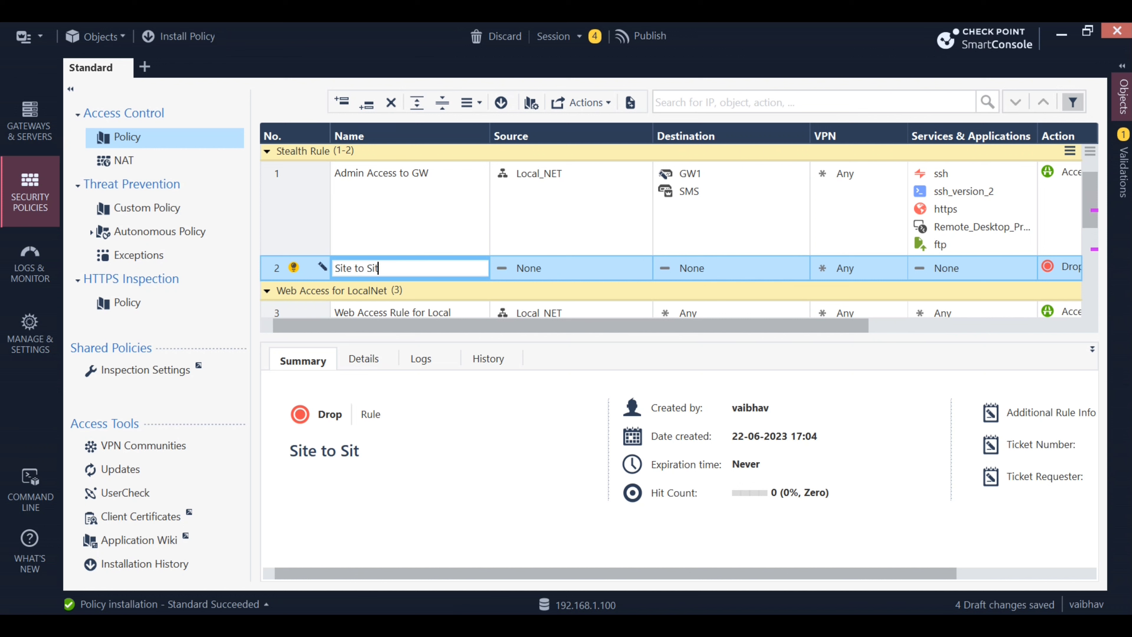
pyautogui.write('VPN Traffic')
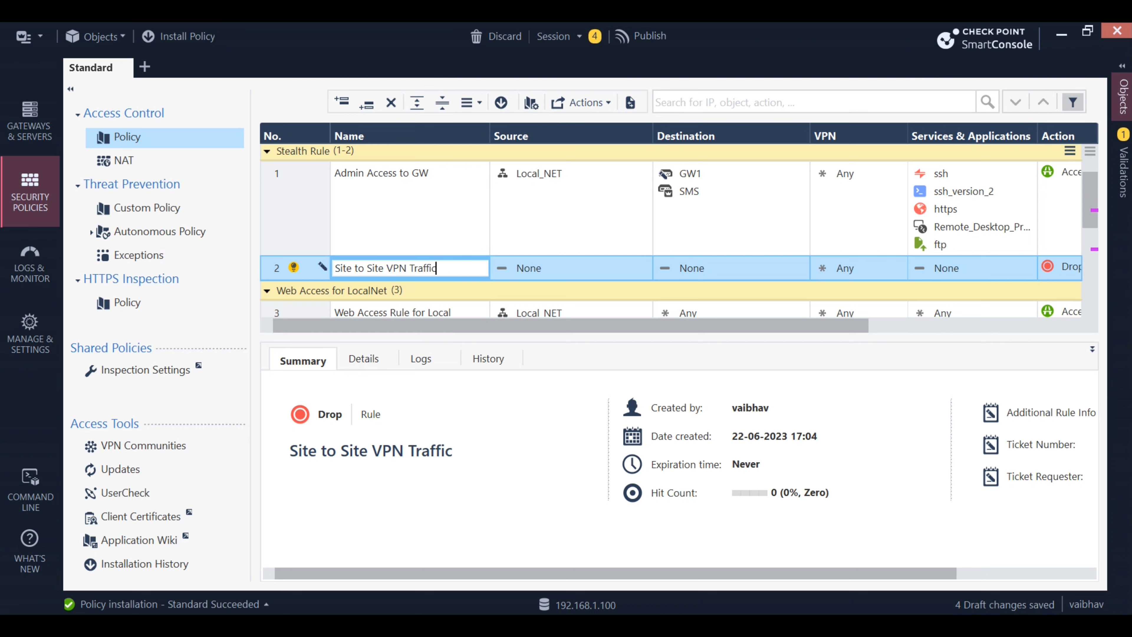
pyautogui.press('Return')
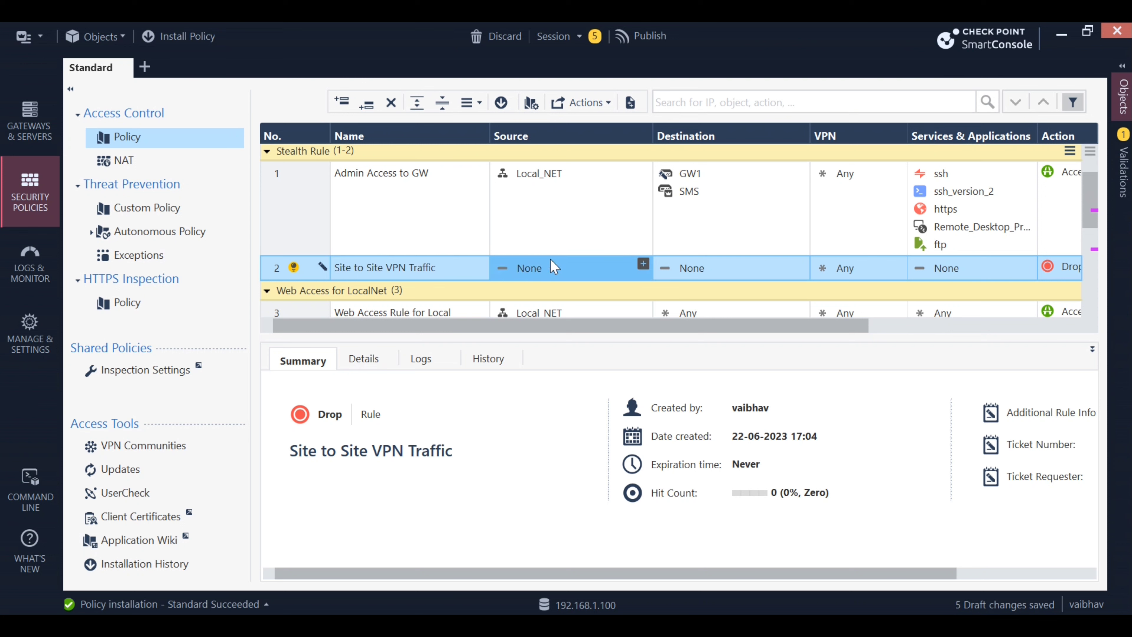
# Search for and add Local_NET, Remote_LAN and my_lan to rule 2's Source cell
pyautogui.click(643, 264)
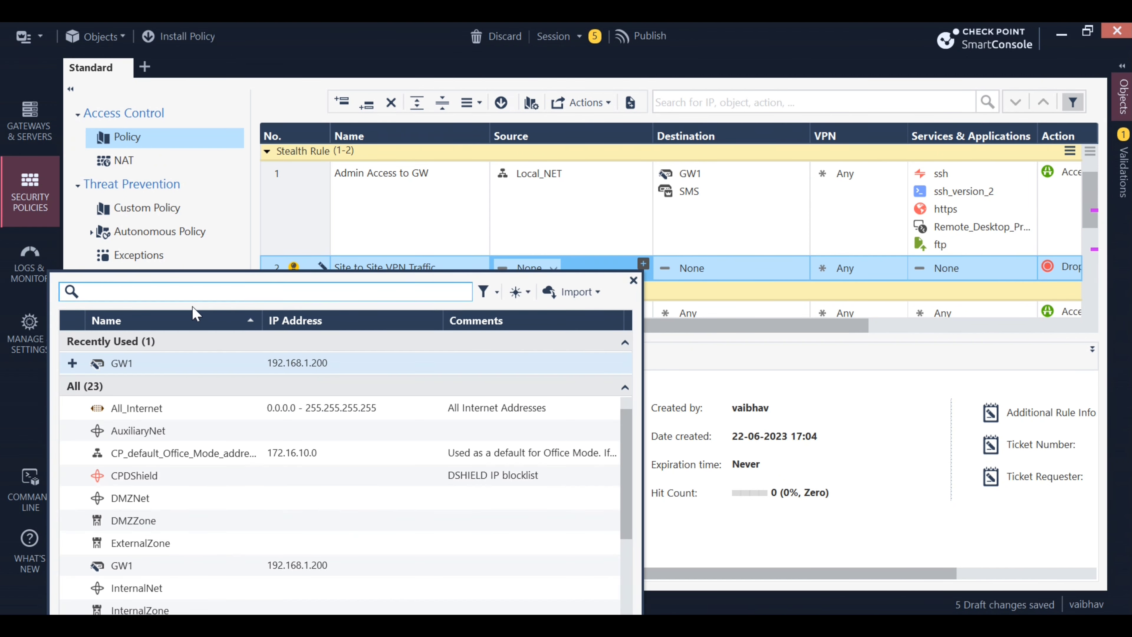
pyautogui.write('192')
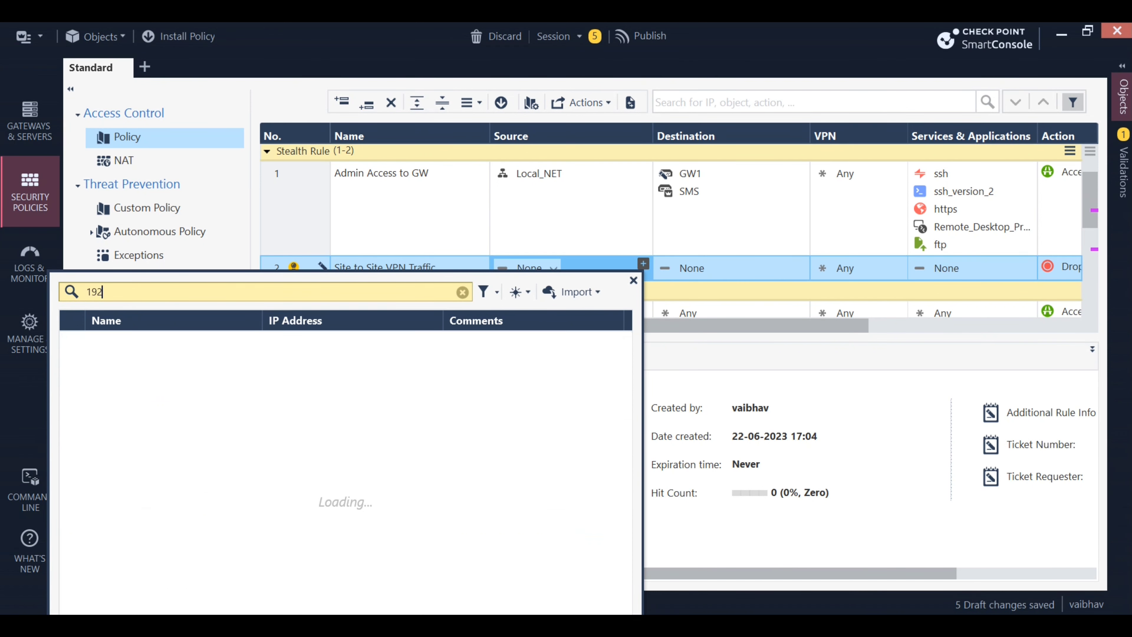
pyautogui.write('.168.')
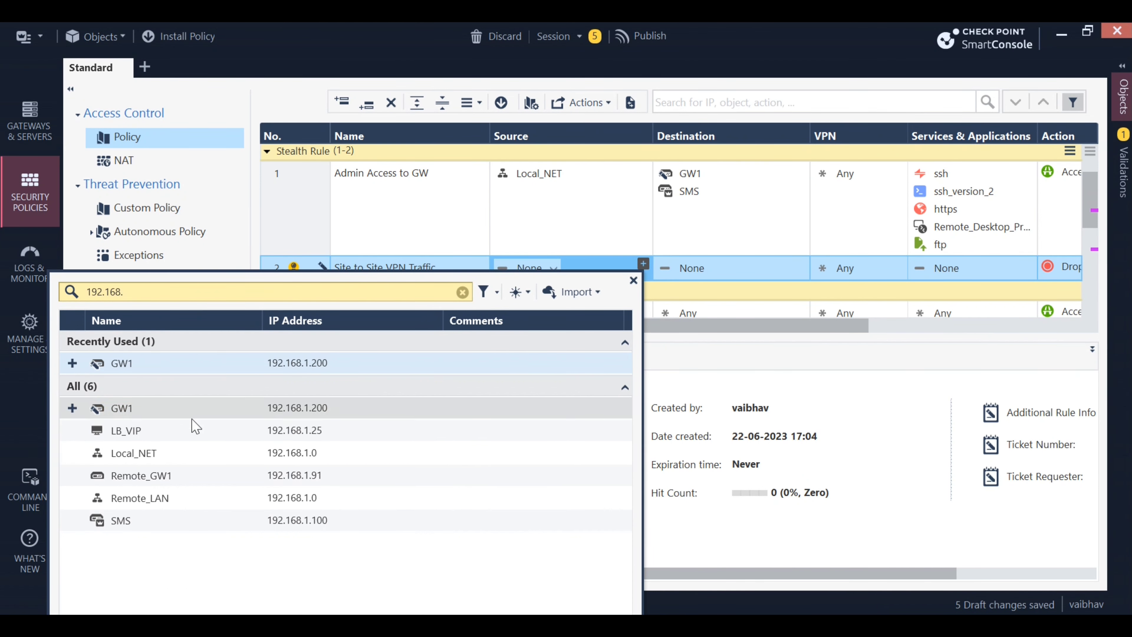
pyautogui.press('BackSpace')
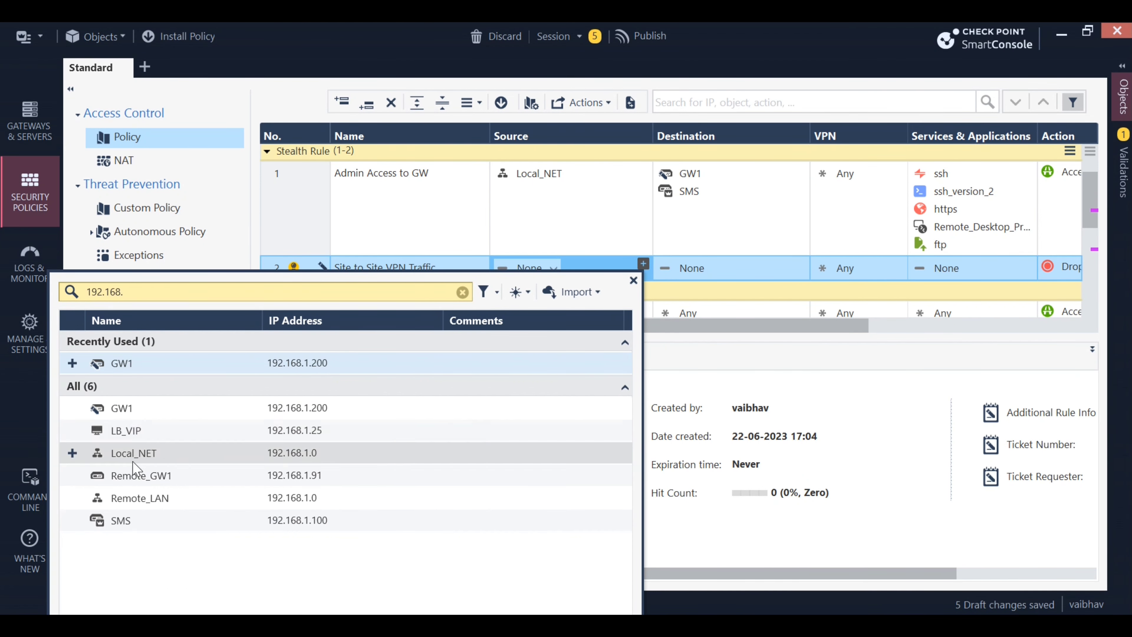
pyautogui.click(72, 453)
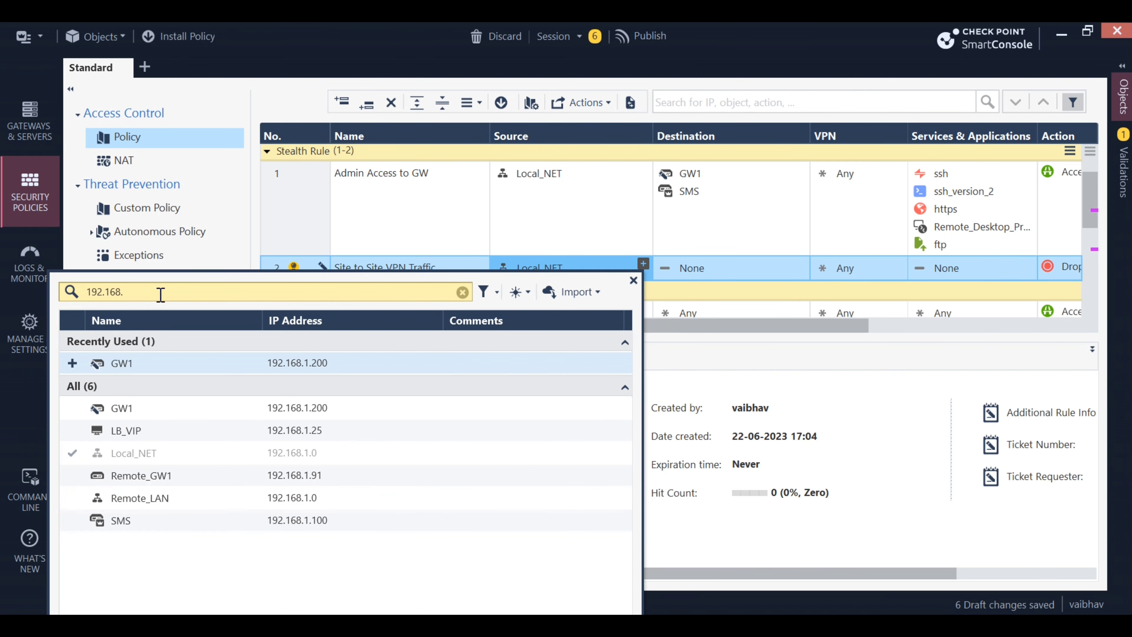
pyautogui.press('BackSpace')
pyautogui.press('BackSpace')
pyautogui.press('BackSpace')
pyautogui.press('BackSpace')
pyautogui.press('BackSpace')
pyautogui.press('BackSpace')
pyautogui.press('BackSpace')
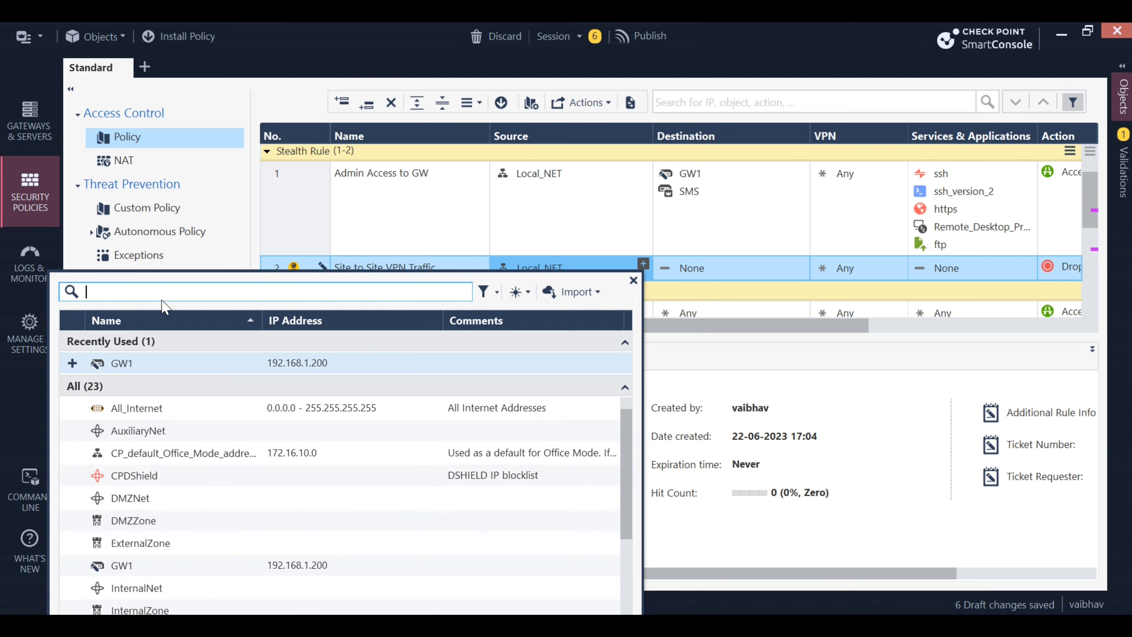
pyautogui.write('remot')
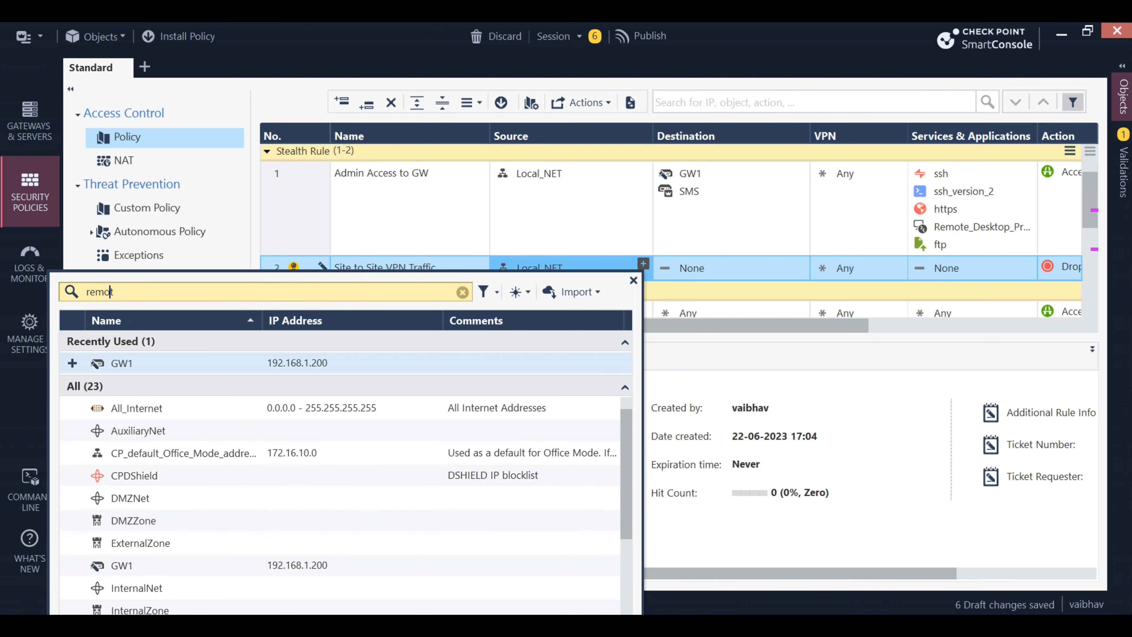
pyautogui.write('e')
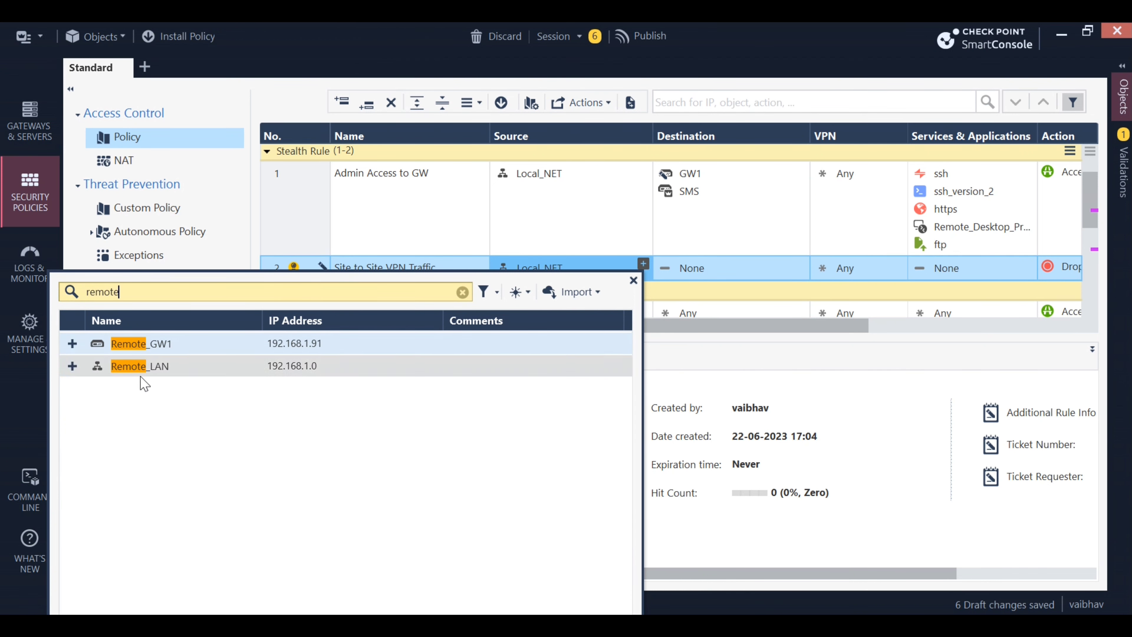
pyautogui.click(72, 366)
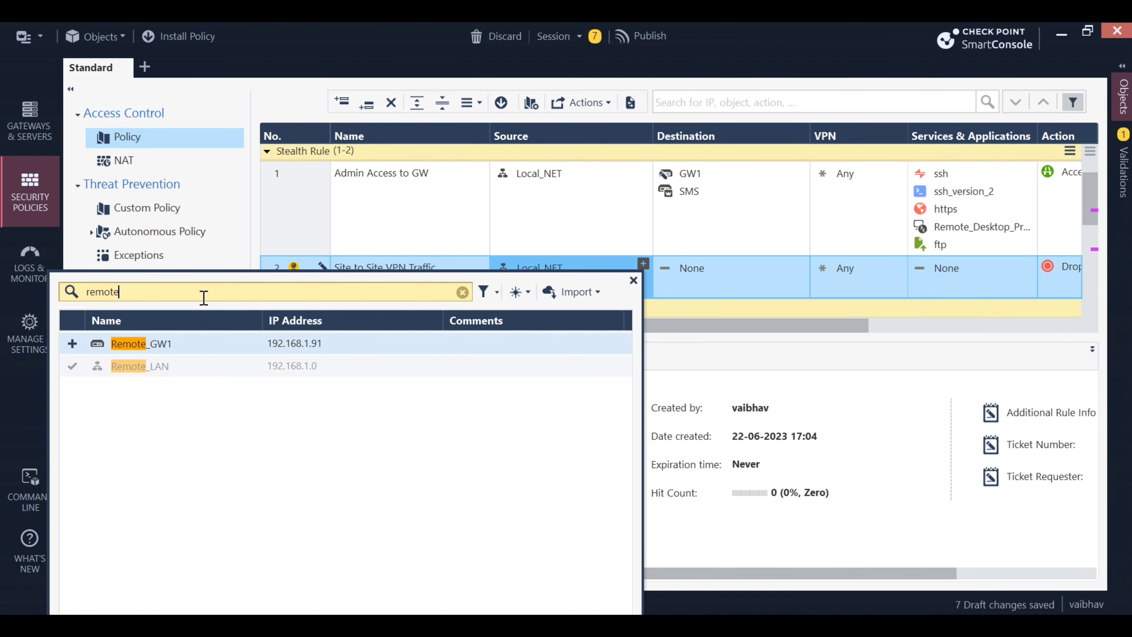
pyautogui.press('BackSpace')
pyautogui.press('BackSpace')
pyautogui.press('BackSpace')
pyautogui.press('BackSpace')
pyautogui.press('BackSpace')
pyautogui.press('BackSpace')
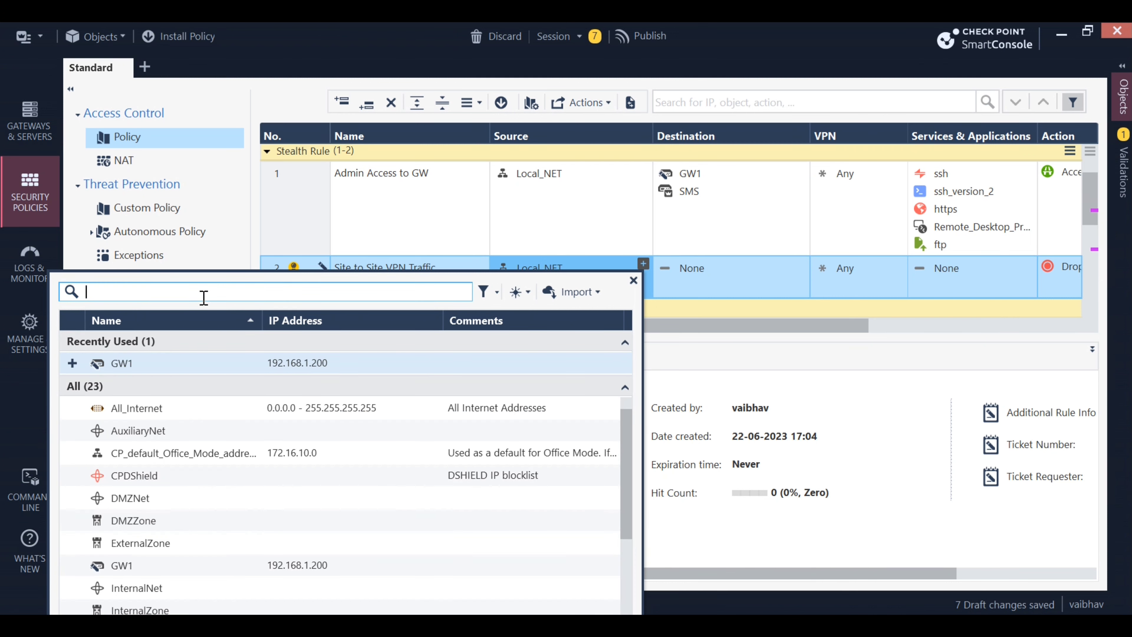
pyautogui.write('10.10.')
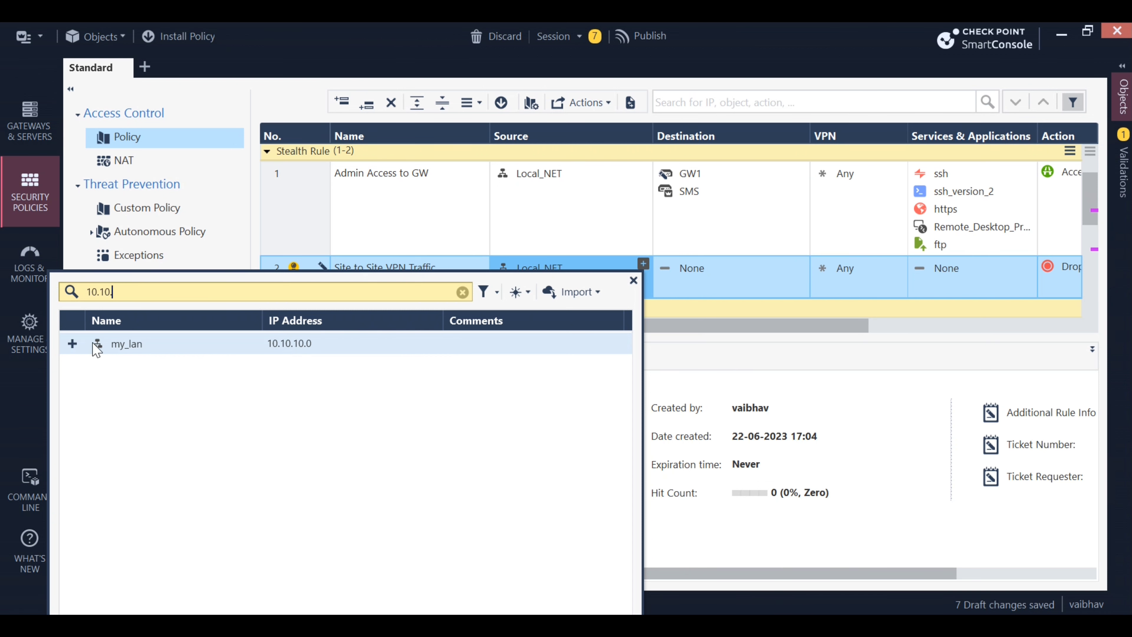
pyautogui.click(72, 343)
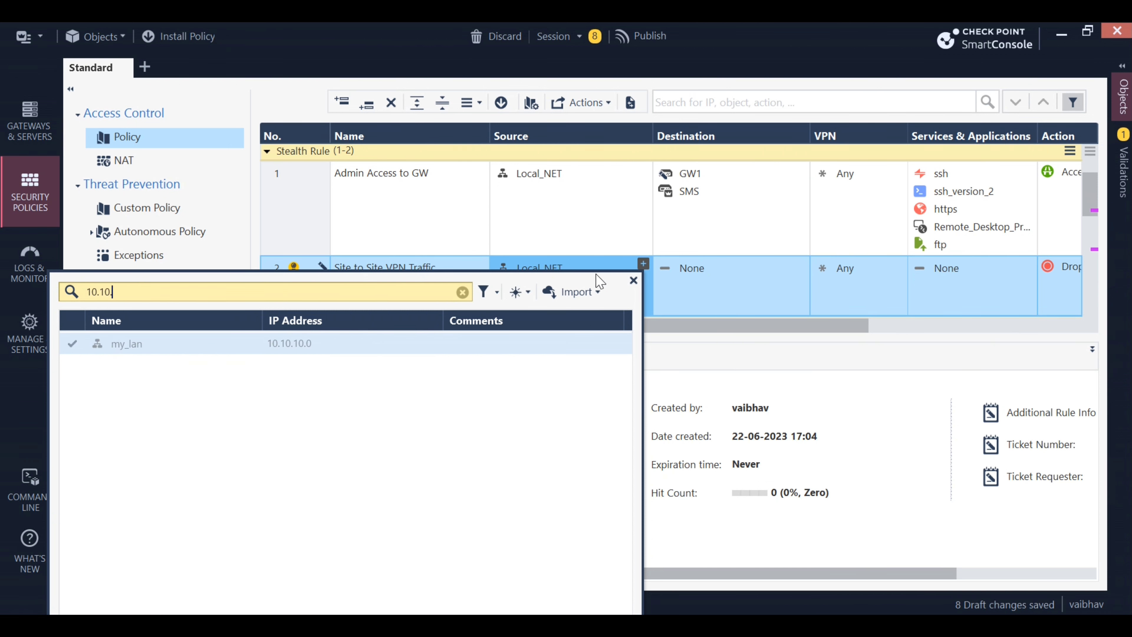
pyautogui.click(634, 280)
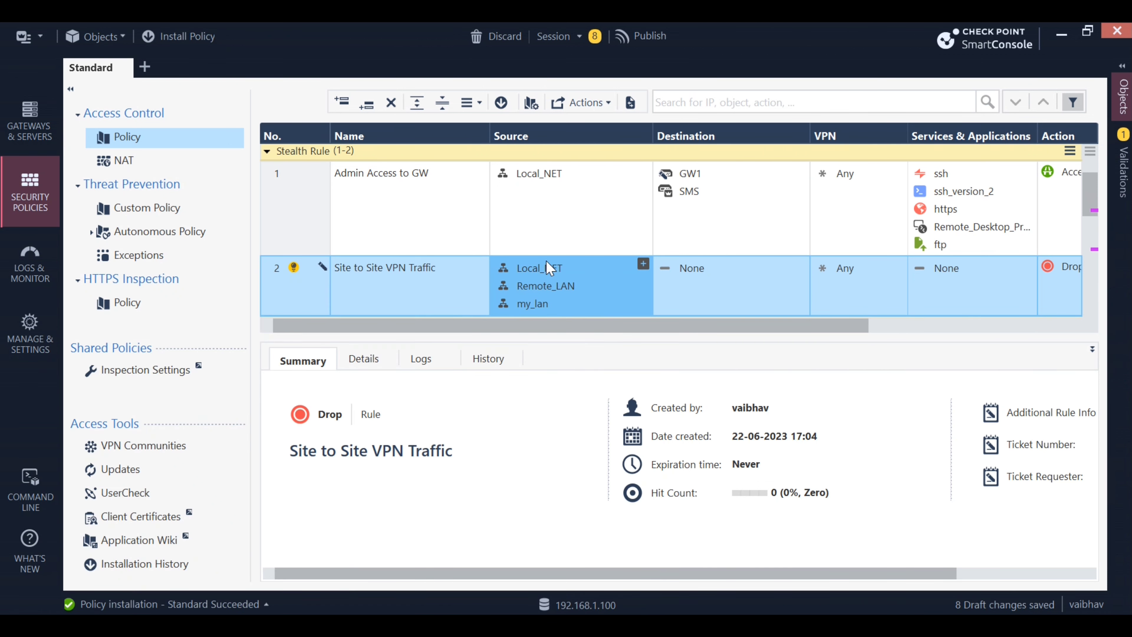
# Copy Local_NET, Remote_LAN and my_lan from rule 2's source into its destination, leaving my_lan's properties unchanged
pyautogui.moveTo(550, 269)
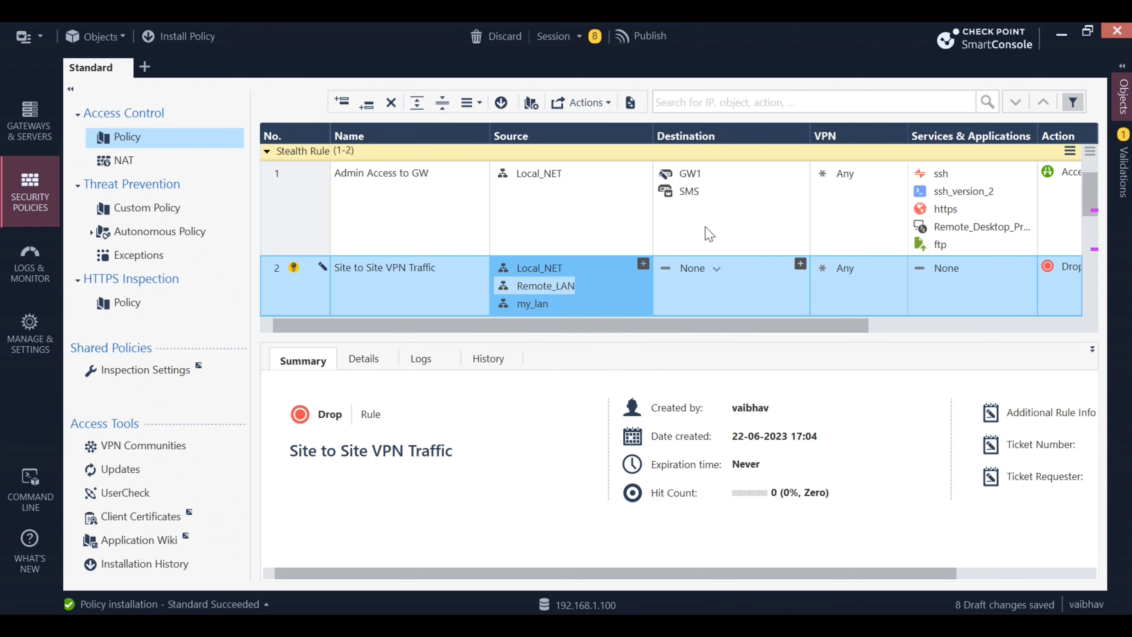
pyautogui.moveTo(545, 307)
pyautogui.moveTo(548, 270)
pyautogui.moveTo(548, 271); pyautogui.dragTo(726, 268)
pyautogui.moveTo(546, 294); pyautogui.dragTo(713, 308)
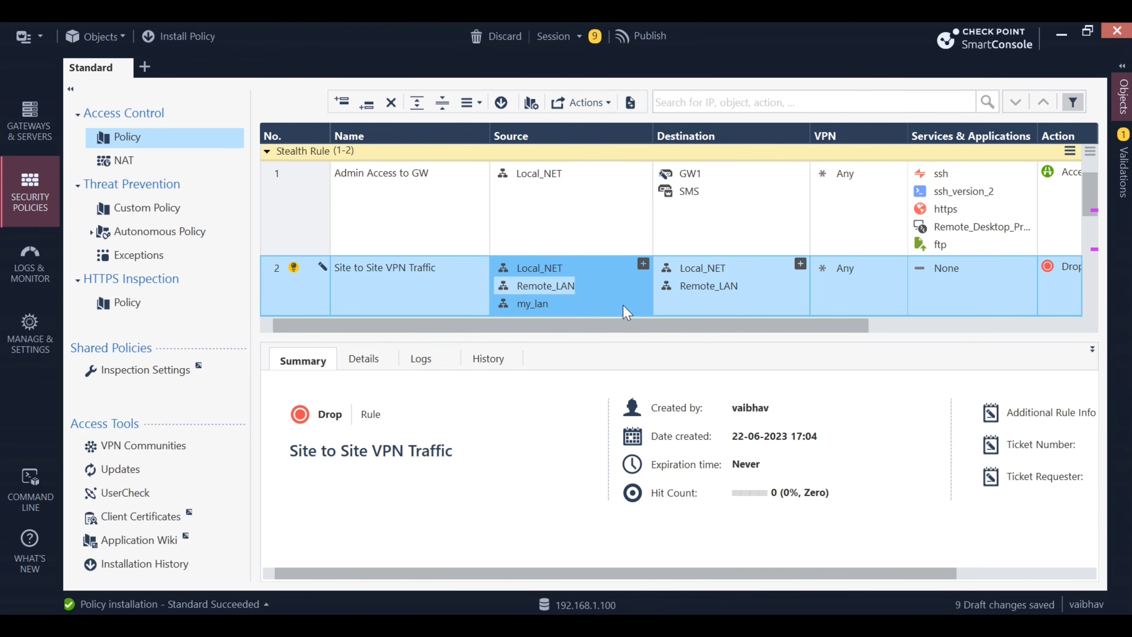
pyautogui.doubleClick(530, 304)
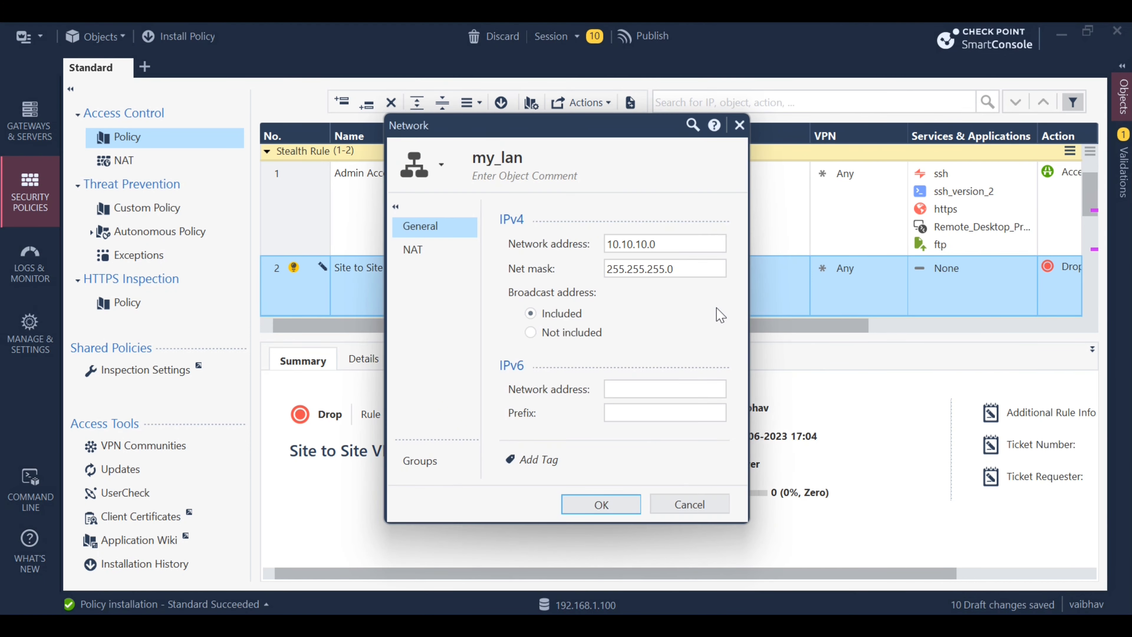
pyautogui.click(689, 504)
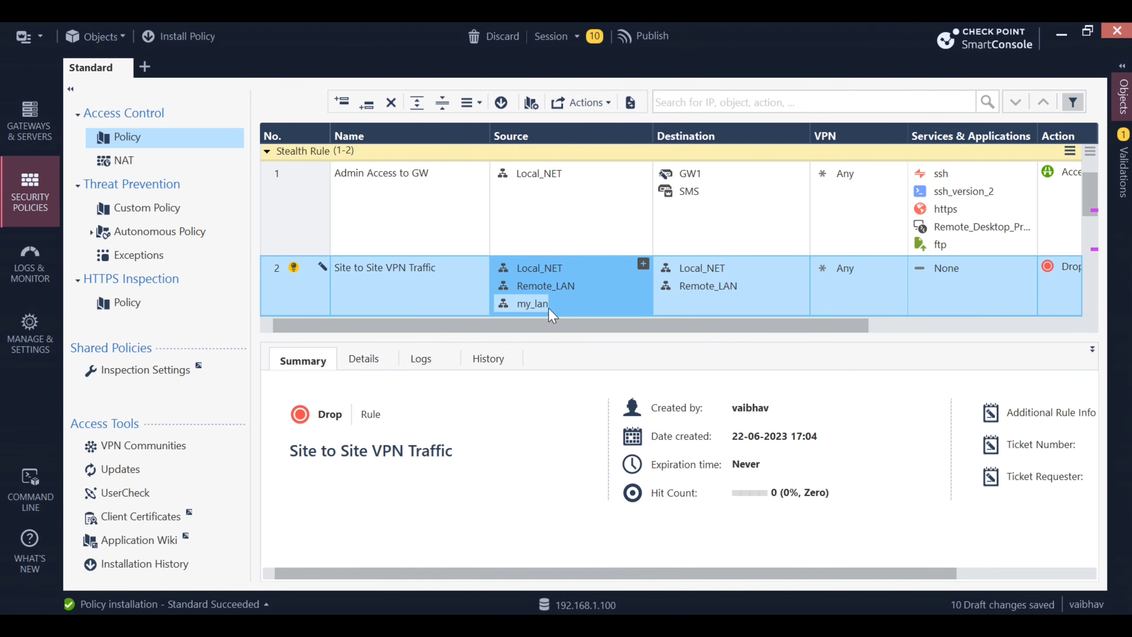
pyautogui.moveTo(557, 313); pyautogui.dragTo(713, 304)
pyautogui.moveTo(708, 286)
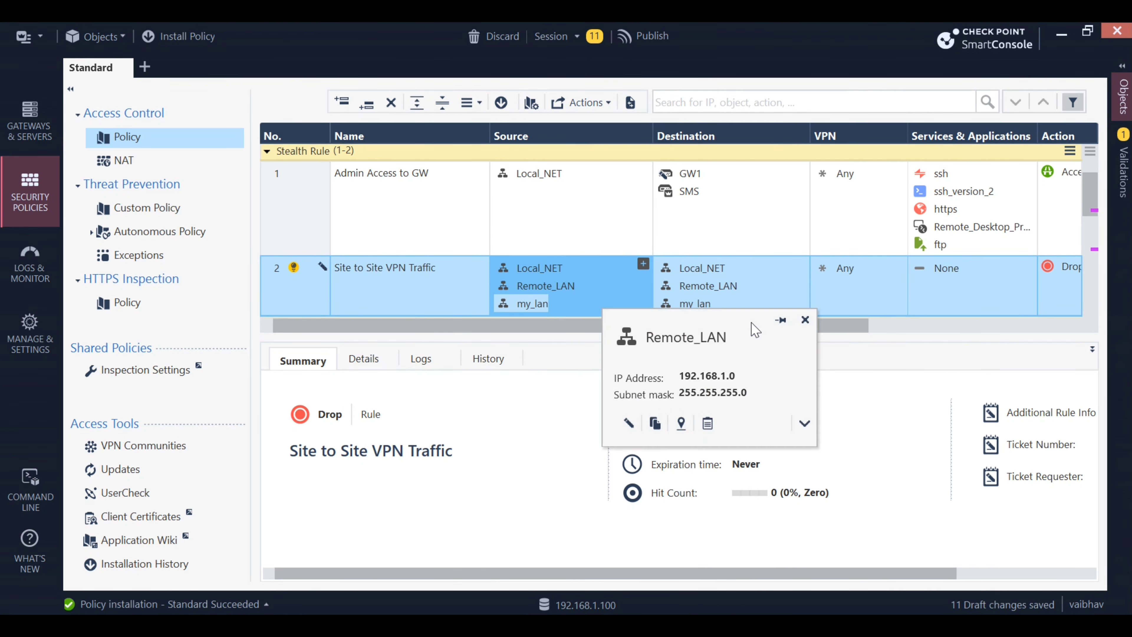
pyautogui.moveTo(859, 325); pyautogui.dragTo(979, 341)
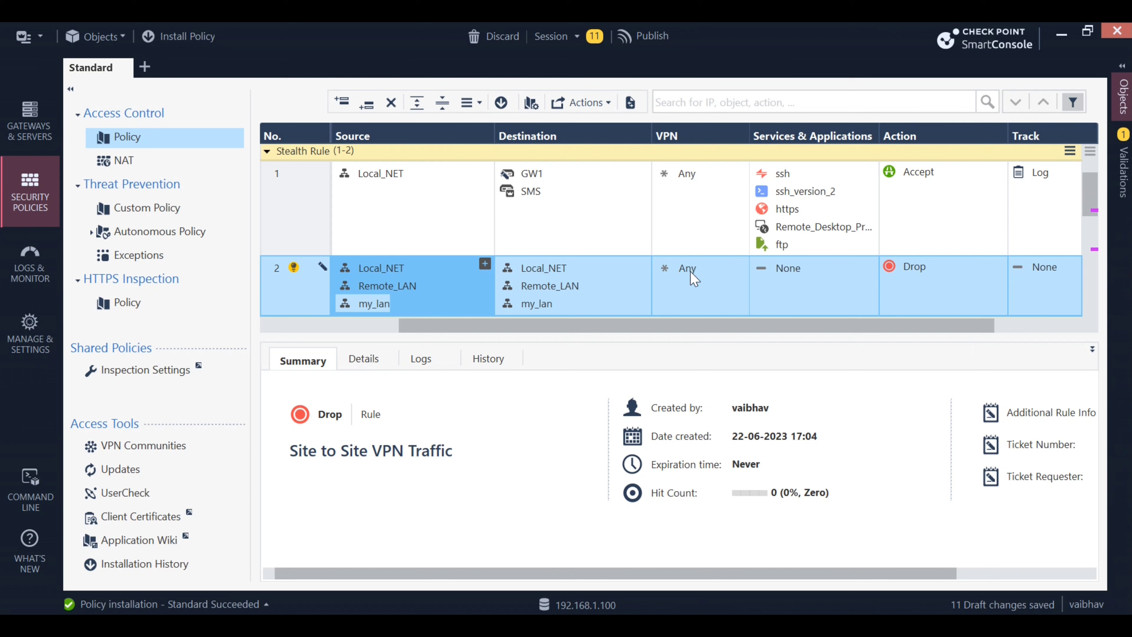
# Restrict rule 2's VPN match to the specific community VPN_Site1
pyautogui.click(710, 267)
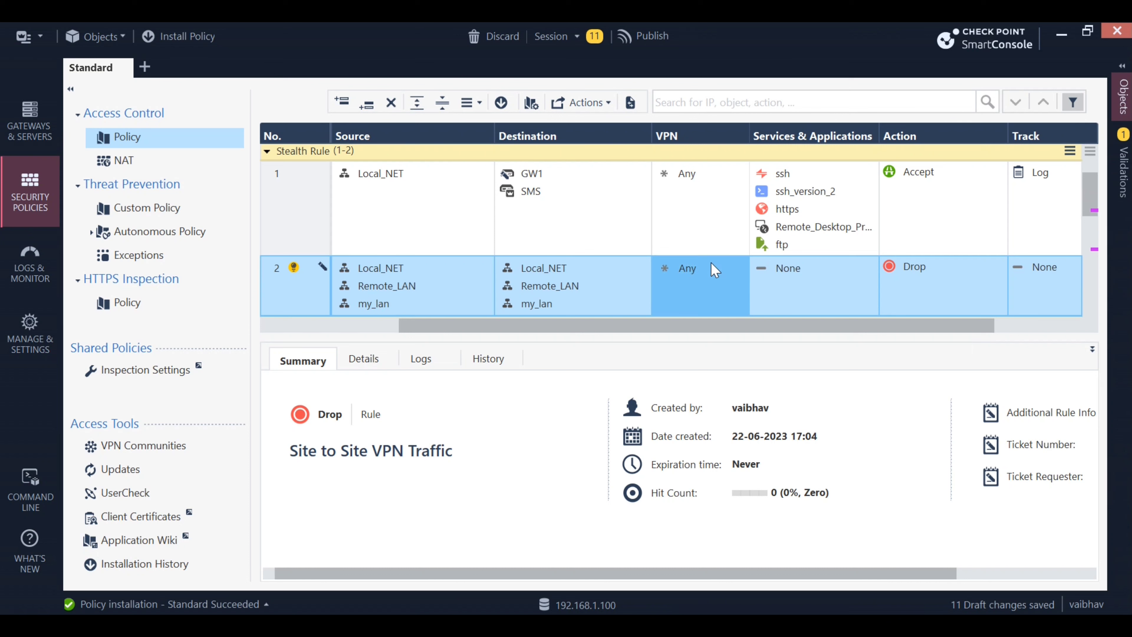
pyautogui.rightClick(697, 269)
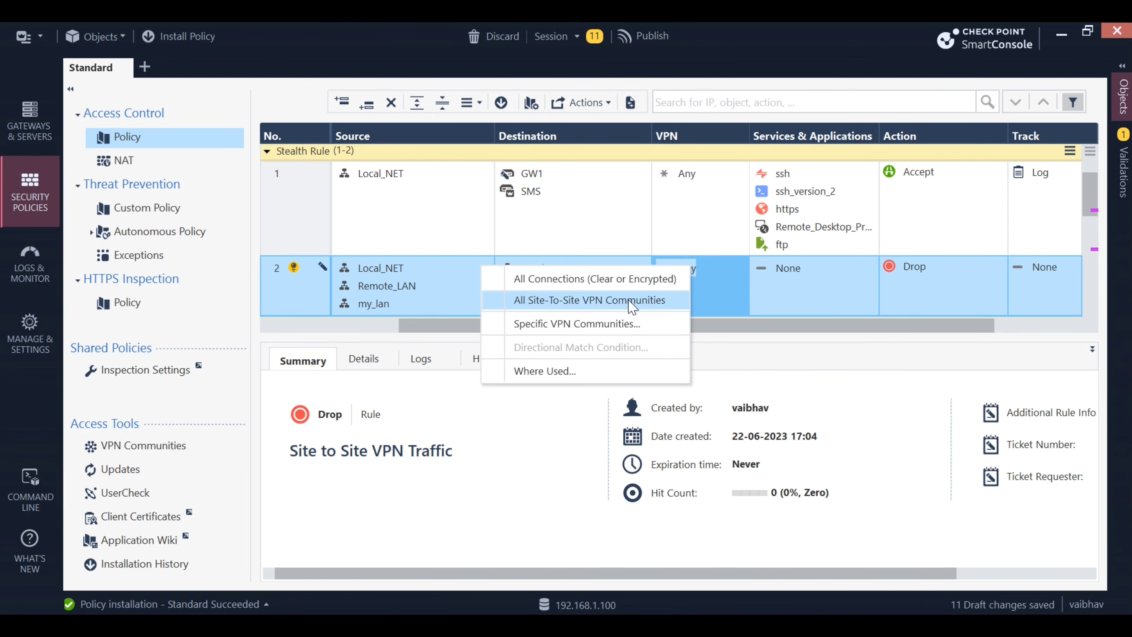
pyautogui.click(601, 304)
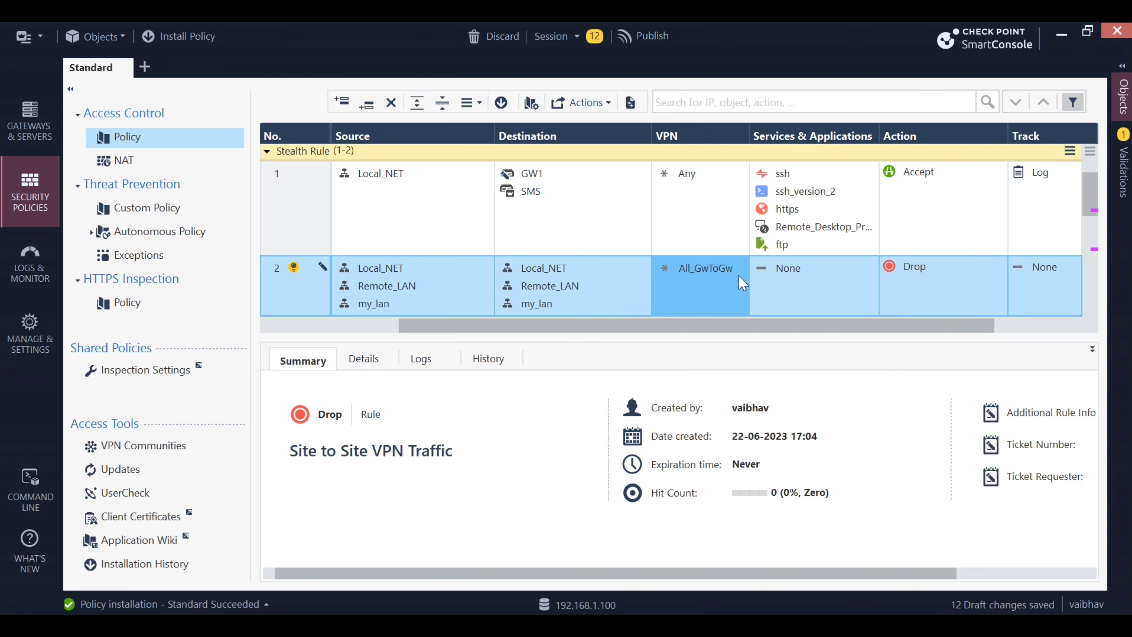
pyautogui.press('Delete')
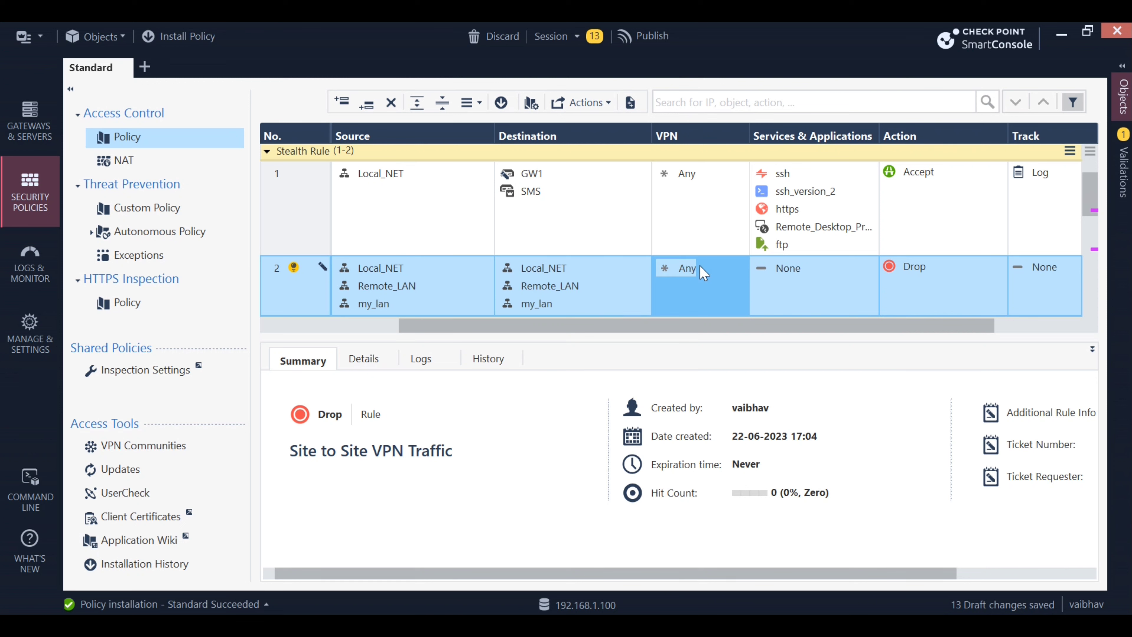
pyautogui.rightClick(703, 272)
pyautogui.click(619, 329)
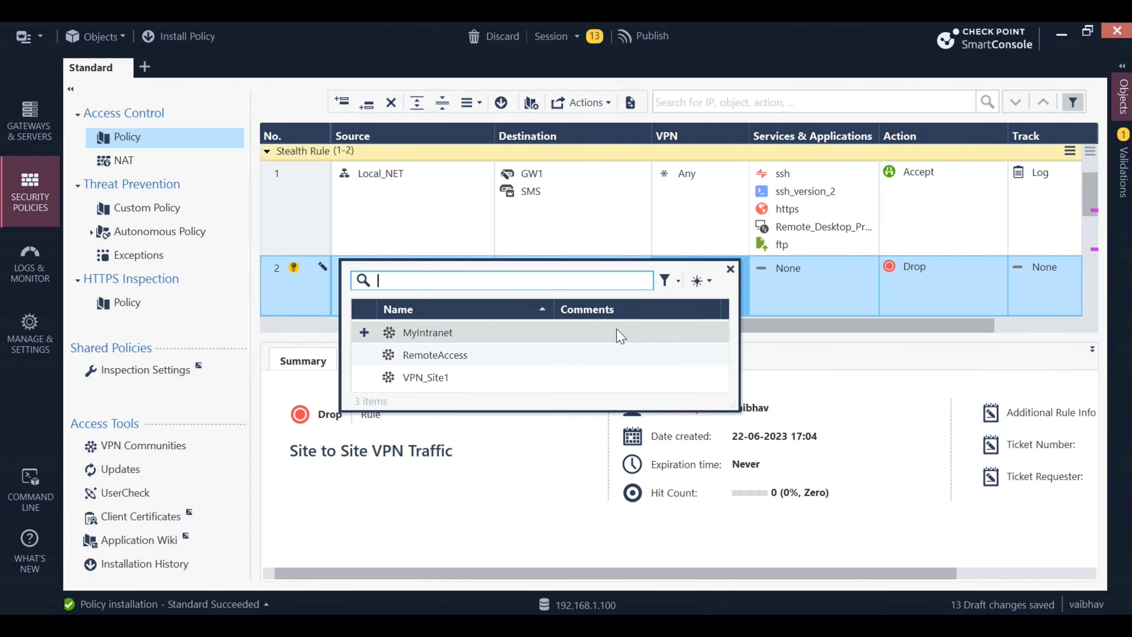
pyautogui.click(442, 382)
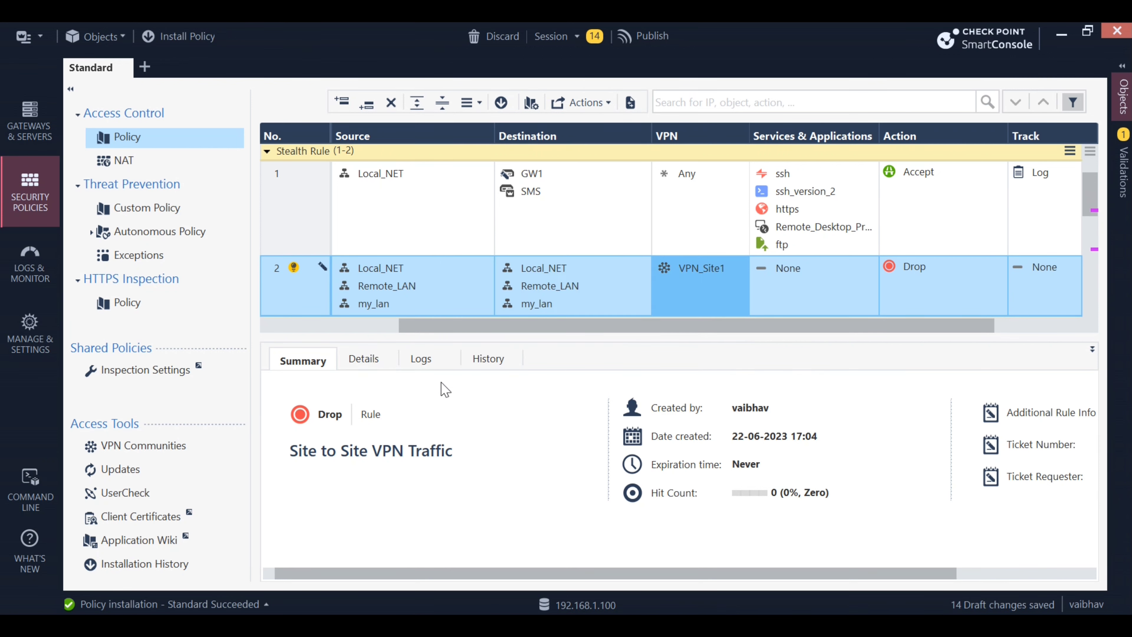
# Set rule 2's services to Any, action to Accept and track to Log
pyautogui.click(809, 274)
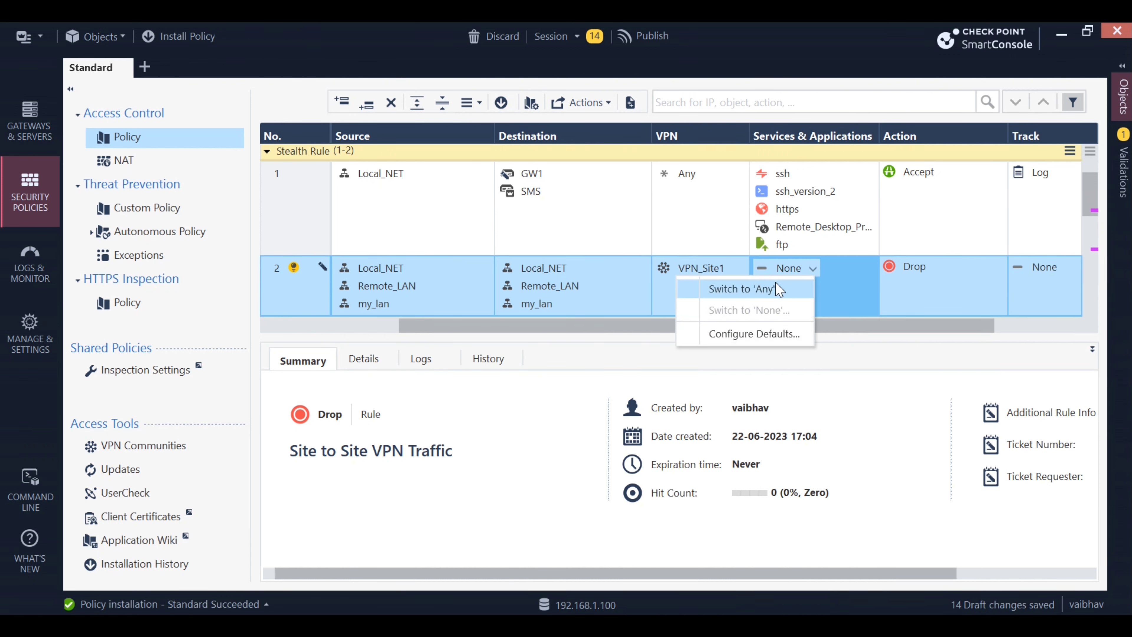
pyautogui.click(778, 287)
pyautogui.click(939, 284)
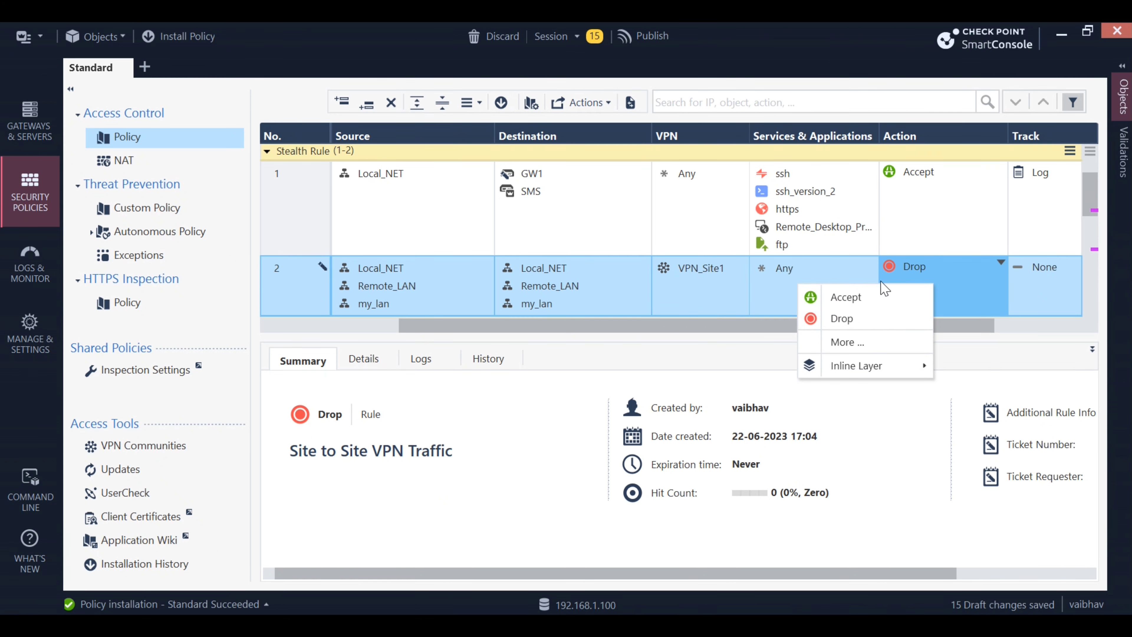
pyautogui.click(847, 297)
pyautogui.moveTo(876, 326); pyautogui.dragTo(1003, 331)
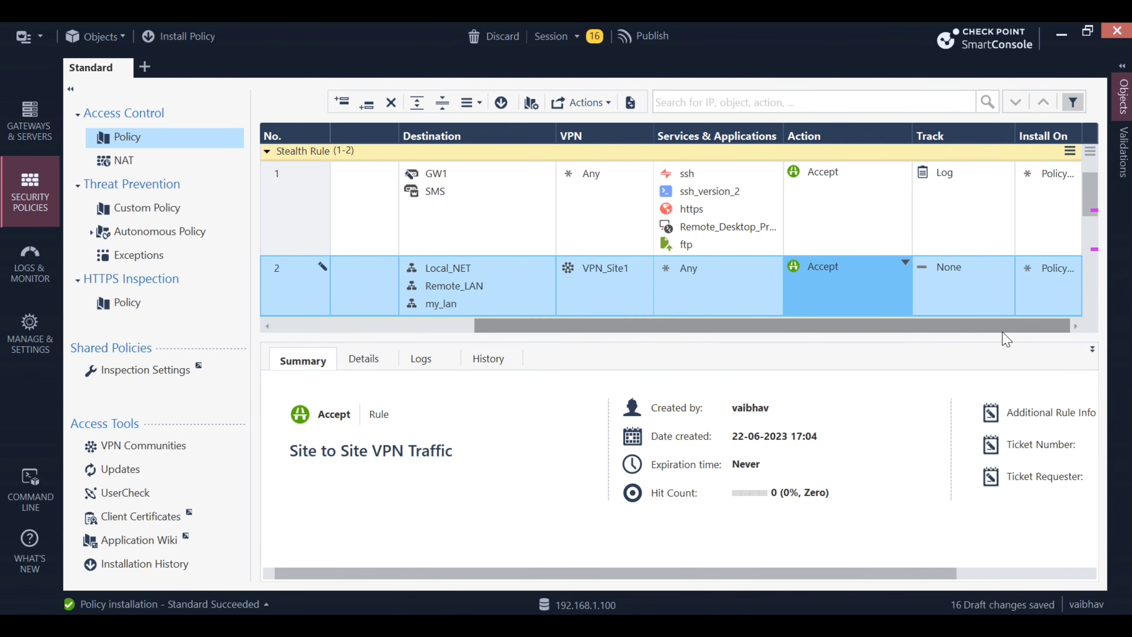
pyautogui.click(979, 290)
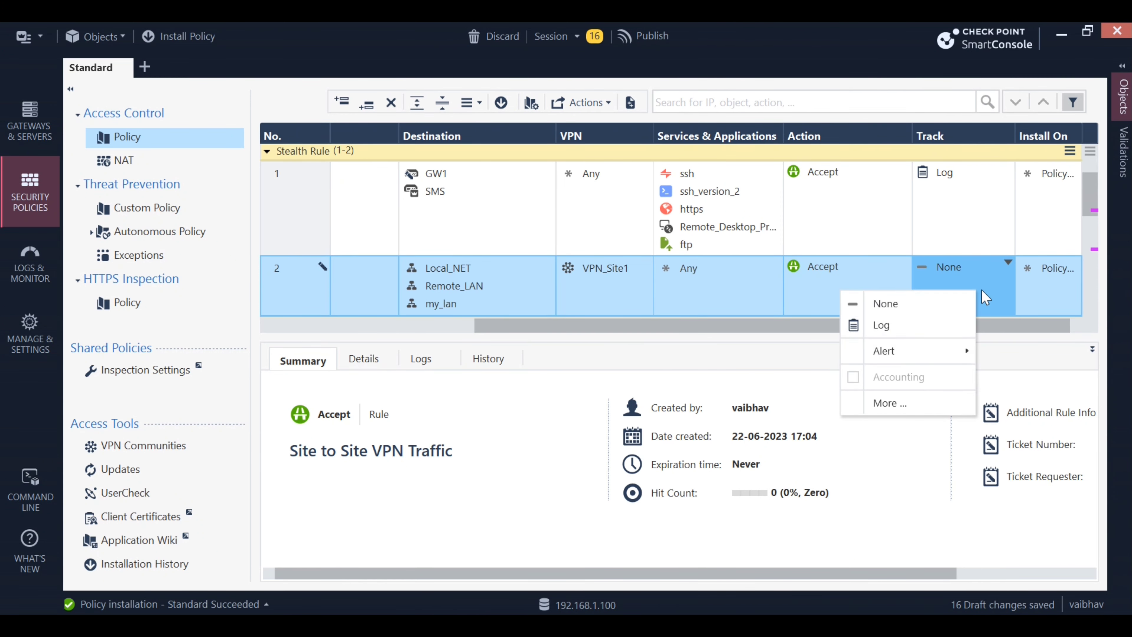
pyautogui.click(900, 326)
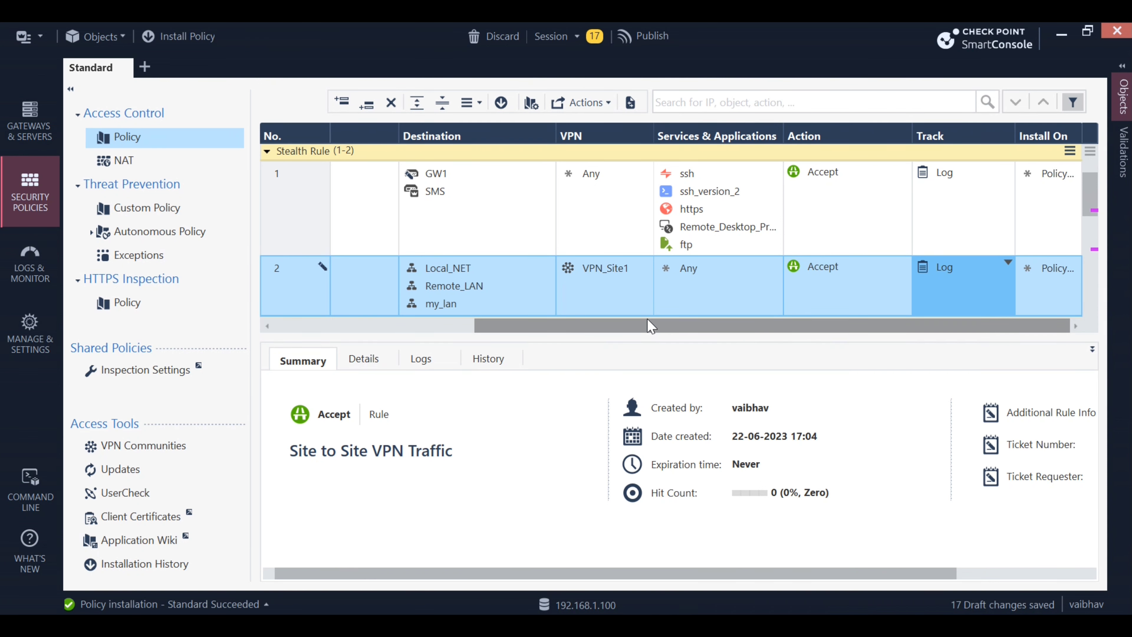
pyautogui.moveTo(650, 326); pyautogui.dragTo(594, 327)
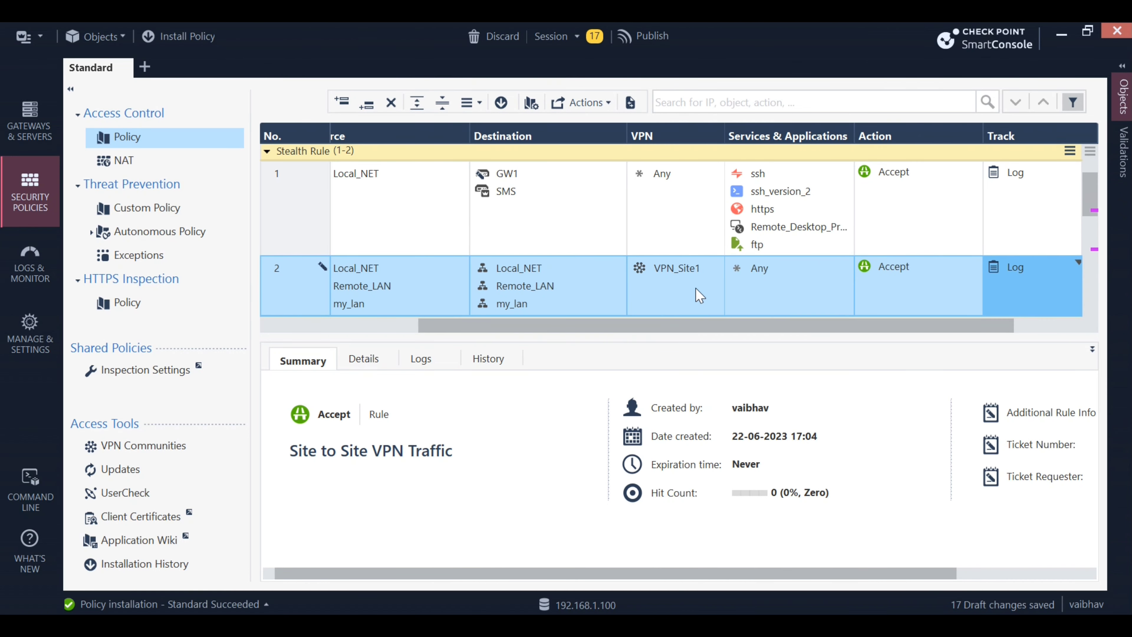
pyautogui.click(682, 274)
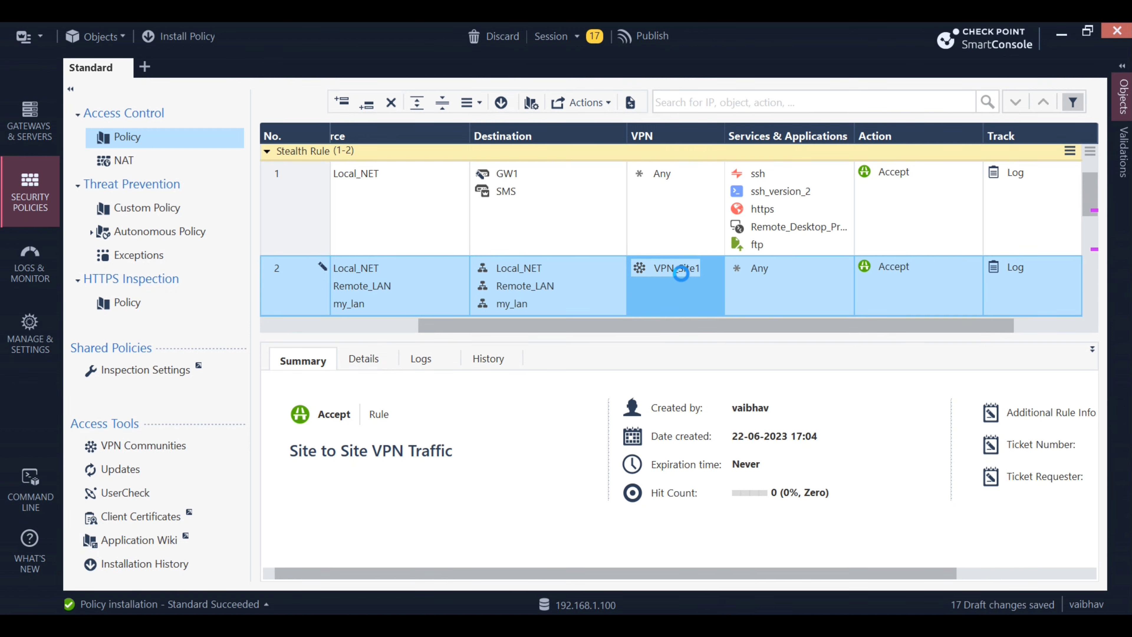
# Review VPN_Site1's Encrypted Traffic settings, then remove VPN_Site1 so rule 2's VPN reads Any
pyautogui.doubleClick(680, 273)
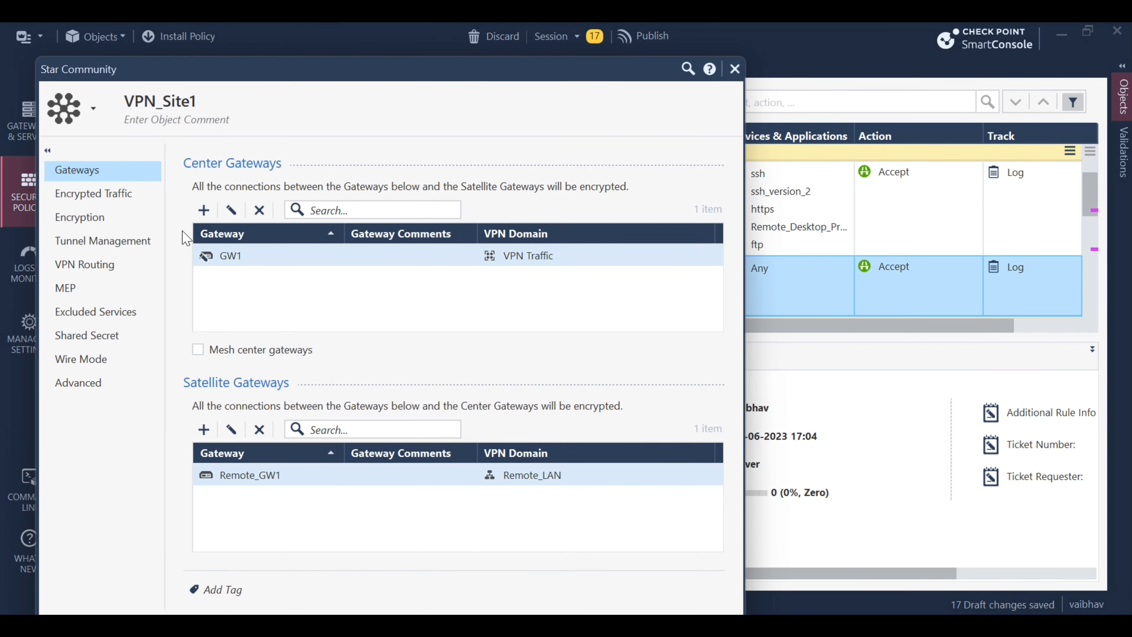
pyautogui.click(133, 188)
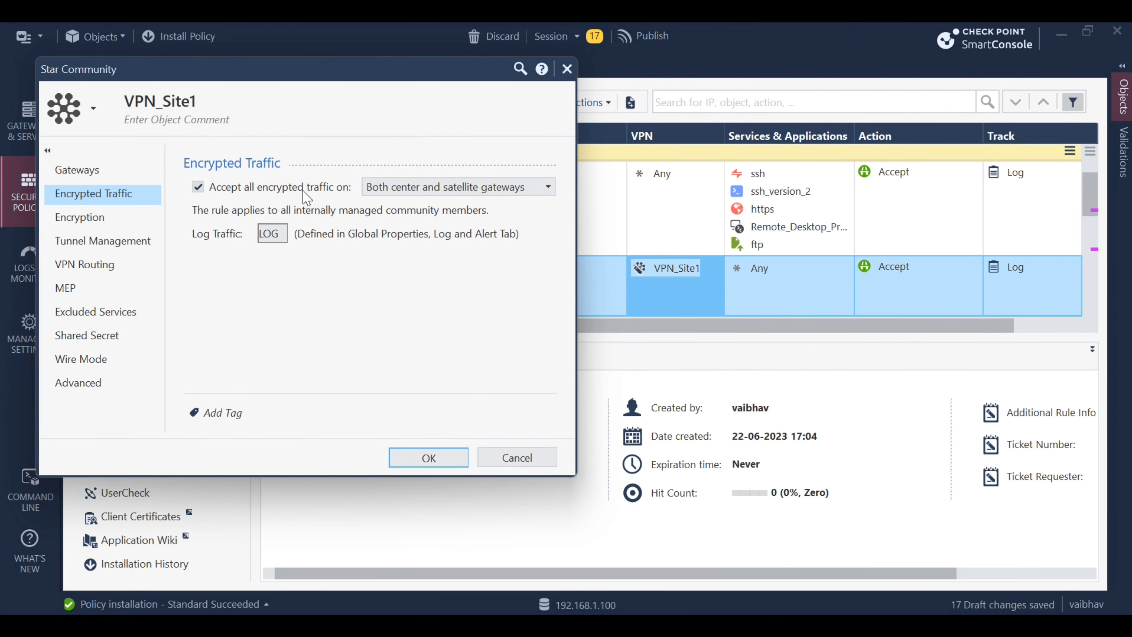
pyautogui.click(458, 466)
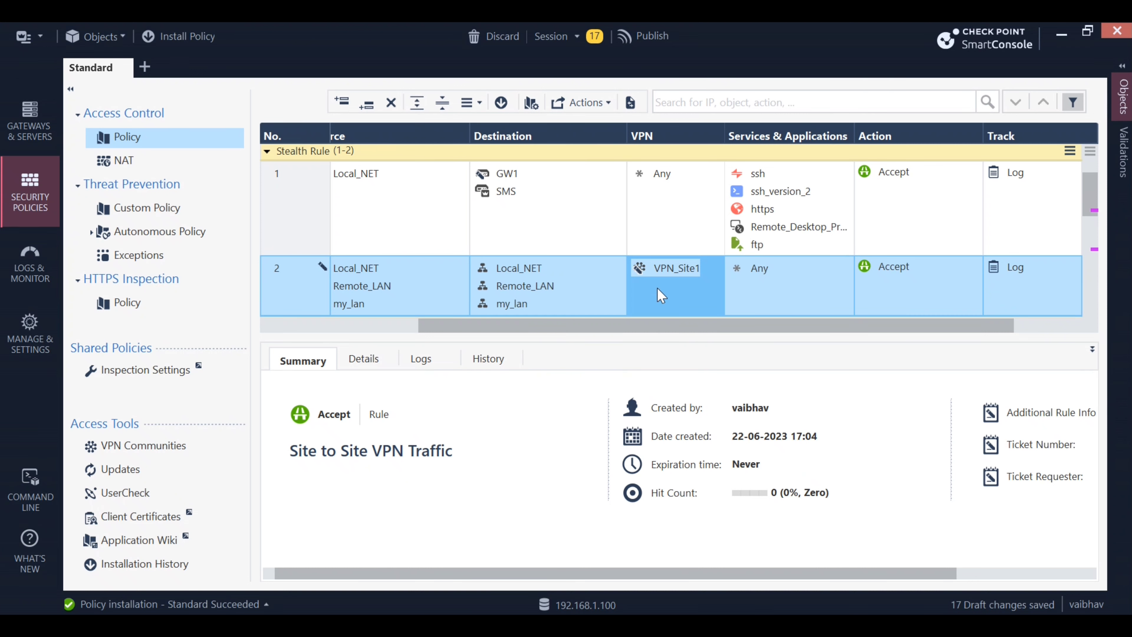
pyautogui.moveTo(672, 273)
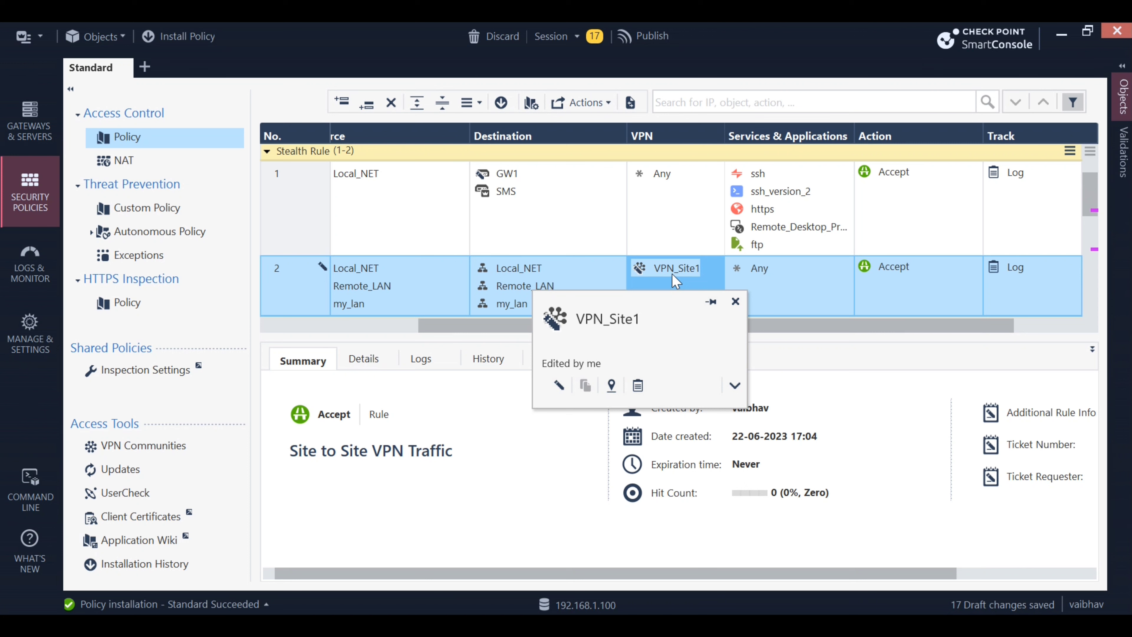
pyautogui.press('Delete')
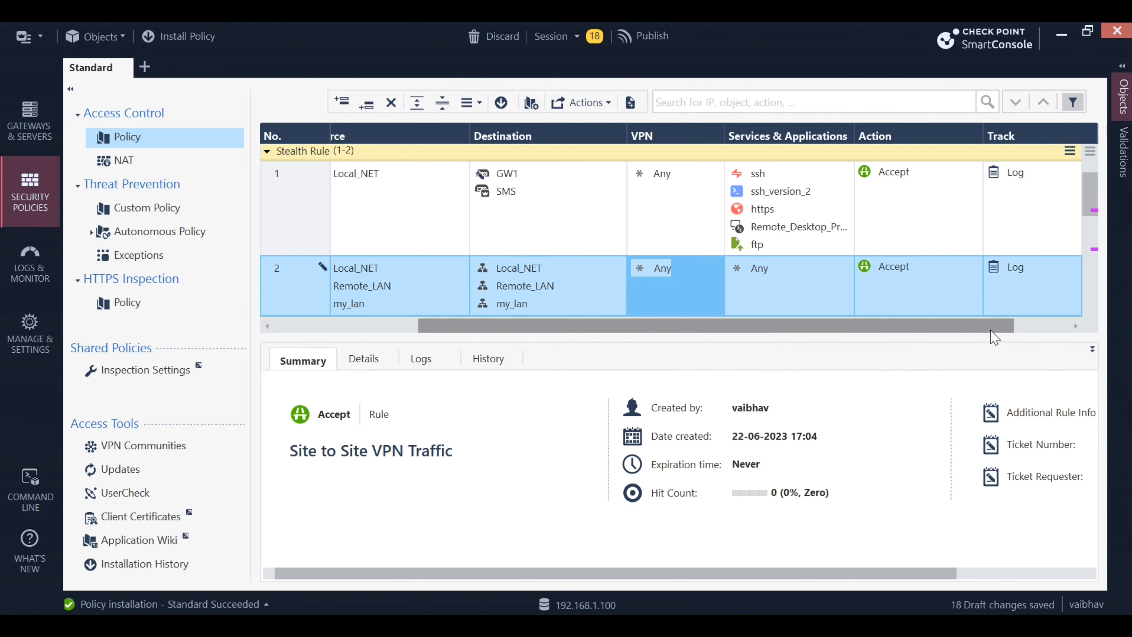
pyautogui.moveTo(990, 330); pyautogui.dragTo(602, 353)
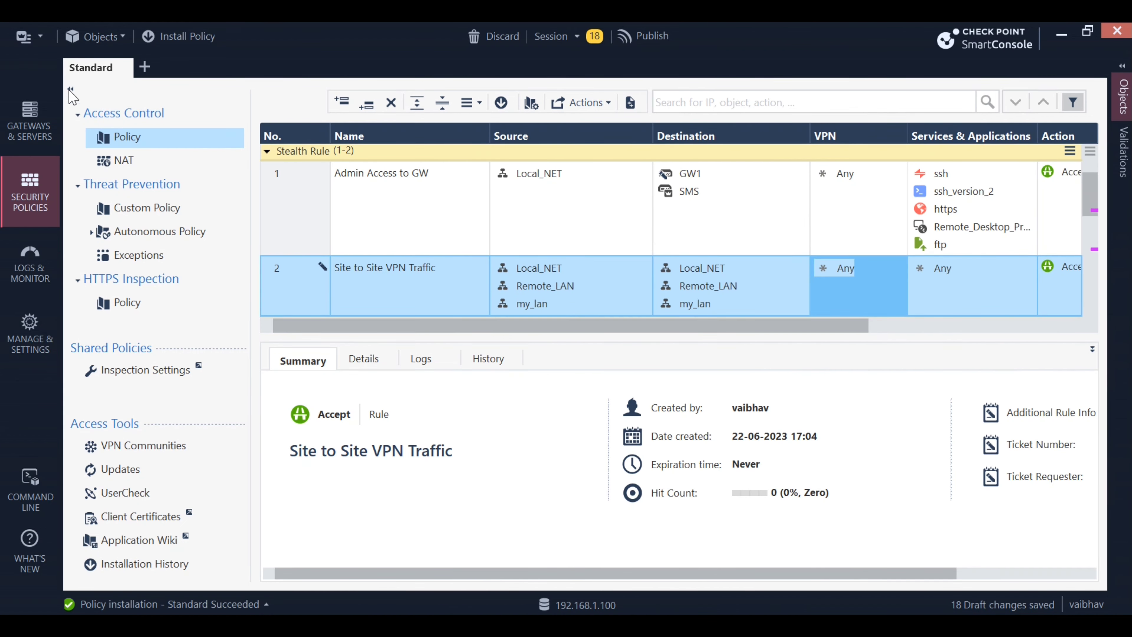
# Publish the 18 draft changes and install the policy under the existing session name
pyautogui.click(184, 36)
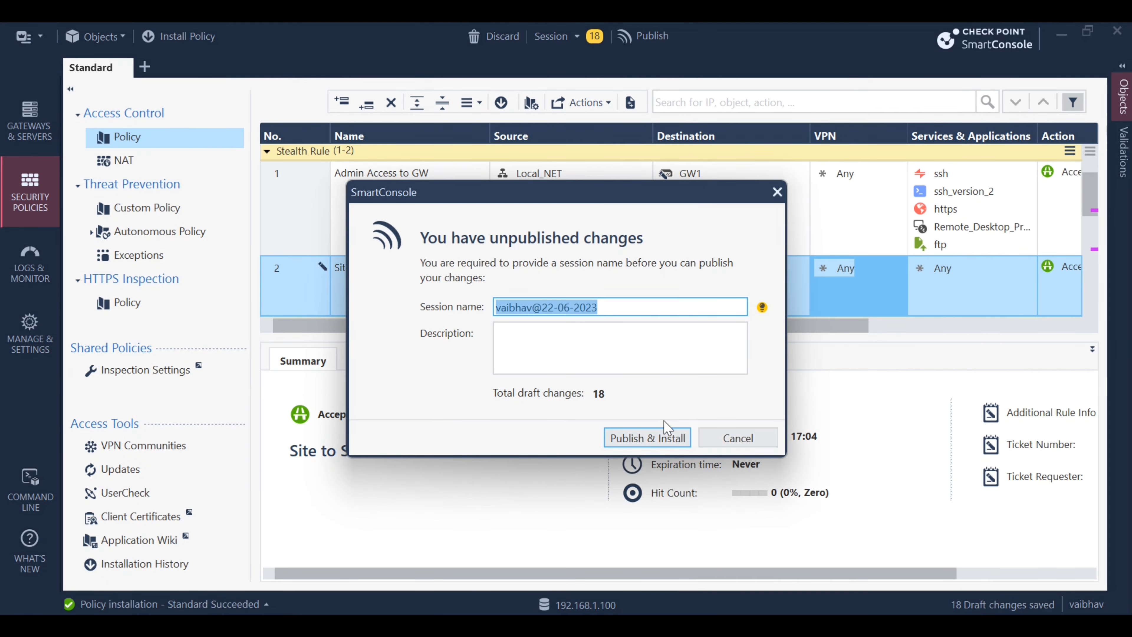
pyautogui.click(662, 437)
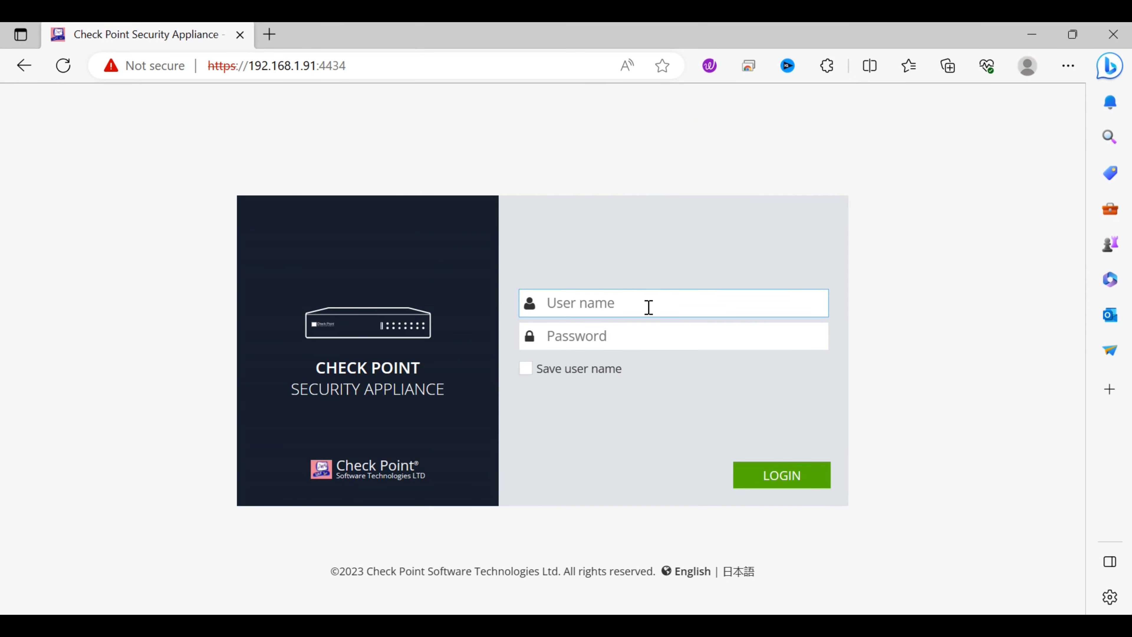
# Log in to the appliance WebUI with the admin username and password
pyautogui.write('admin')
pyautogui.press('Tab')
pyautogui.write('*')
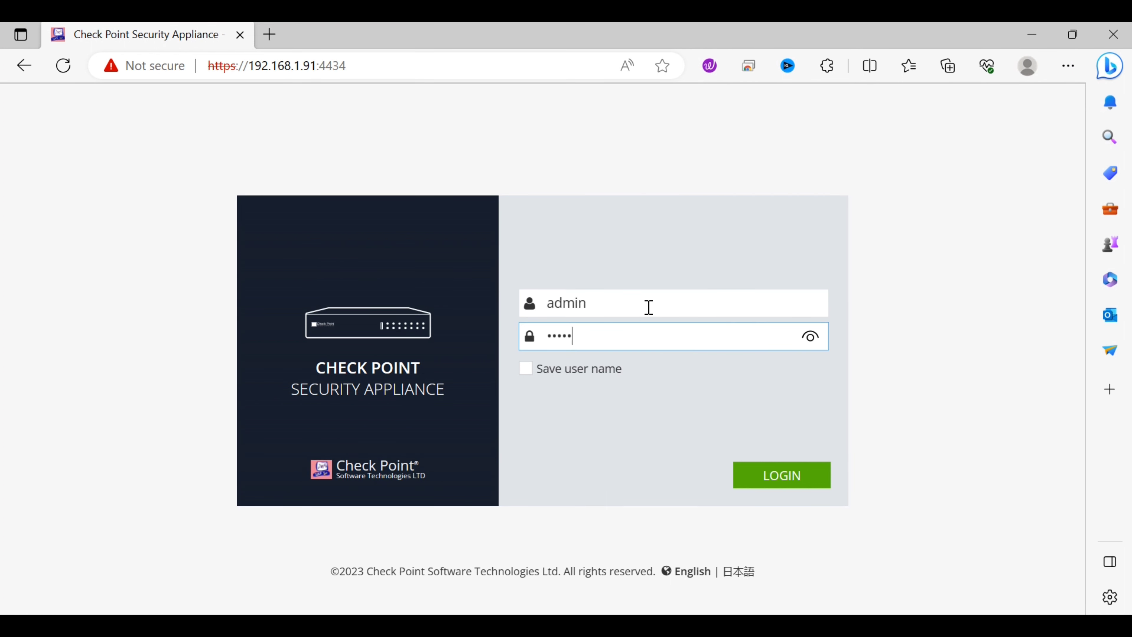
pyautogui.write('****')
pyautogui.click(785, 474)
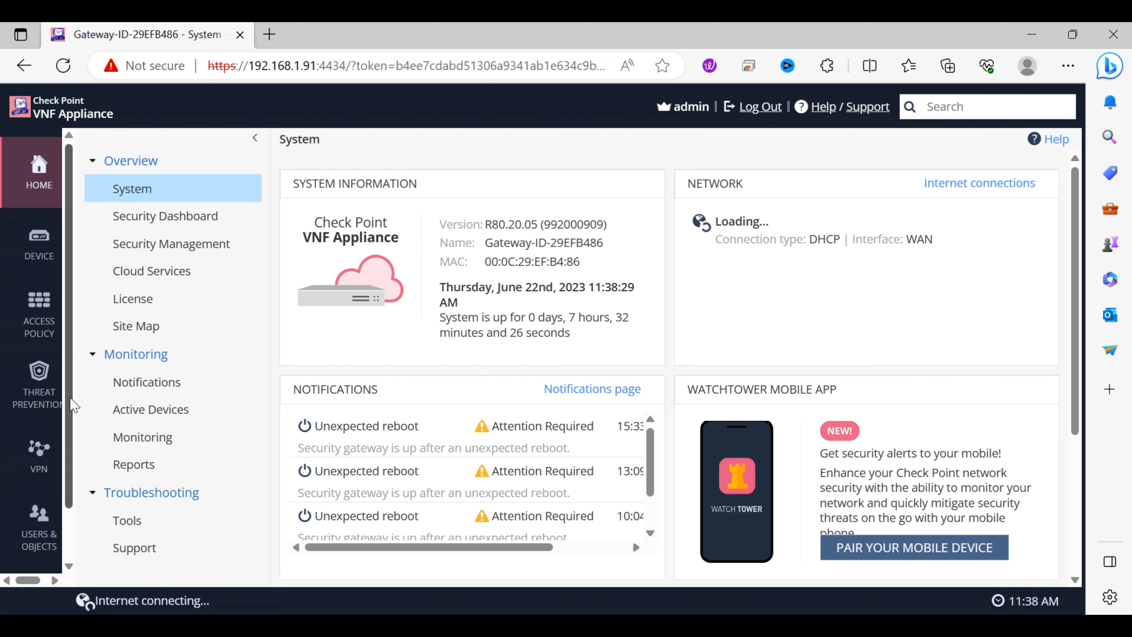
# Navigate to VPN > Site to Site > Blade Control
pyautogui.moveTo(69, 396); pyautogui.dragTo(72, 480)
pyautogui.click(44, 416)
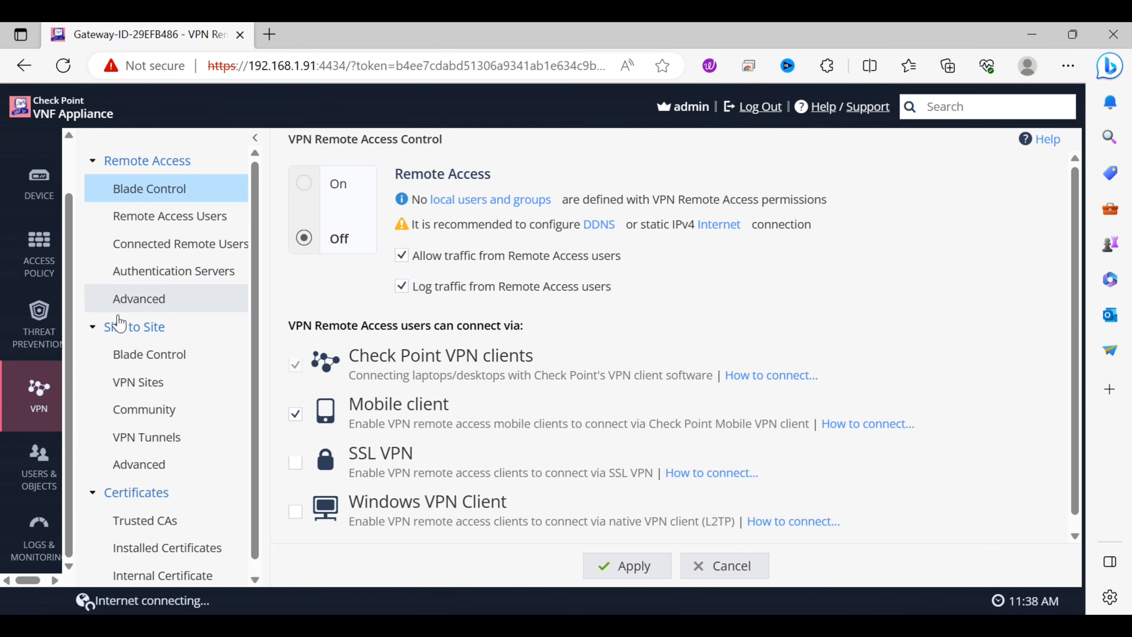
pyautogui.click(156, 357)
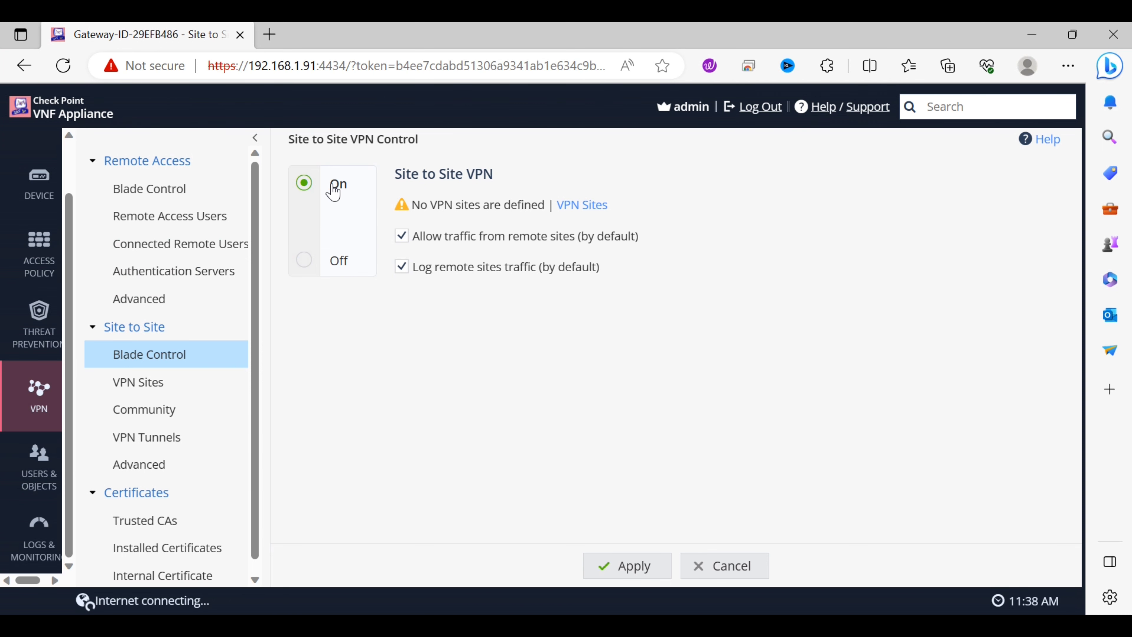
# Create a new VPN site reached by host IP address 192.168.1.200
pyautogui.click(171, 393)
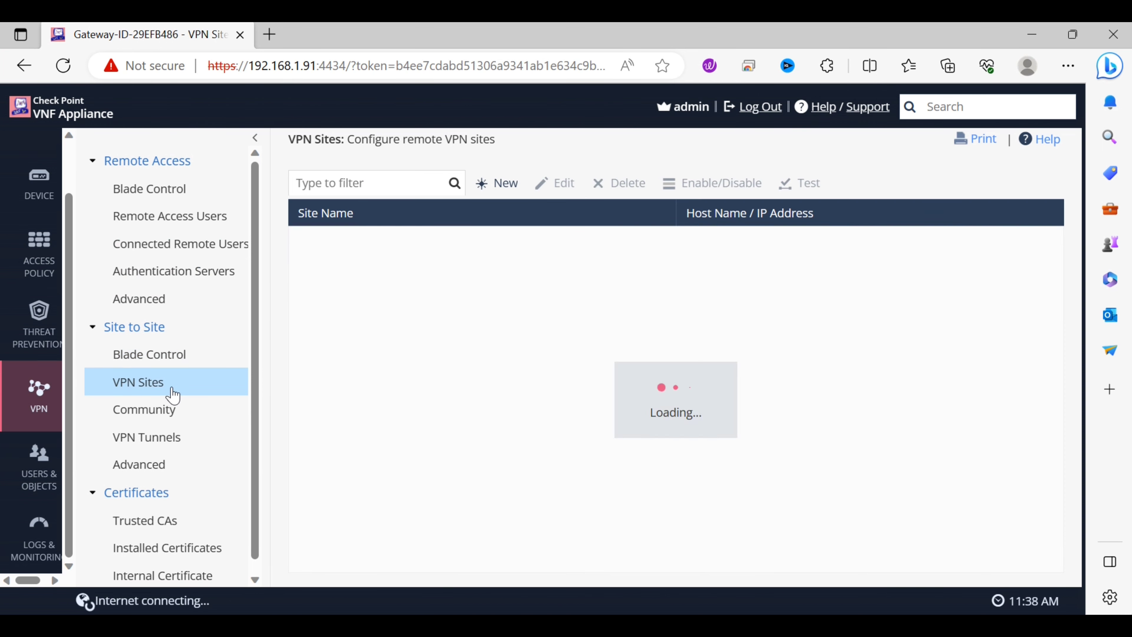
pyautogui.click(507, 189)
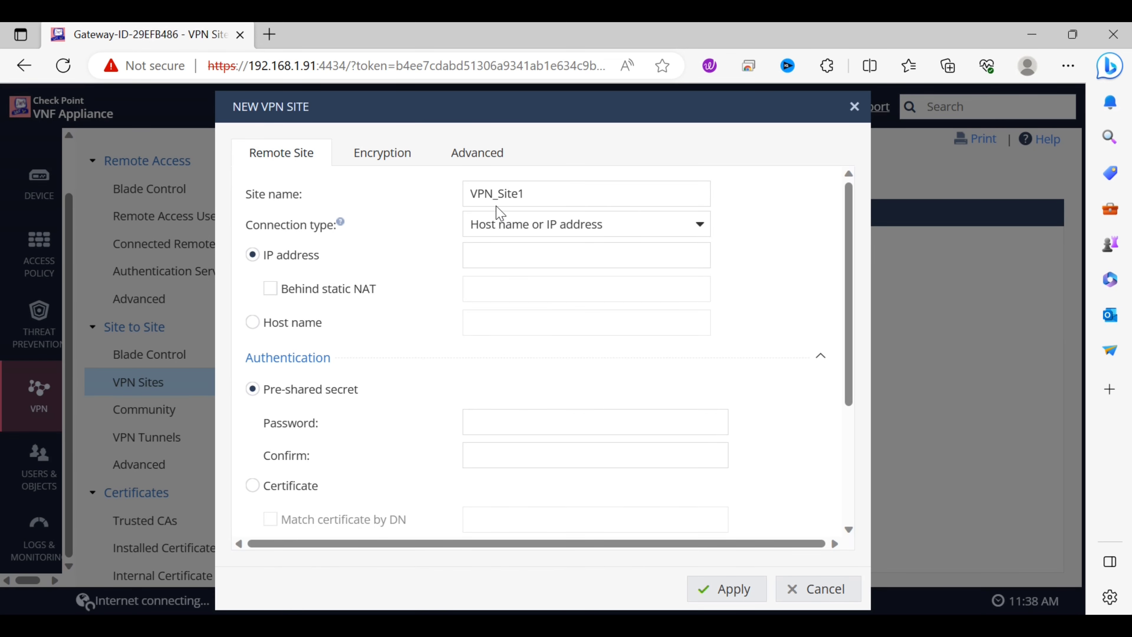
pyautogui.click(697, 231)
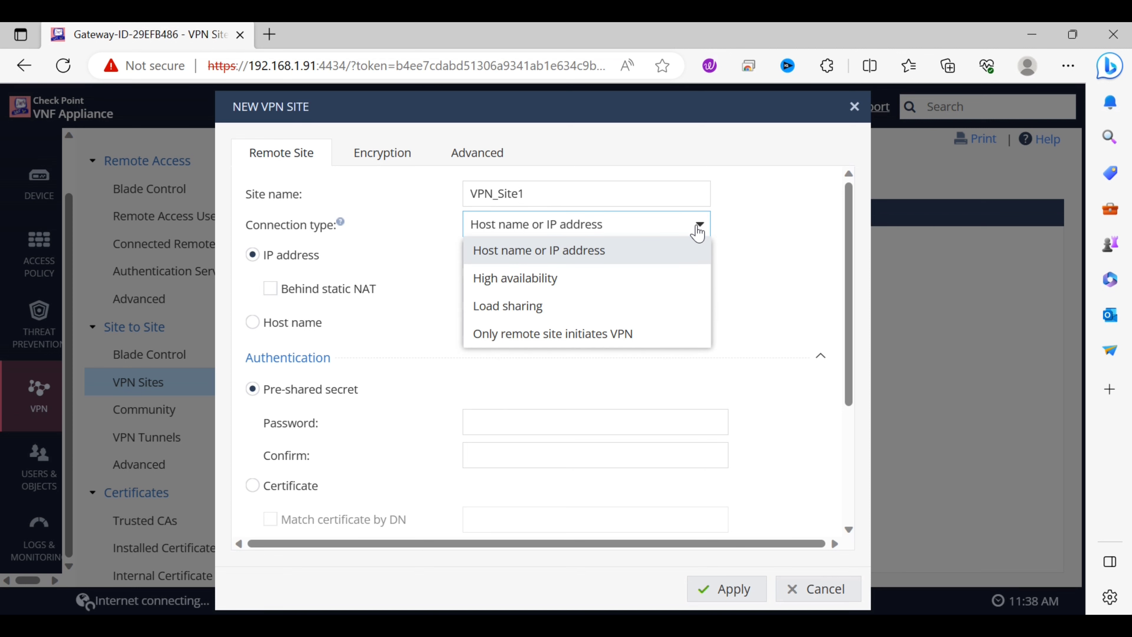
pyautogui.click(698, 231)
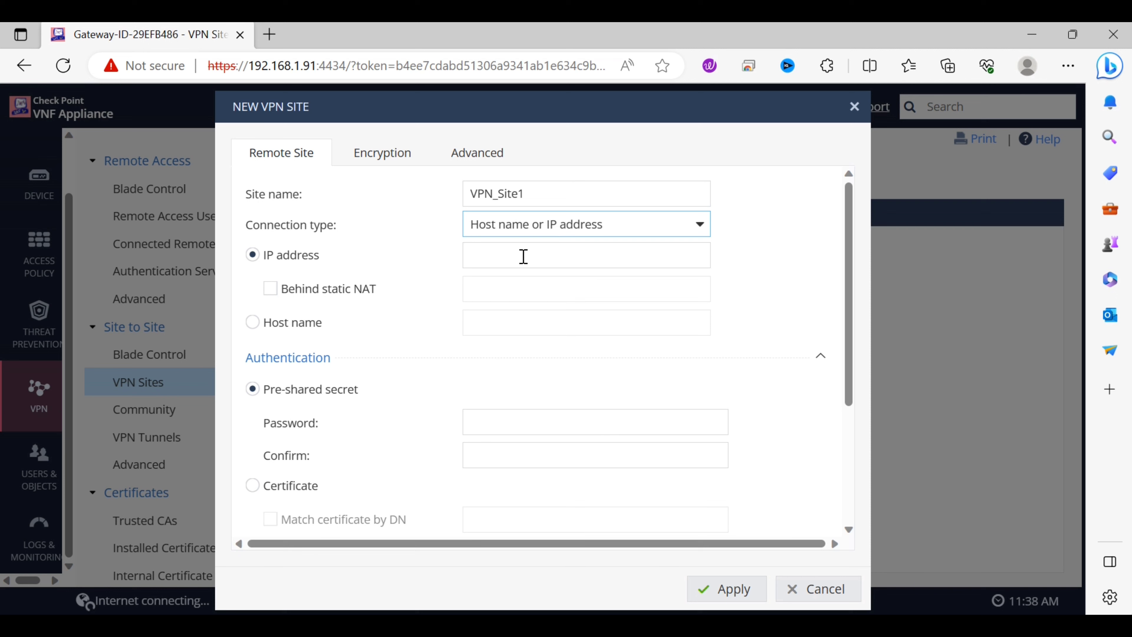
pyautogui.click(546, 253)
pyautogui.write('192.168.1.200')
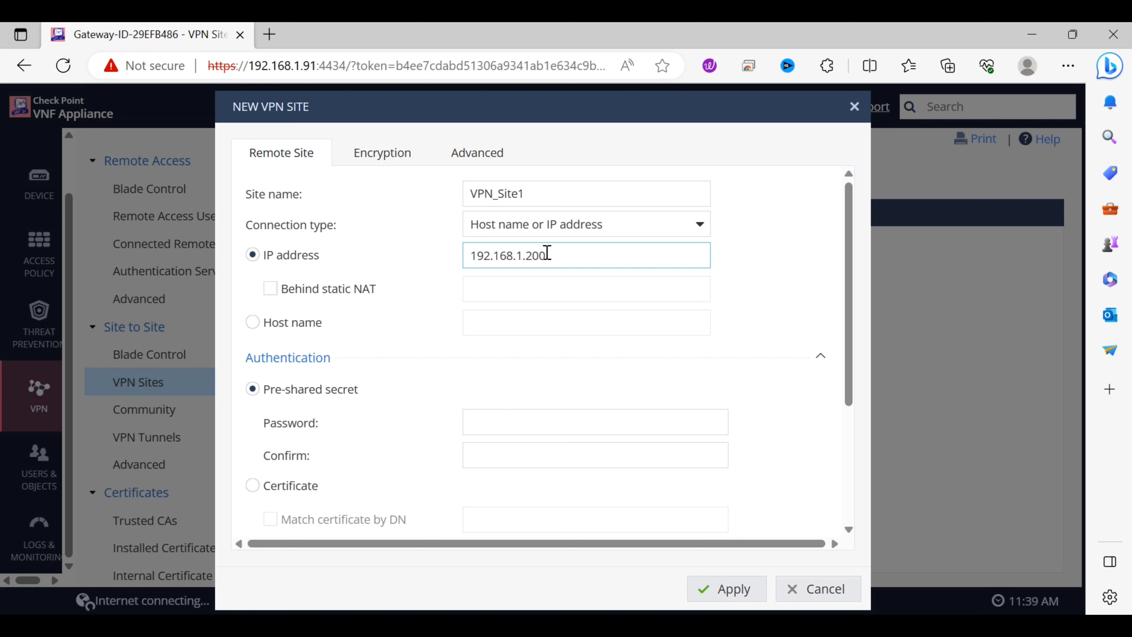
pyautogui.click(591, 318)
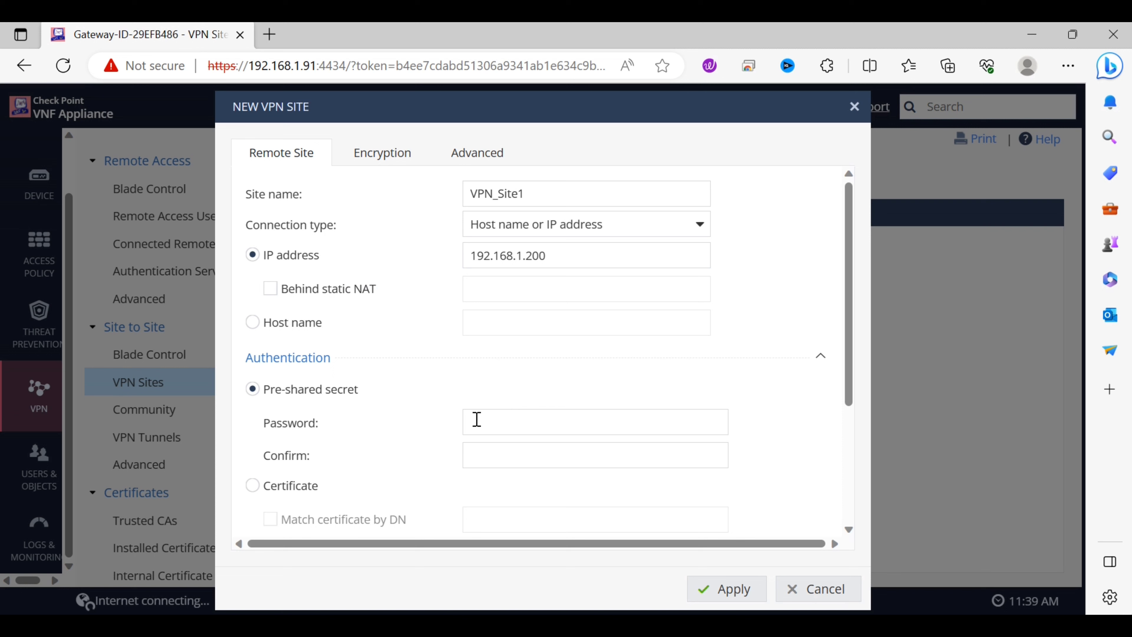
# Enter and confirm the pre-shared secret, then scroll to Remote Site Encryption Domain
pyautogui.click(496, 425)
pyautogui.write('abc')
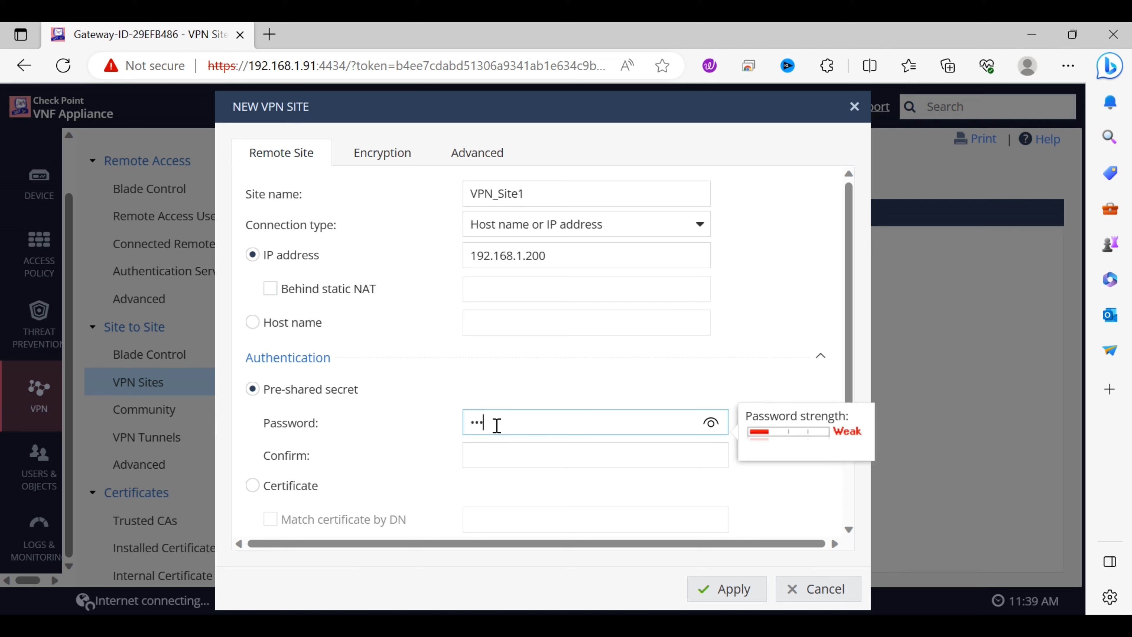
pyautogui.write('12345')
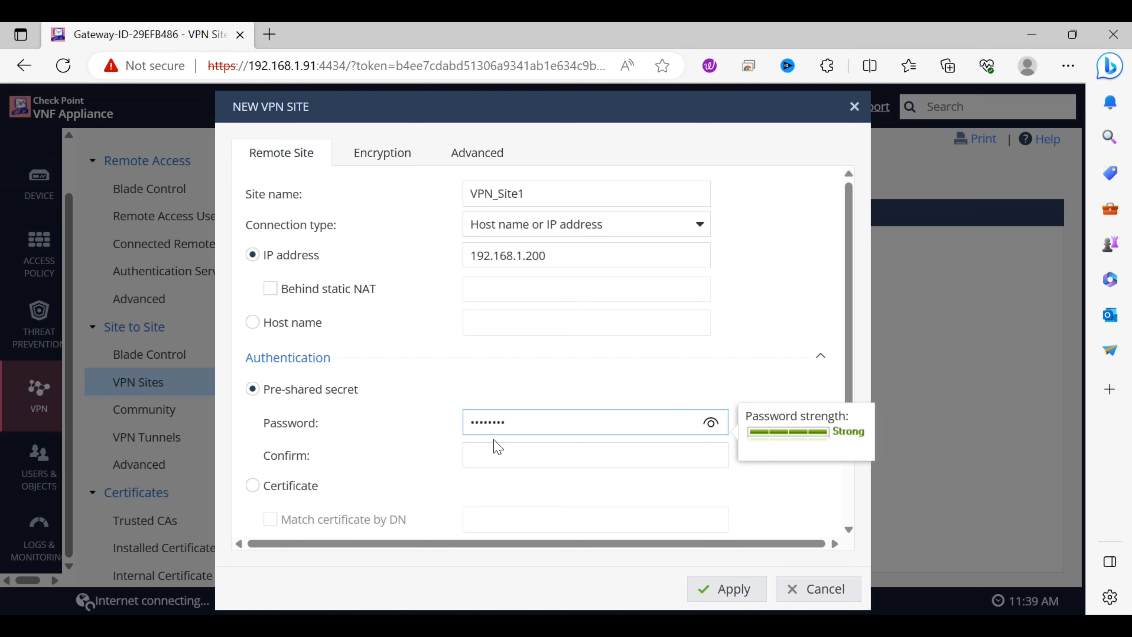
pyautogui.click(497, 451)
pyautogui.write('ab')
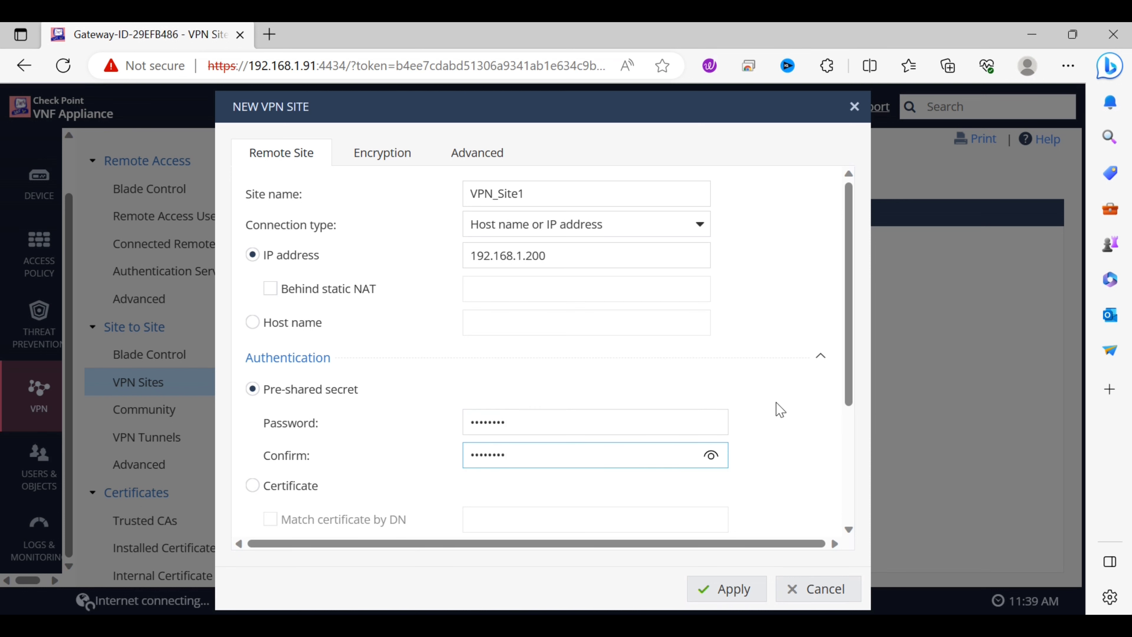
pyautogui.moveTo(851, 358); pyautogui.dragTo(854, 496)
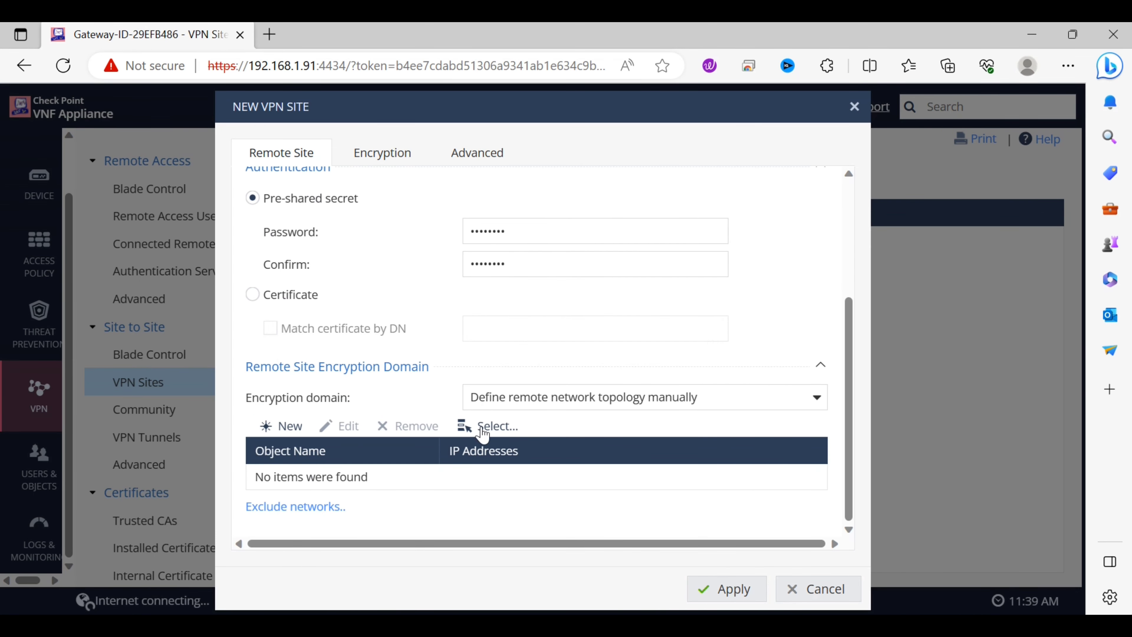
# Add network 192.168.1.0 with mask 255.255.255.0 to the remote encryption domain
pyautogui.click(291, 427)
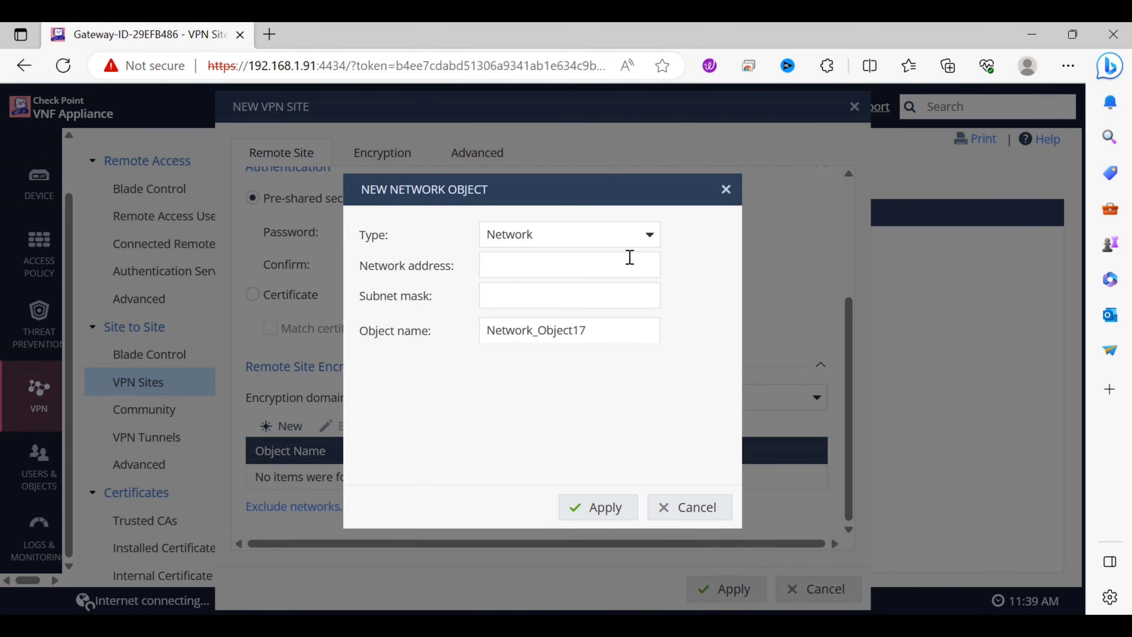
pyautogui.click(647, 238)
pyautogui.click(648, 242)
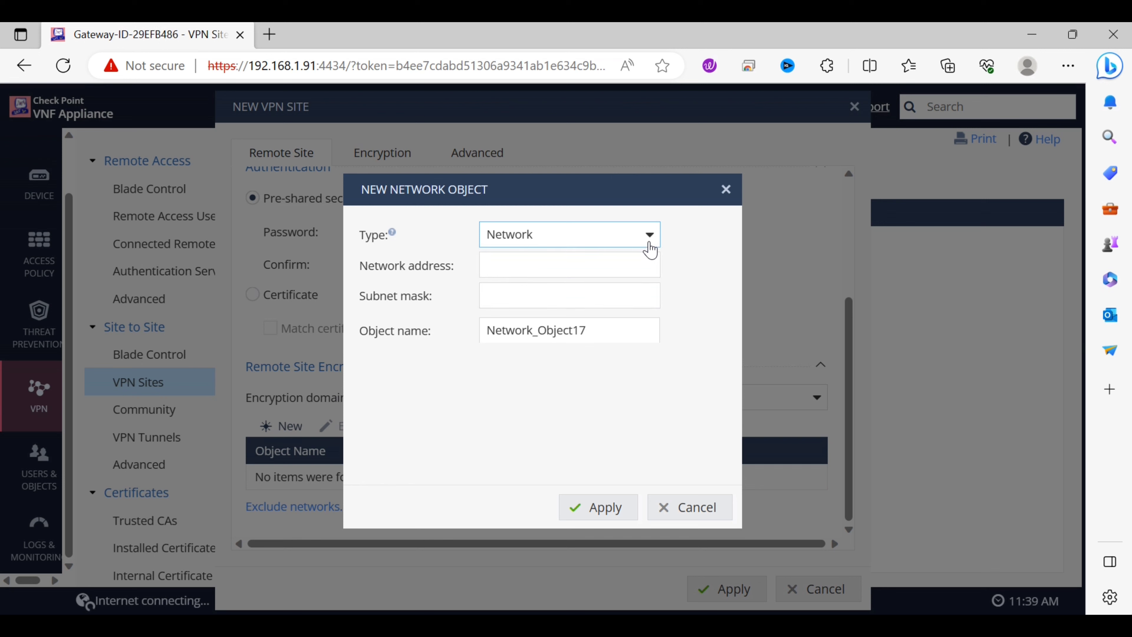
pyautogui.click(594, 266)
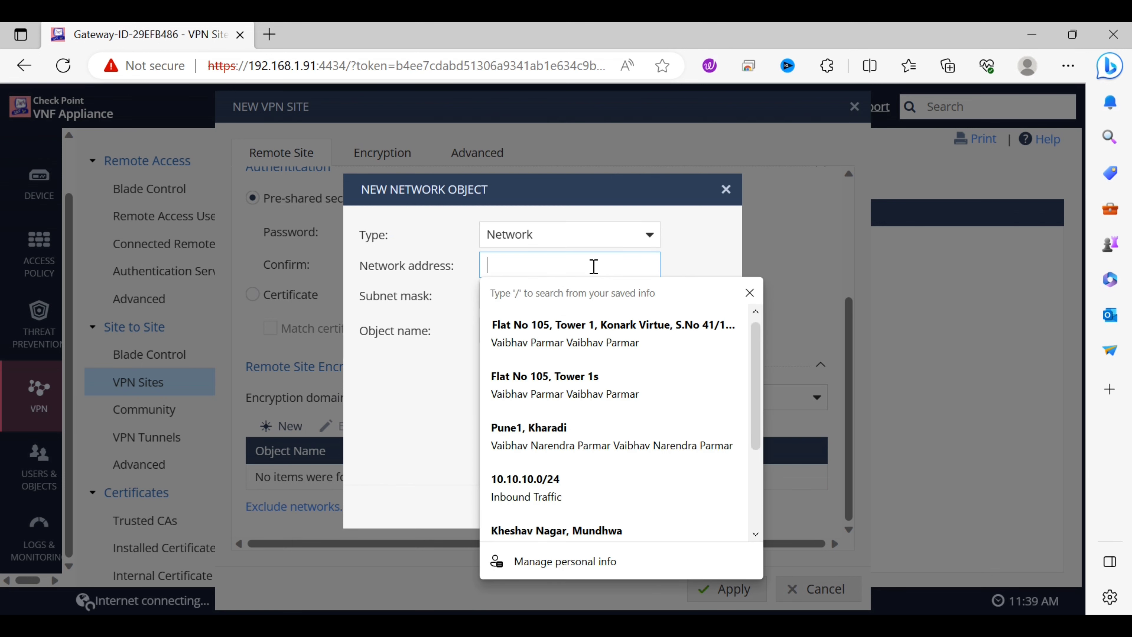
pyautogui.click(800, 232)
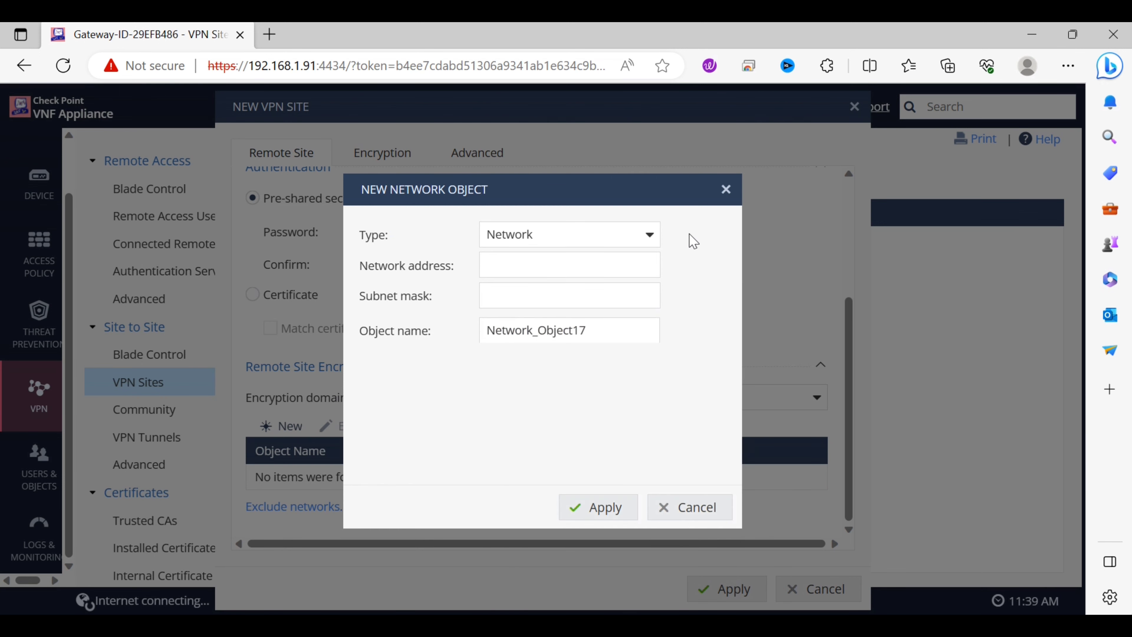
pyautogui.click(632, 258)
pyautogui.write('192.168.1.0')
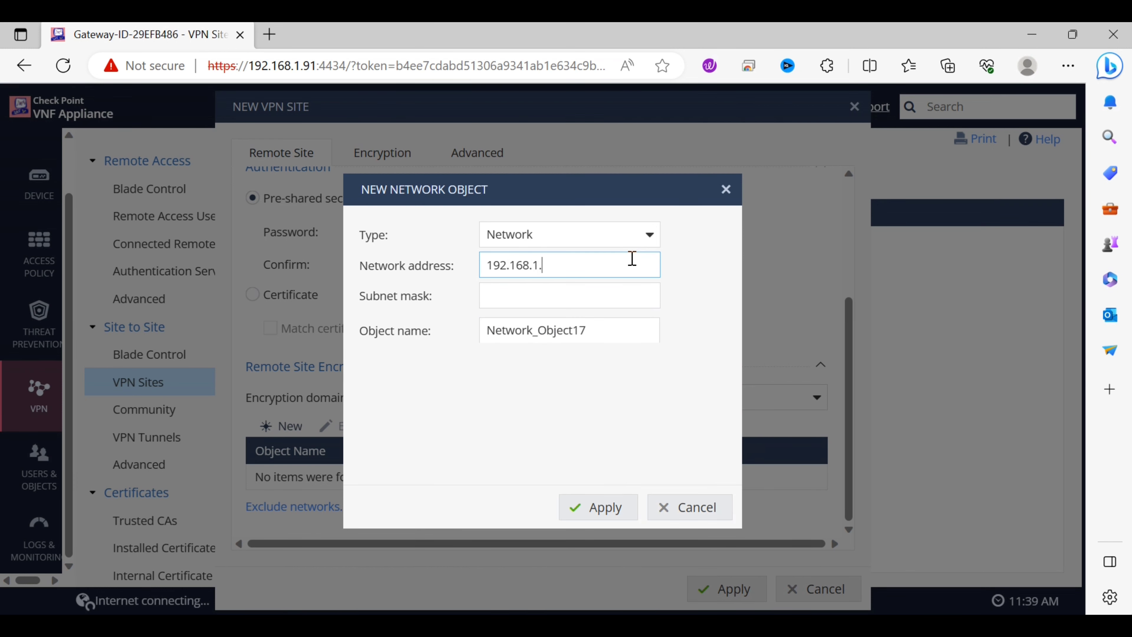
pyautogui.click(588, 288)
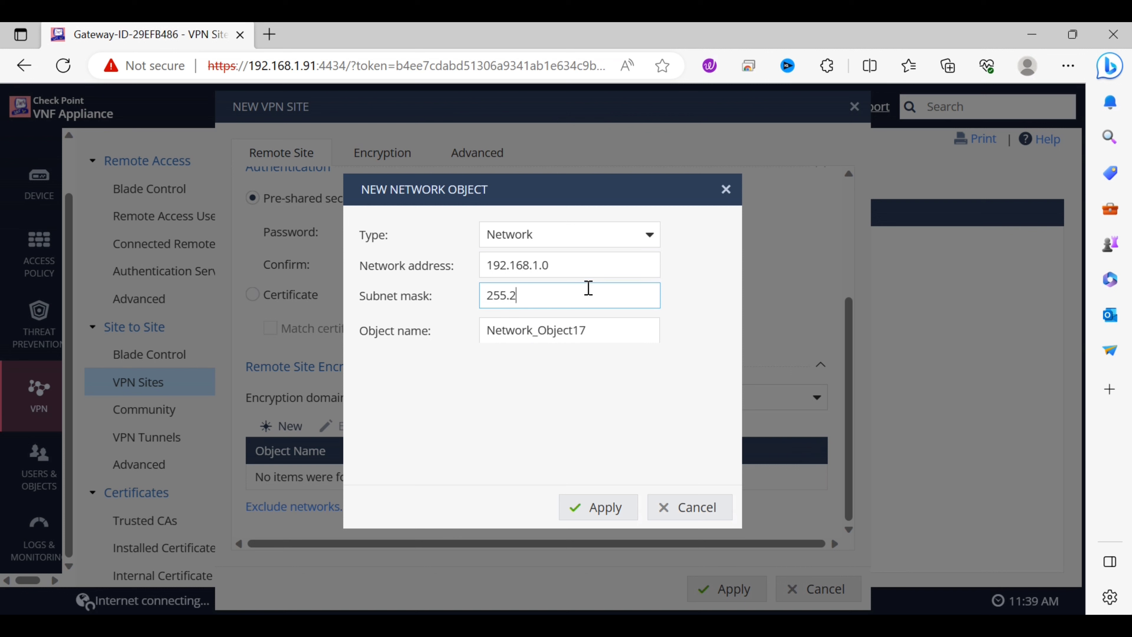
pyautogui.write('.0')
pyautogui.click(617, 518)
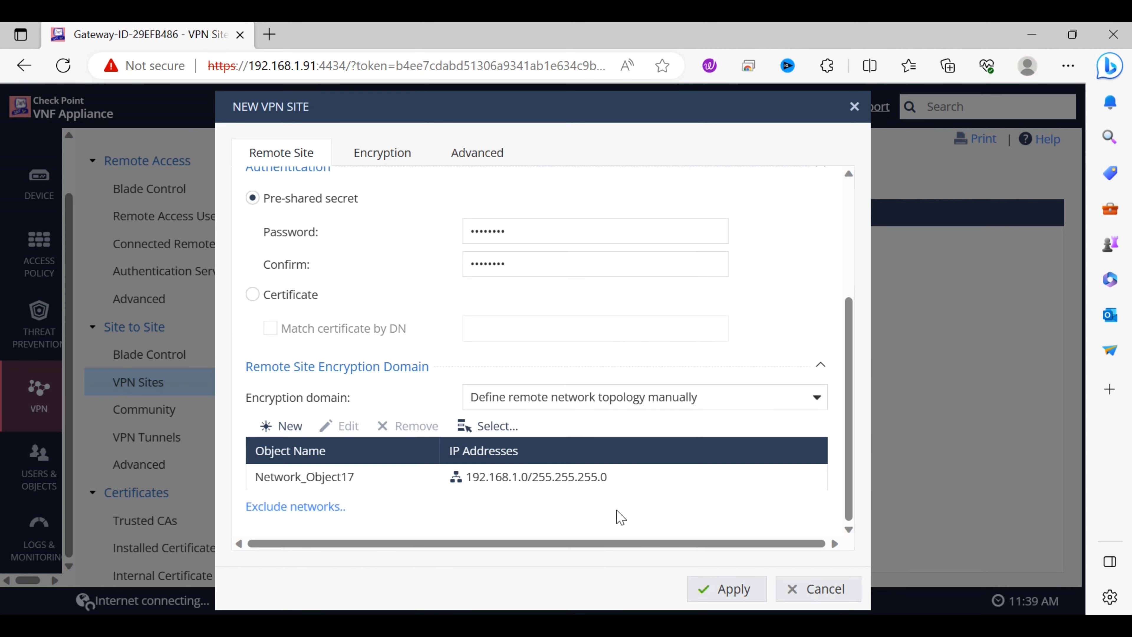
# Add network 10.10.10.0 with mask 255.255.255.0 to the encryption domain
pyautogui.click(290, 429)
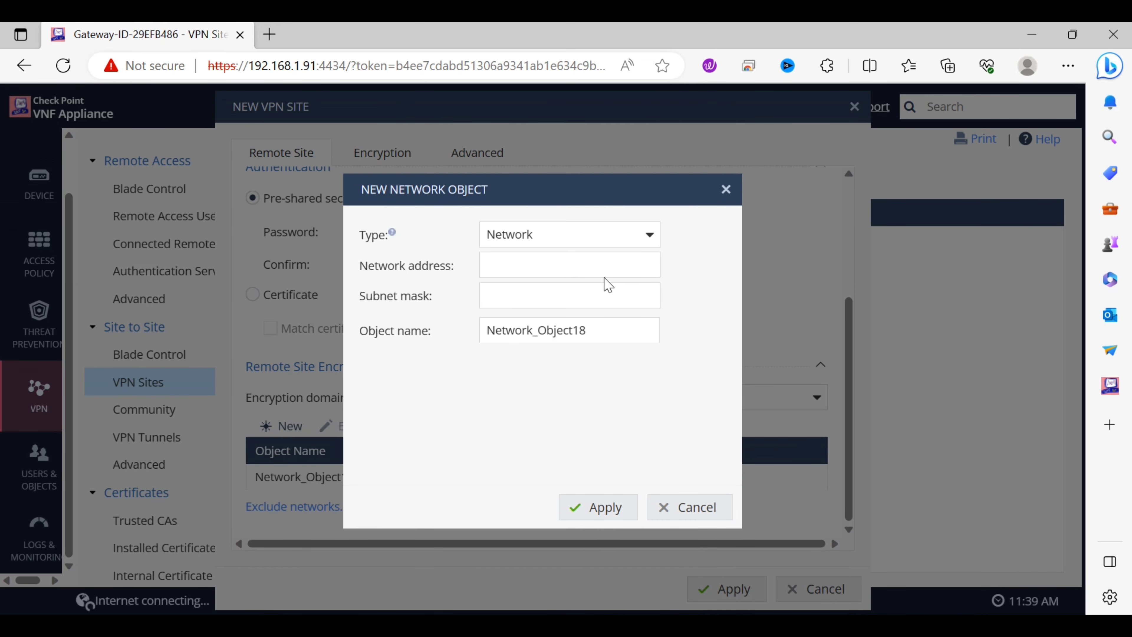
pyautogui.click(553, 275)
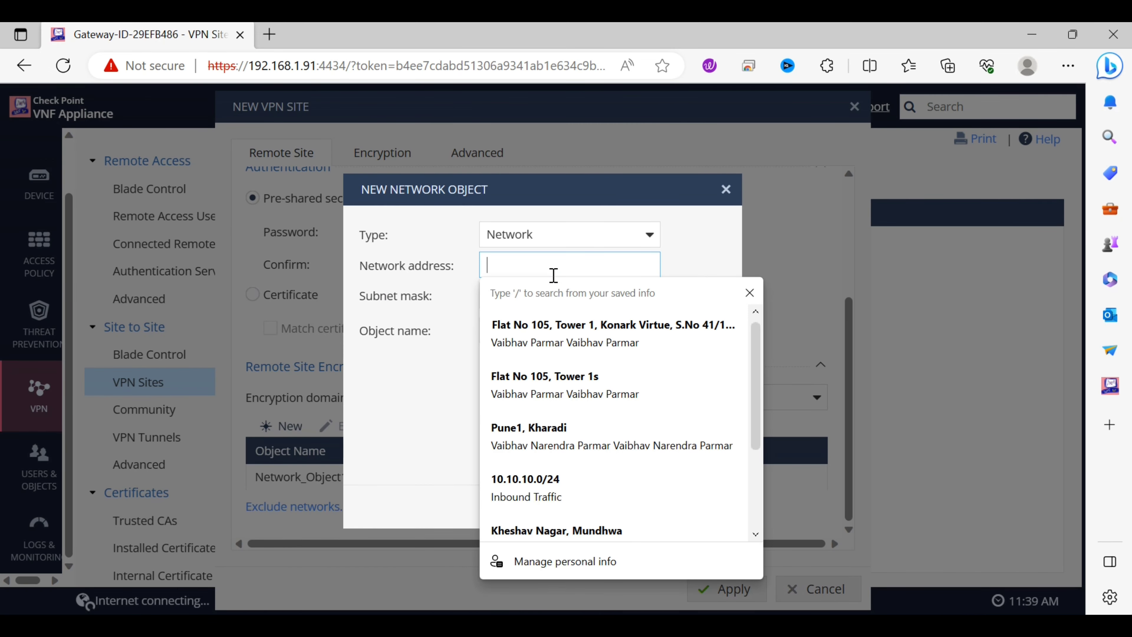
pyautogui.write('10.10')
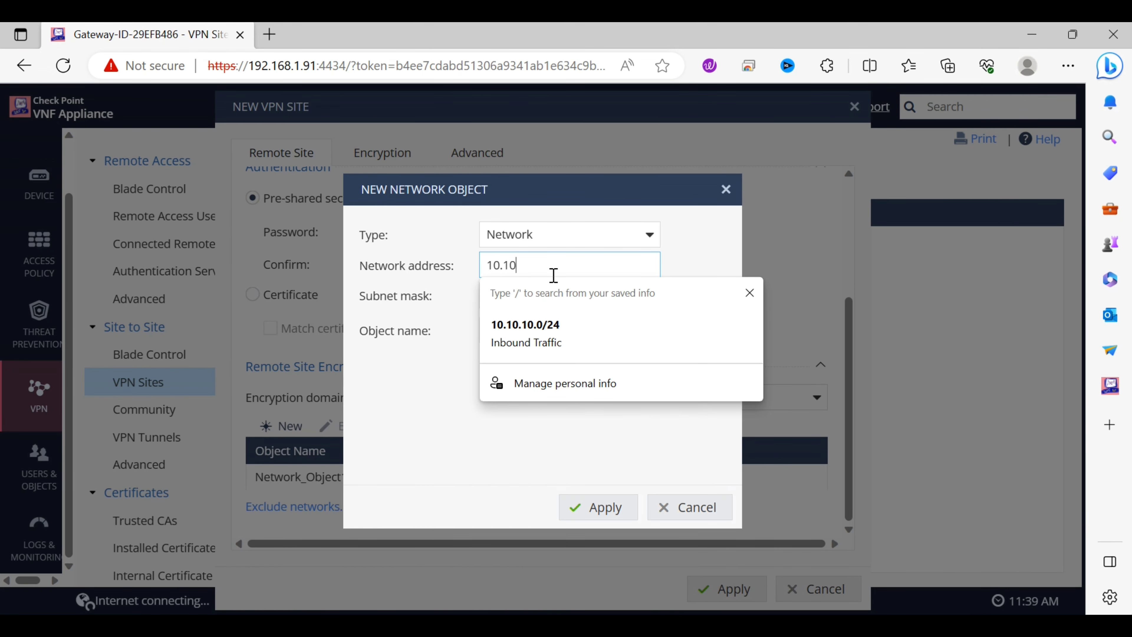
pyautogui.write('.10.0')
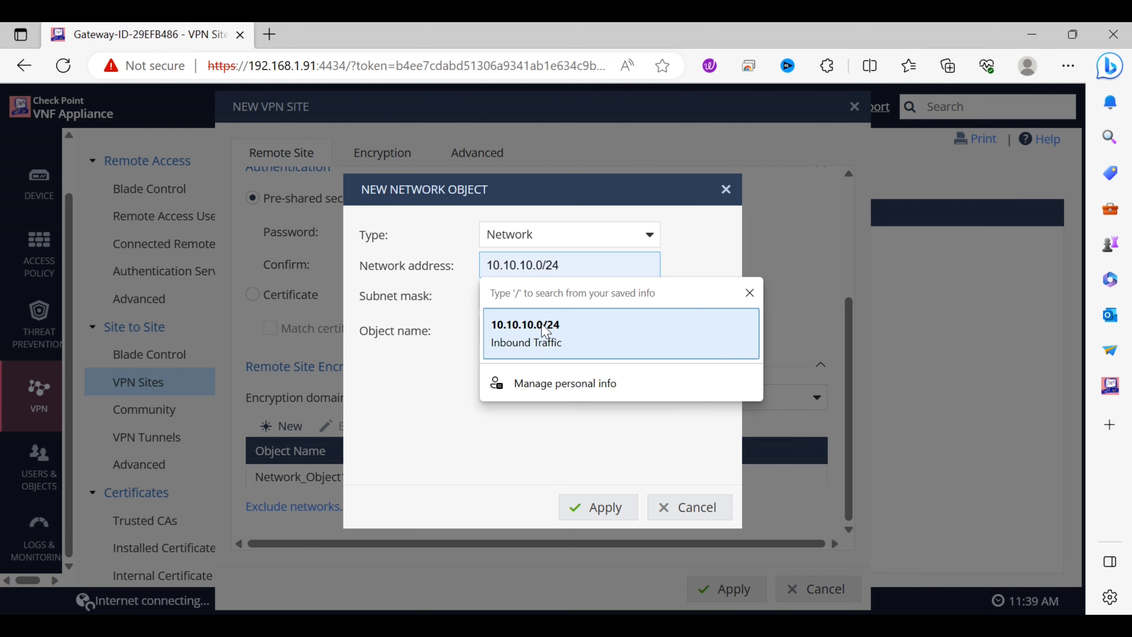
pyautogui.click(713, 236)
pyautogui.click(583, 299)
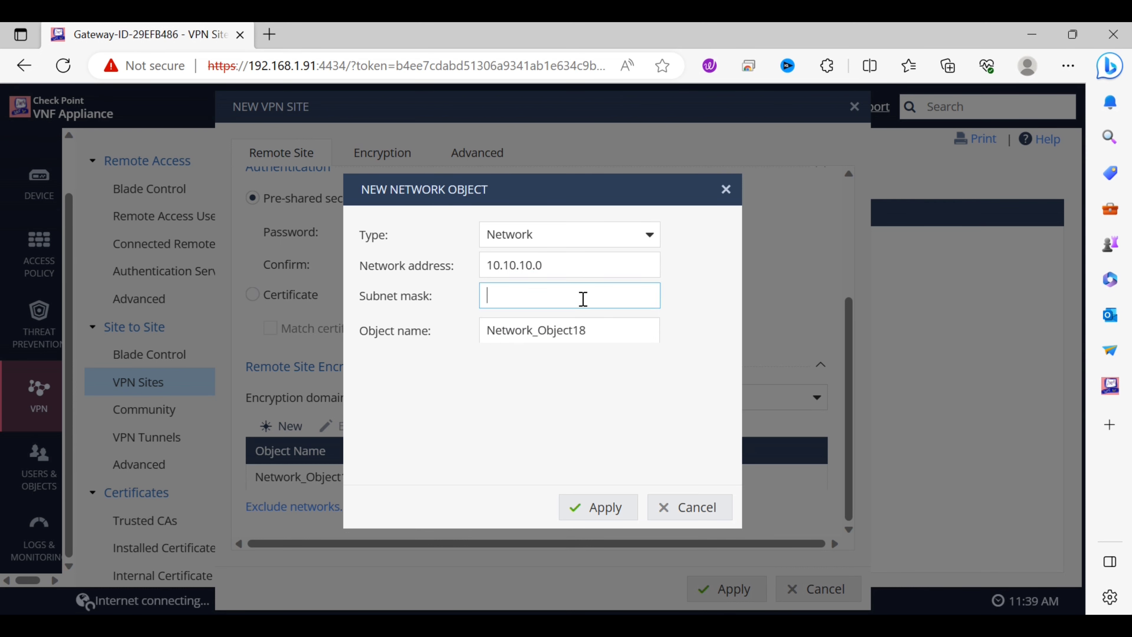
pyautogui.write('255.255.255.0')
pyautogui.click(607, 513)
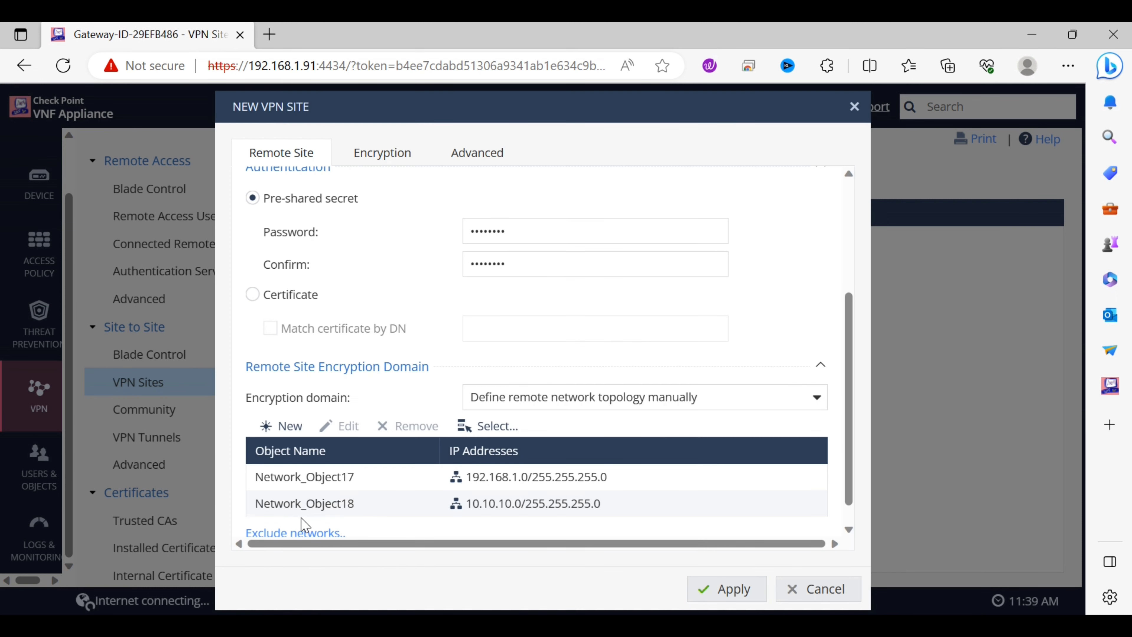
# Define a third network 172.16.0.0 with mask 255.255.255.0
pyautogui.click(281, 426)
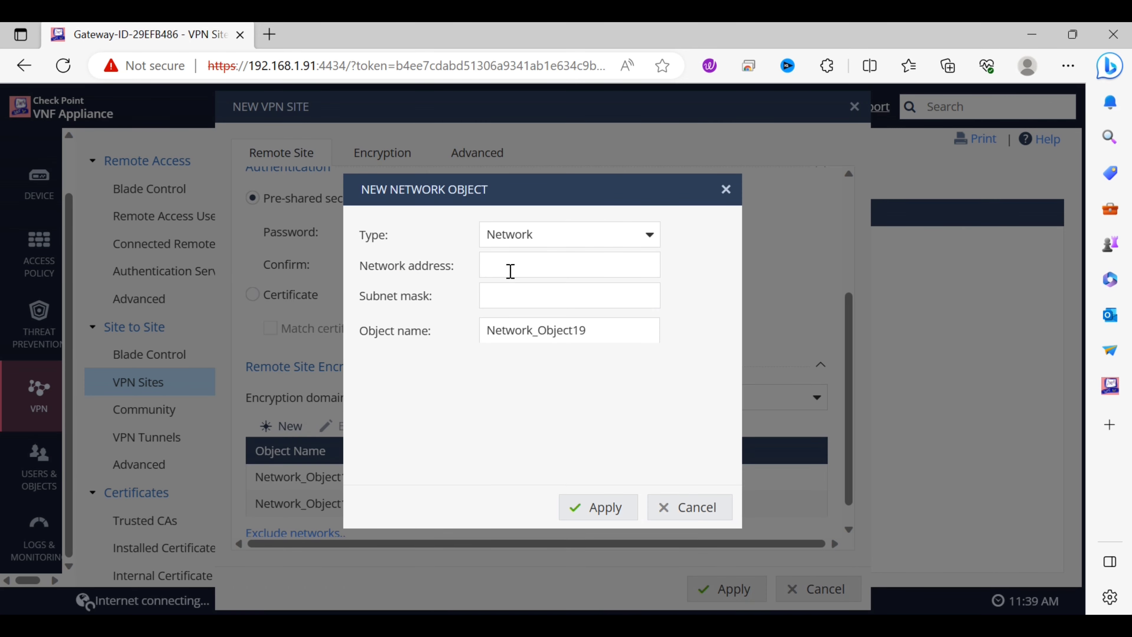
pyautogui.click(523, 261)
pyautogui.write('172.16')
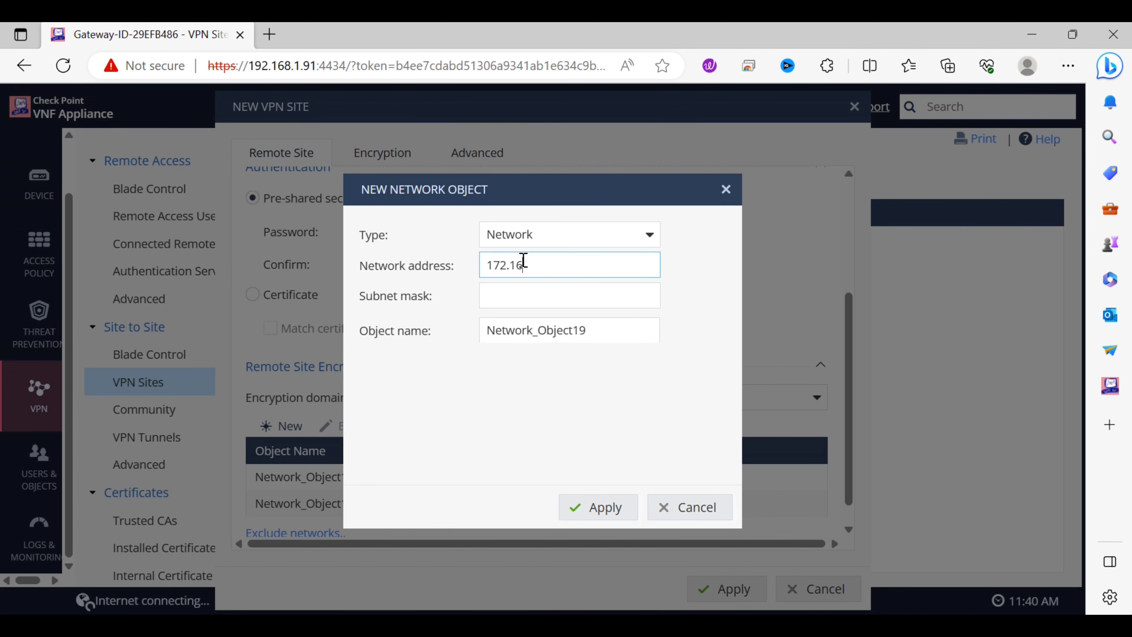
pyautogui.write('.0.0')
pyautogui.click(585, 302)
pyautogui.write('255.255')
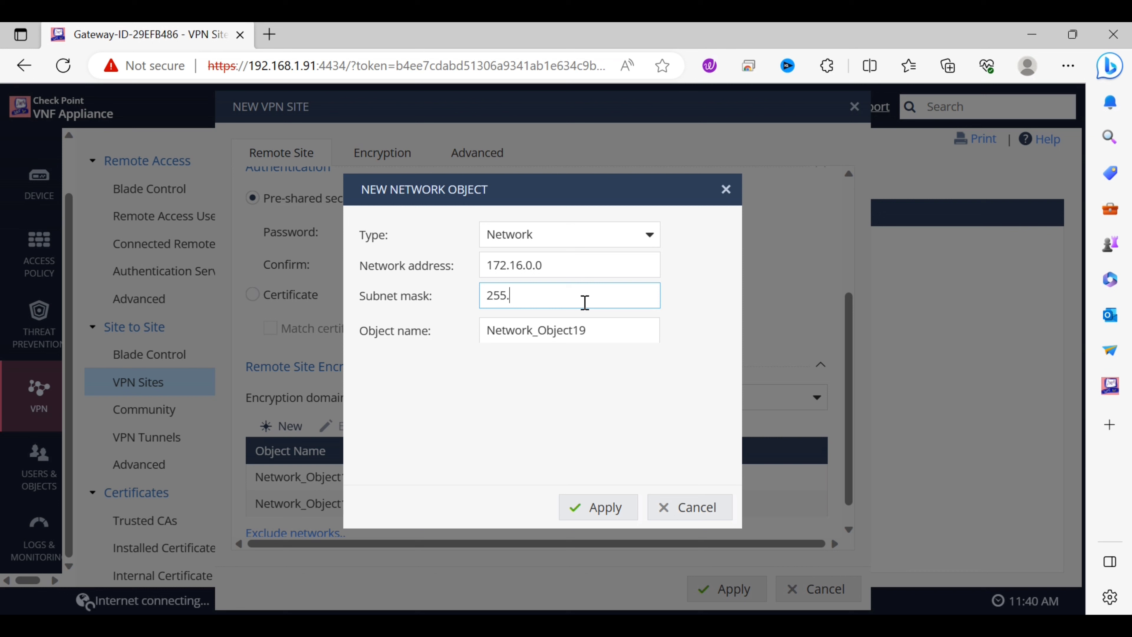
pyautogui.write('.26')
pyautogui.press('BackSpace')
pyautogui.write('6')
pyautogui.press('BackSpace')
pyautogui.write('55.0')
# Save the 172.16.0.0 network and view the site's Default (Most compatible) encryption settings
pyautogui.click(606, 507)
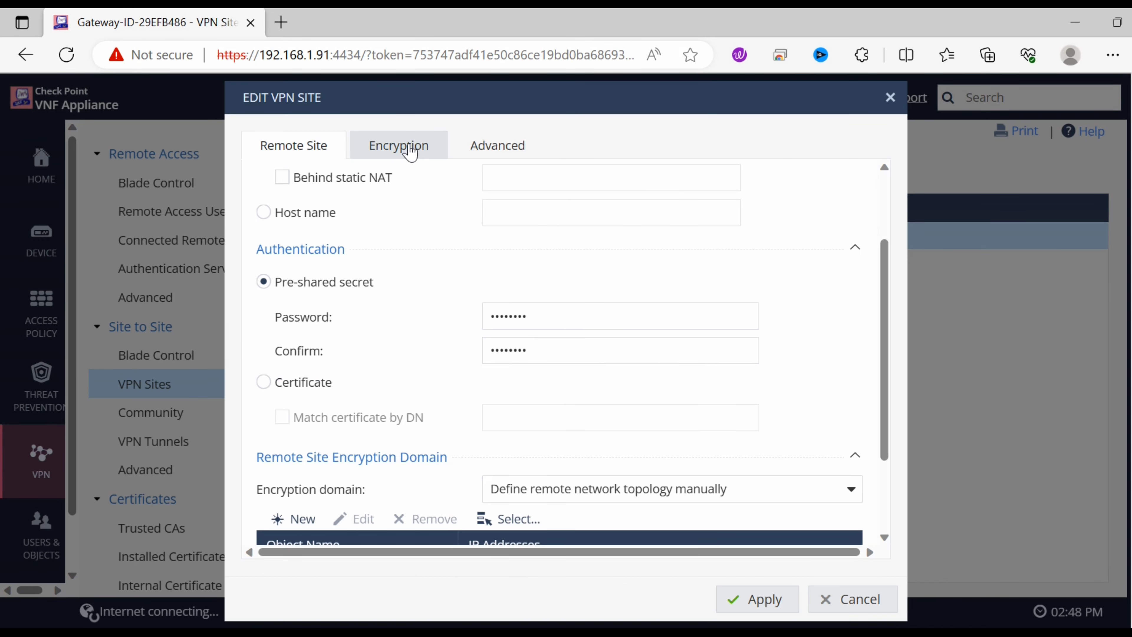
pyautogui.click(410, 153)
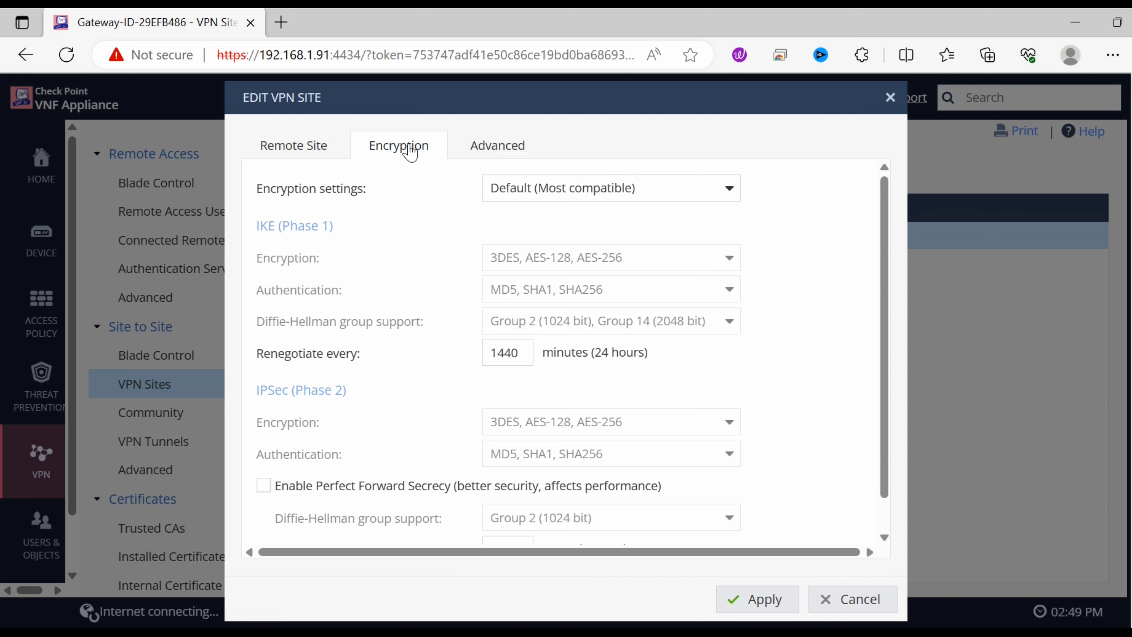
# Review the site's Advanced settings, keeping the encryption method at IKEv1
pyautogui.click(498, 160)
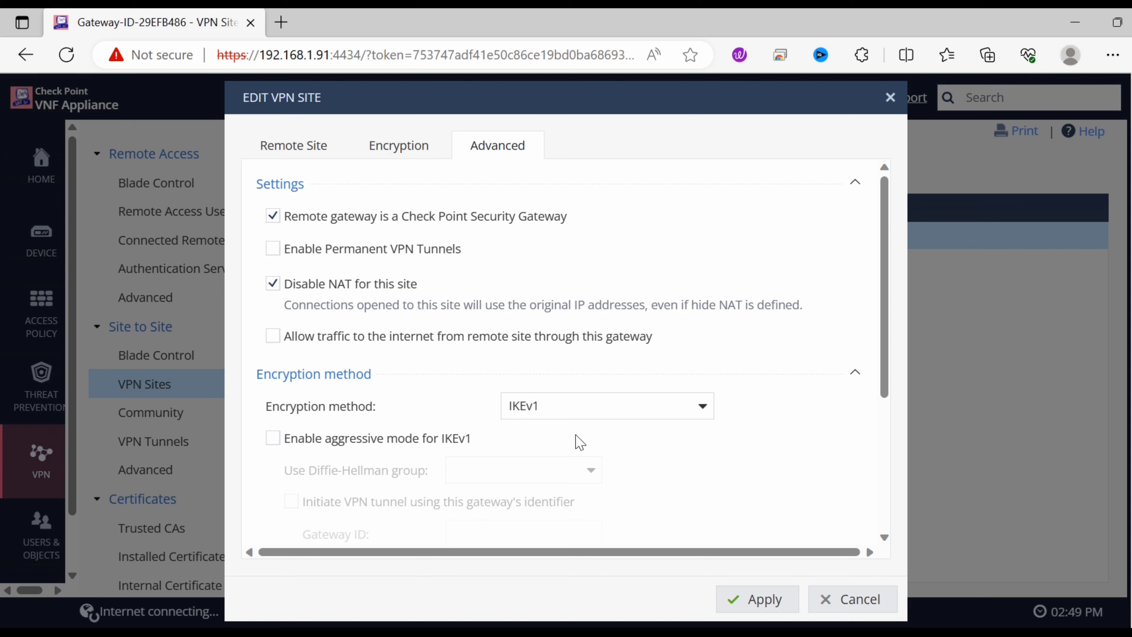
pyautogui.click(704, 415)
pyautogui.click(704, 415)
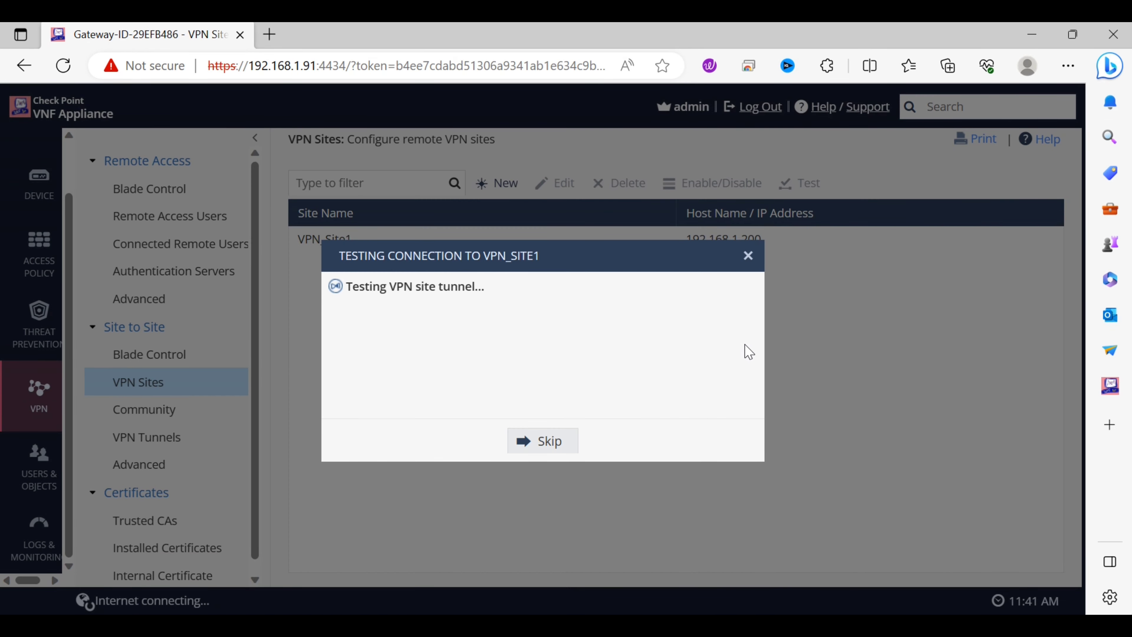
# Publish the pending session changes and install the Standard policy on GW1
pyautogui.click(1029, 40)
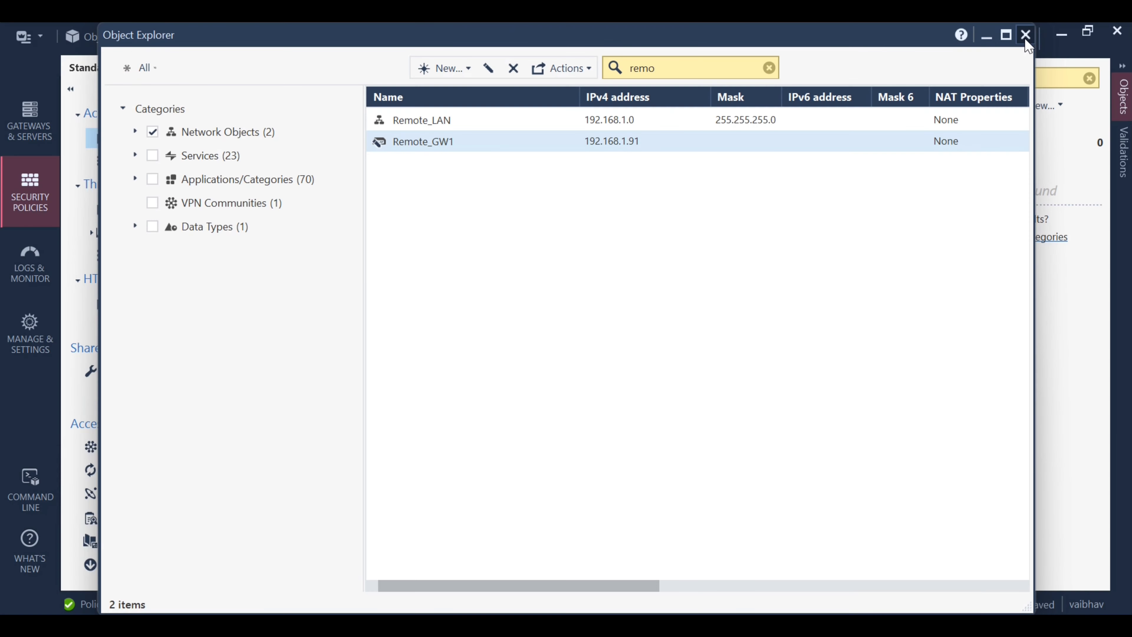
pyautogui.click(1025, 35)
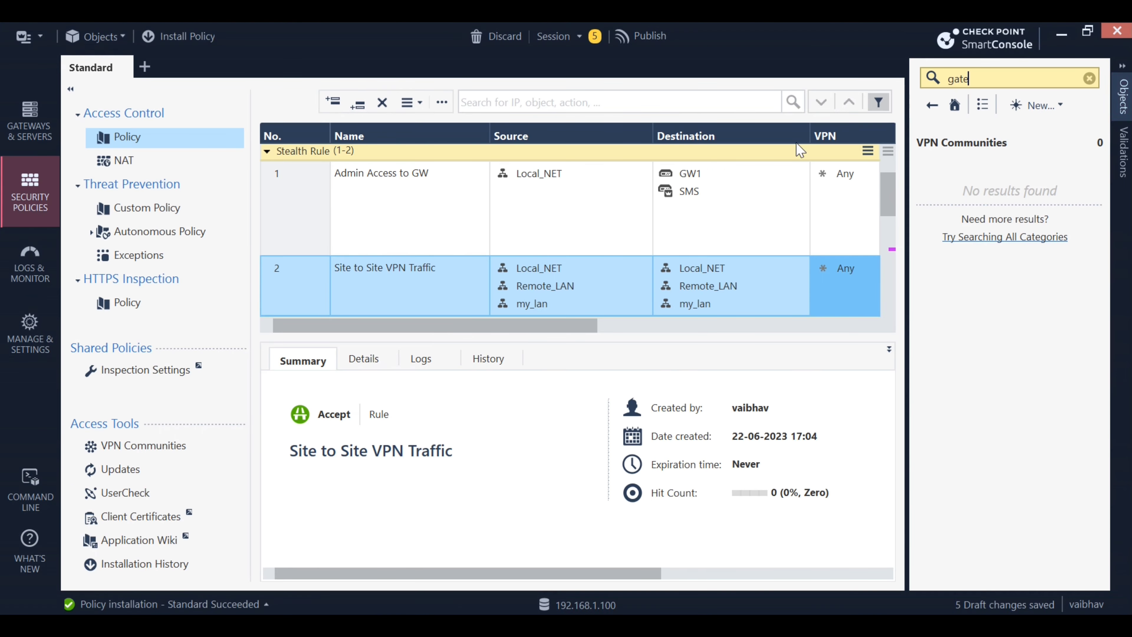
pyautogui.click(176, 36)
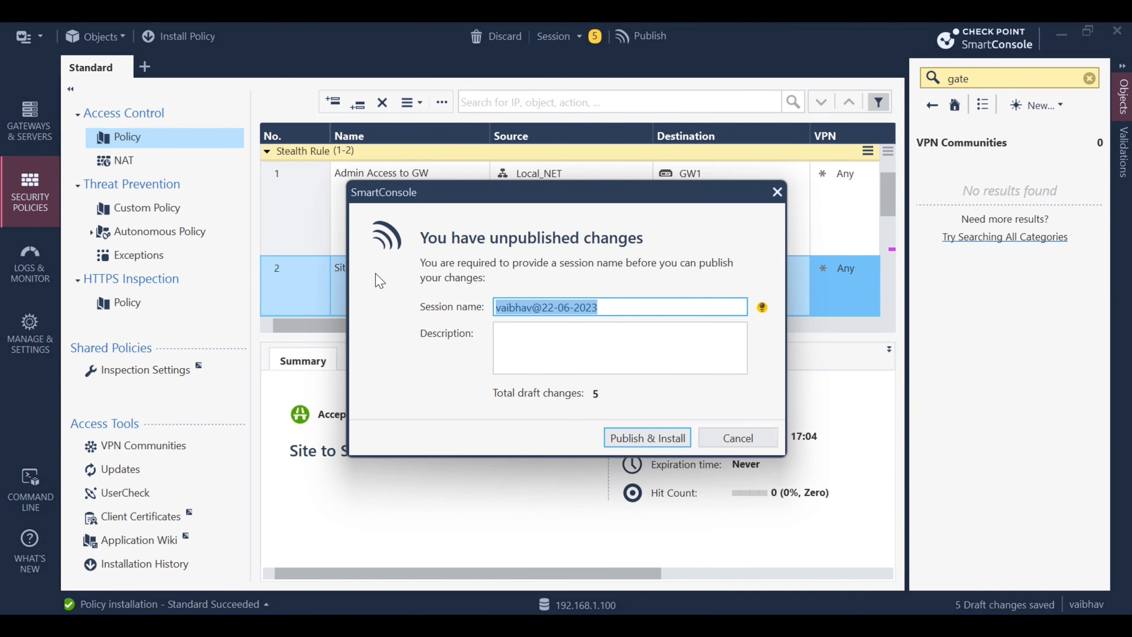
pyautogui.click(650, 436)
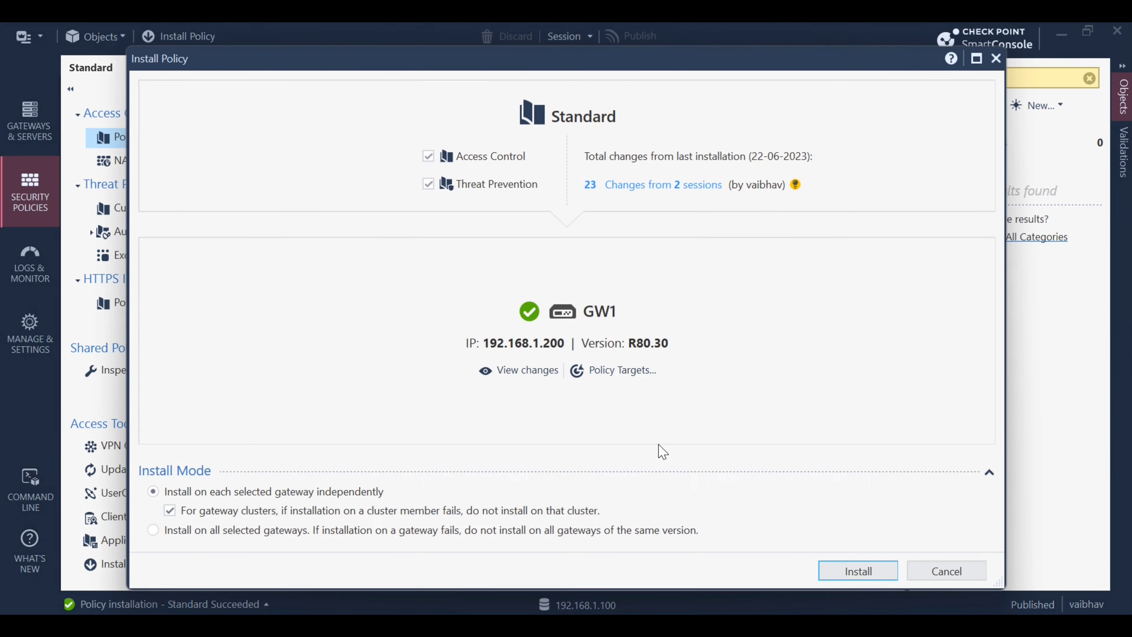
pyautogui.click(847, 574)
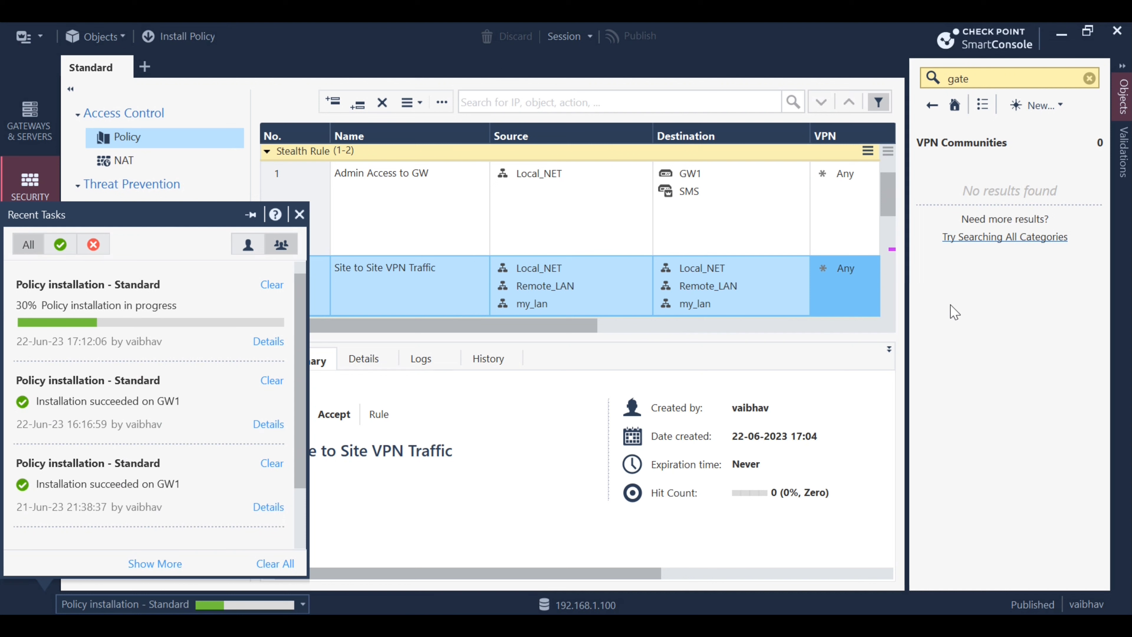
pyautogui.click(951, 306)
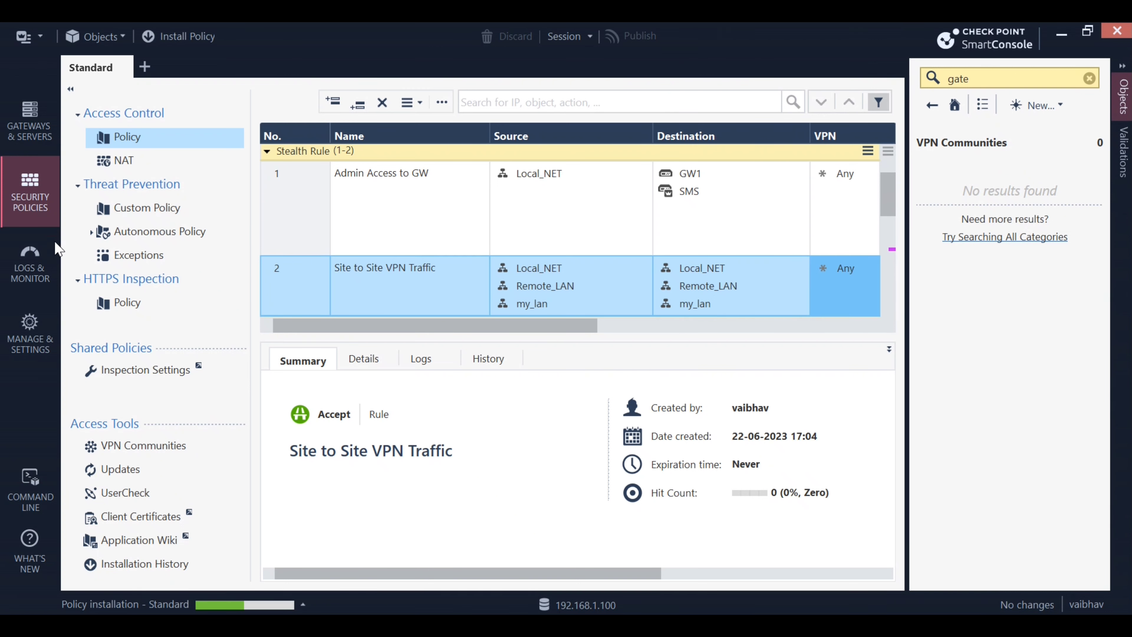
# Open the Logs view in a new tab, limited to Today
pyautogui.click(29, 262)
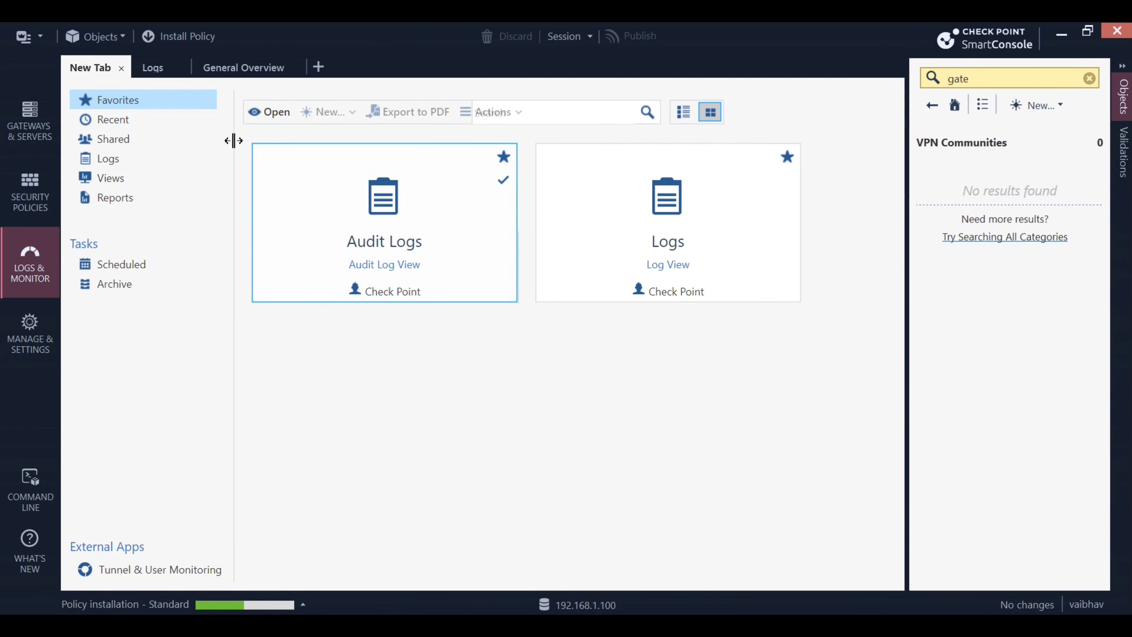
pyautogui.click(318, 67)
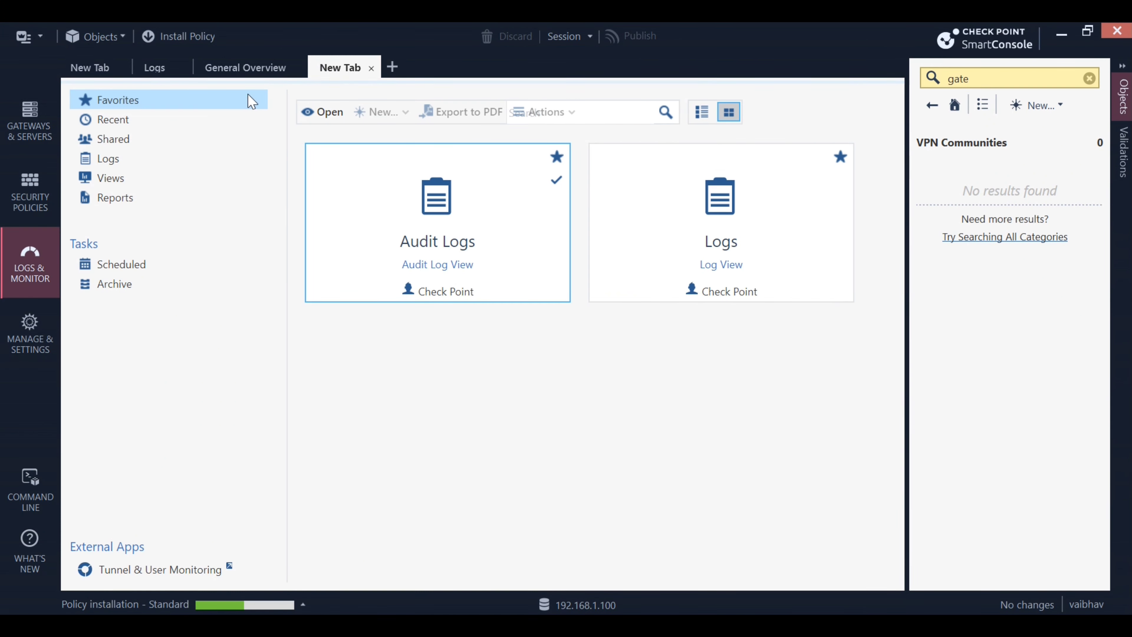
pyautogui.doubleClick(688, 254)
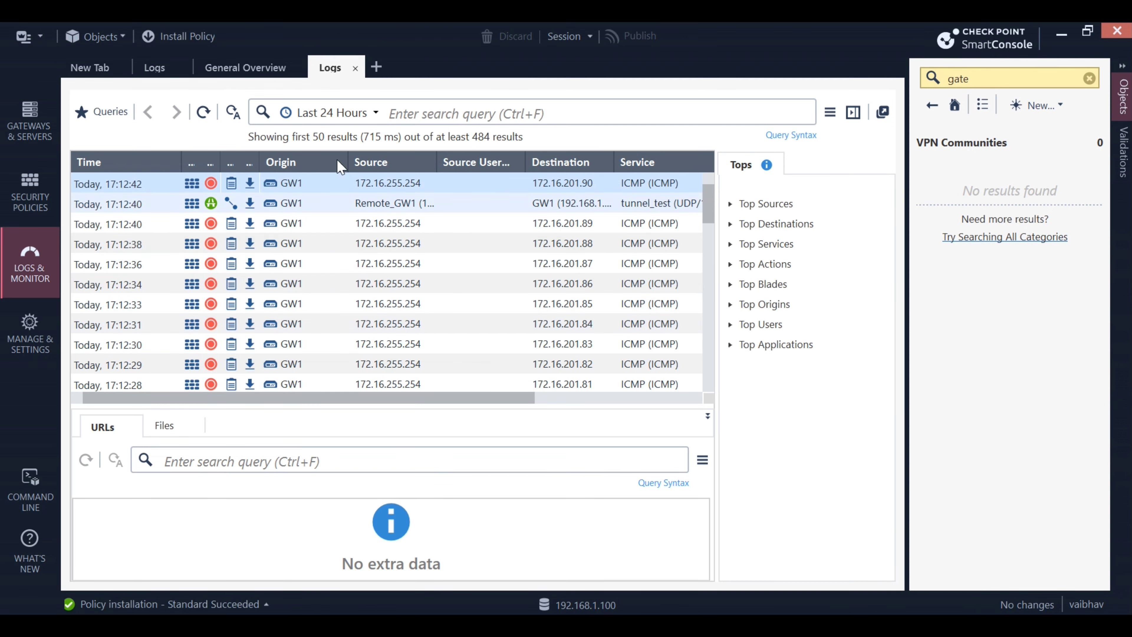
pyautogui.click(356, 112)
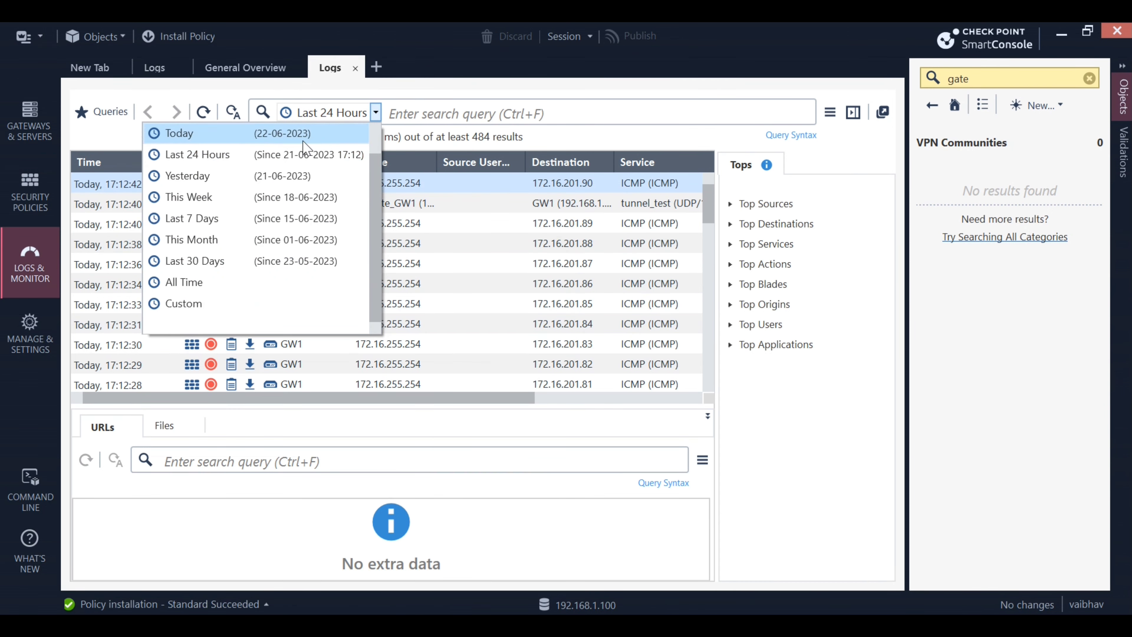
pyautogui.click(215, 133)
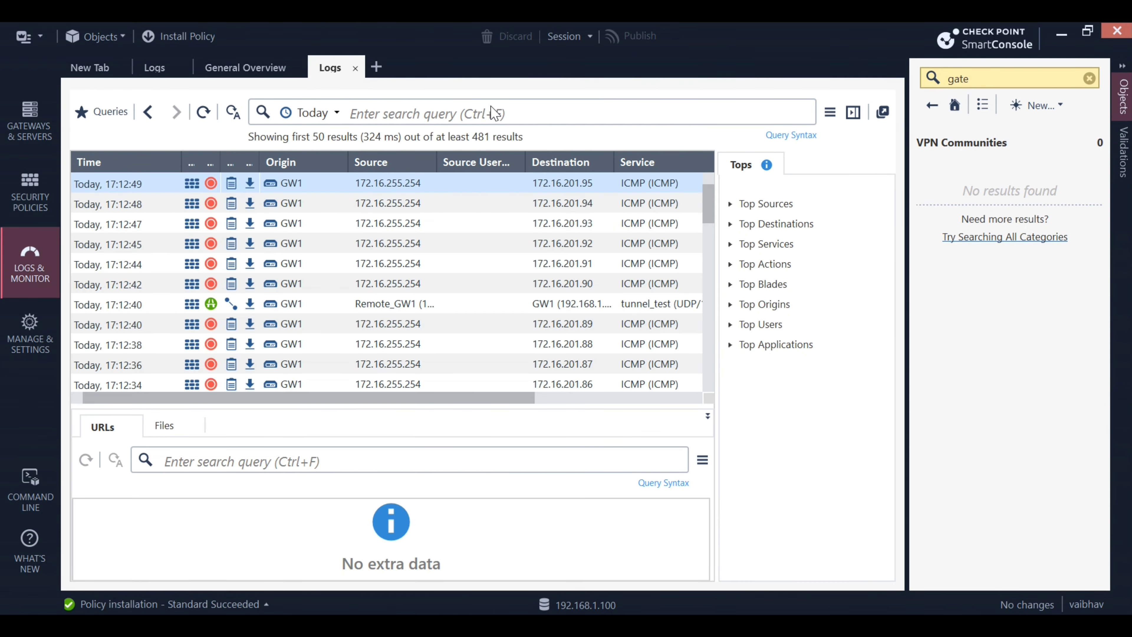
# Search the logs for src:192.168.1.91 dst:192.168.1.200 to find the tunnel_test entry
pyautogui.click(492, 106)
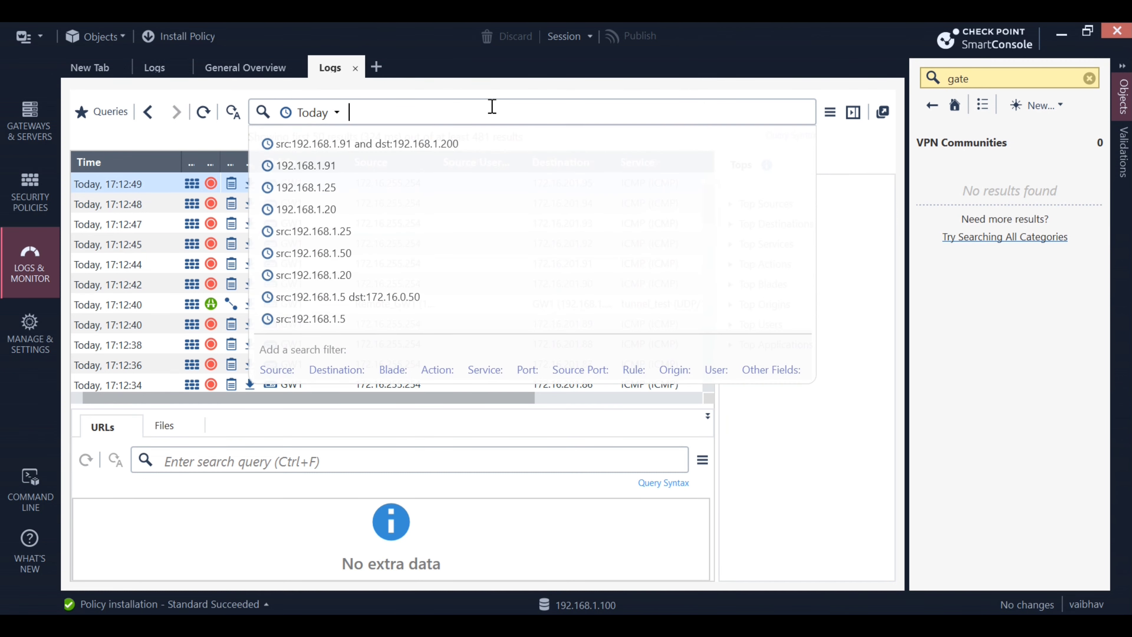
pyautogui.write('sr')
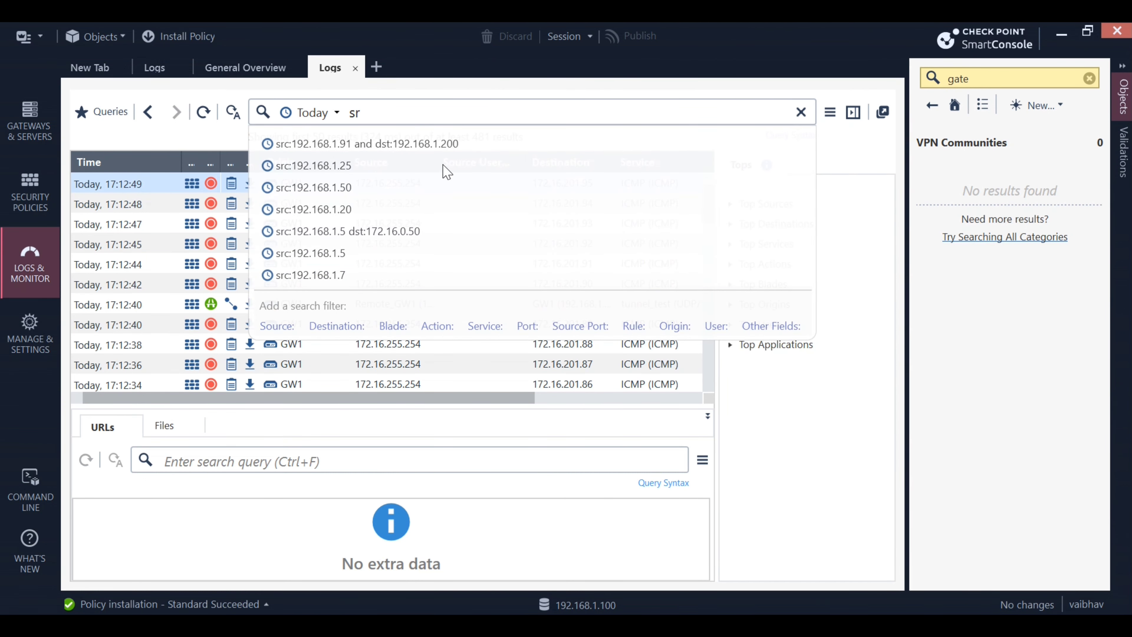
pyautogui.click(276, 326)
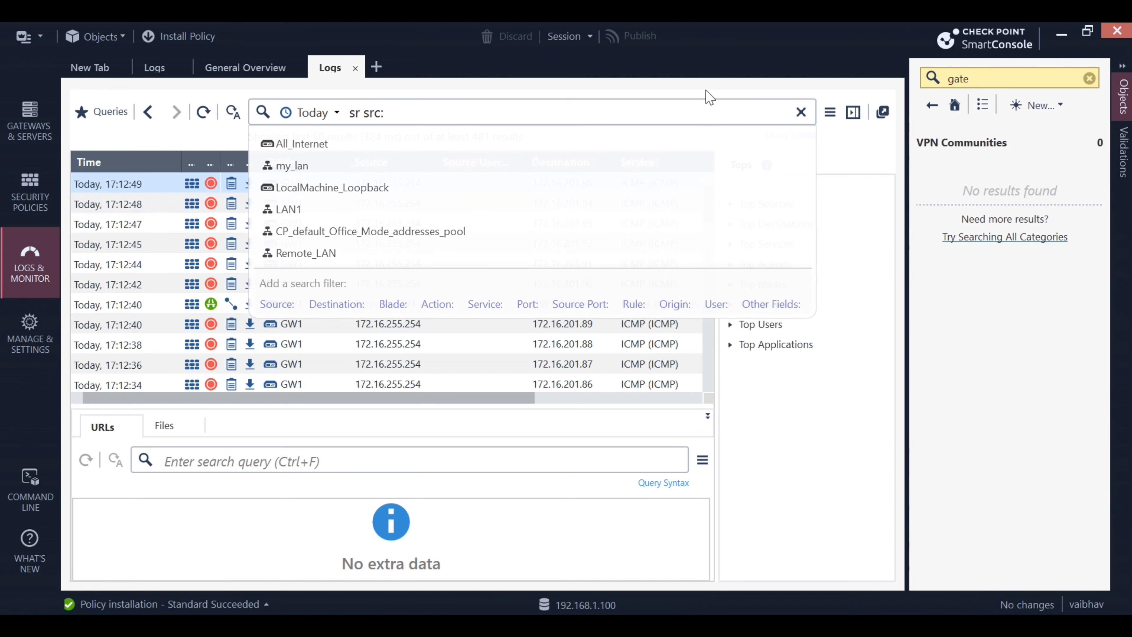
pyautogui.press('BackSpace')
pyautogui.press('BackSpace')
pyautogui.press('BackSpace')
pyautogui.press('BackSpace')
pyautogui.press('BackSpace')
pyautogui.press('BackSpace')
pyautogui.press('BackSpace')
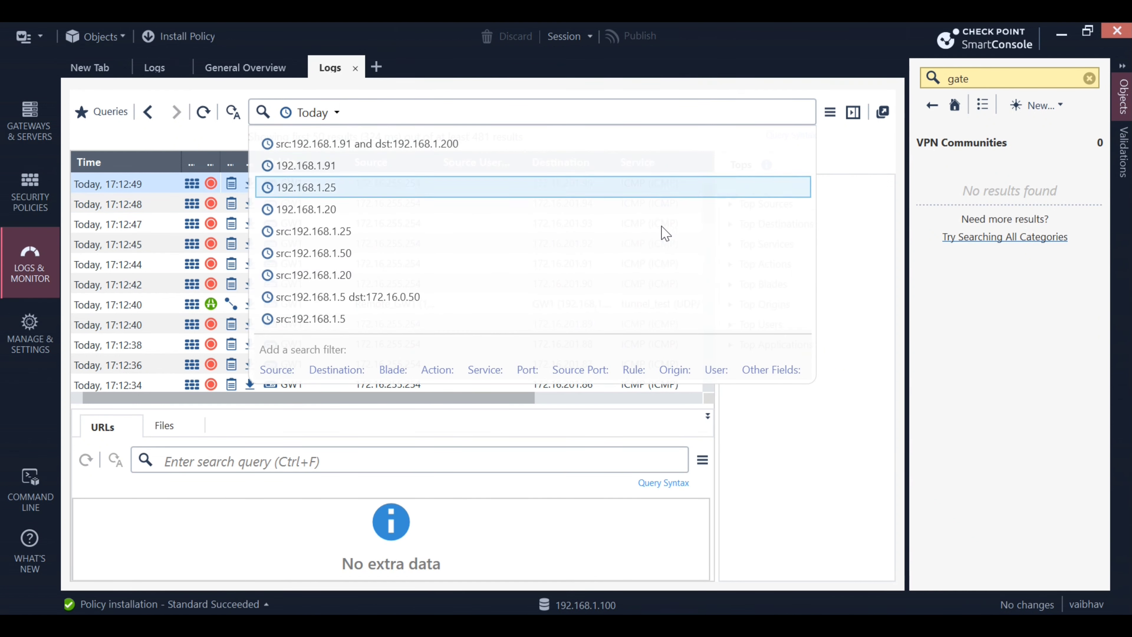
pyautogui.click(277, 369)
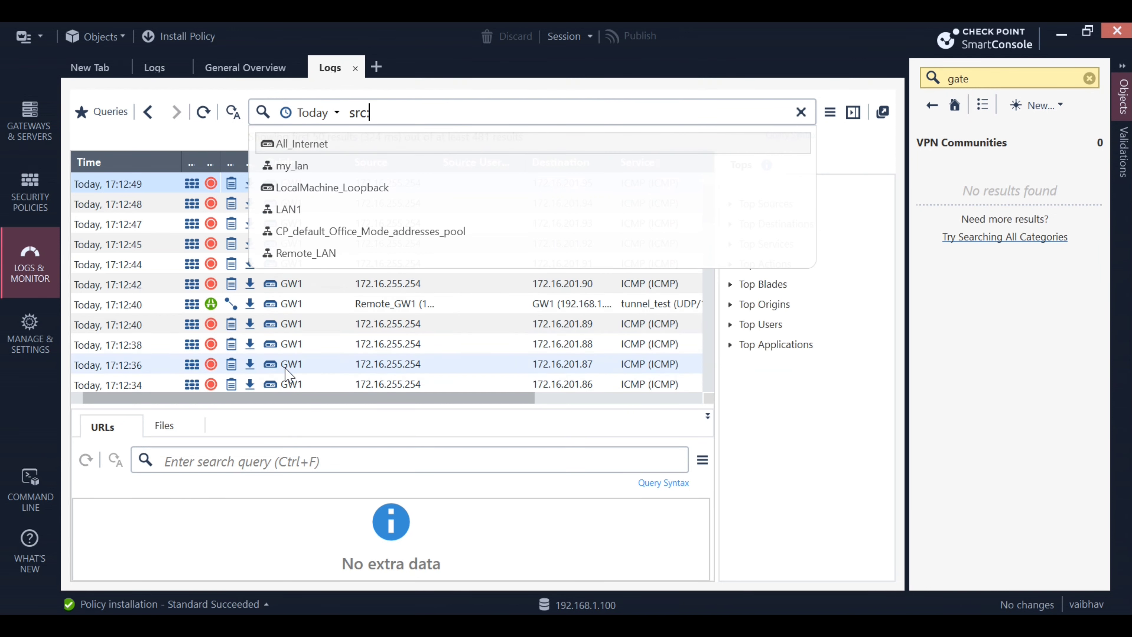
pyautogui.write('192')
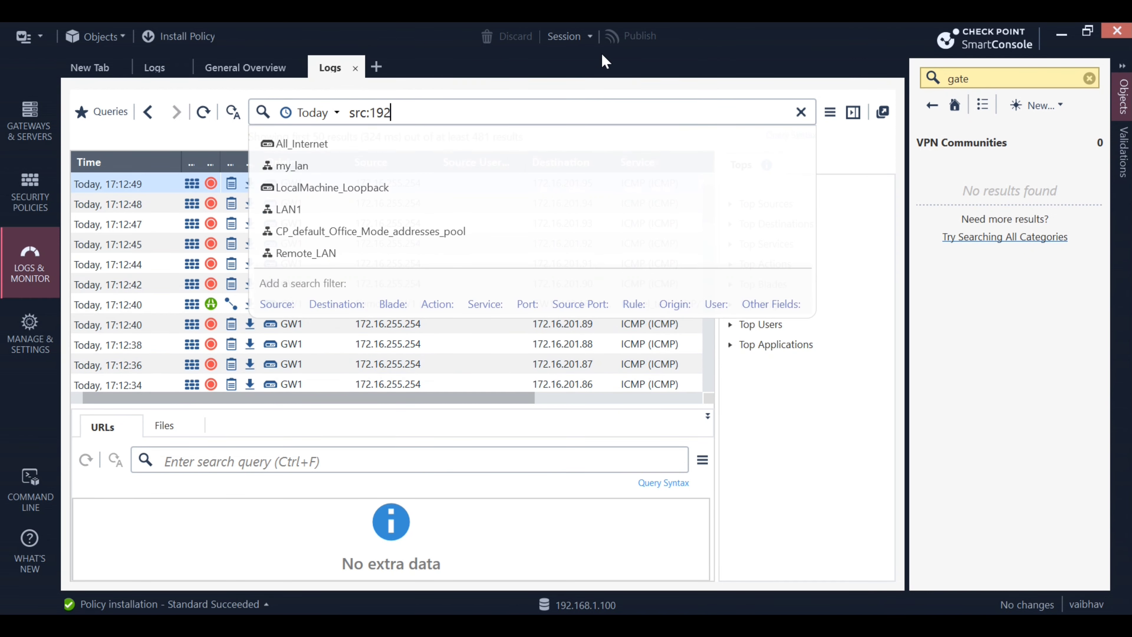
pyautogui.write('.168.1.')
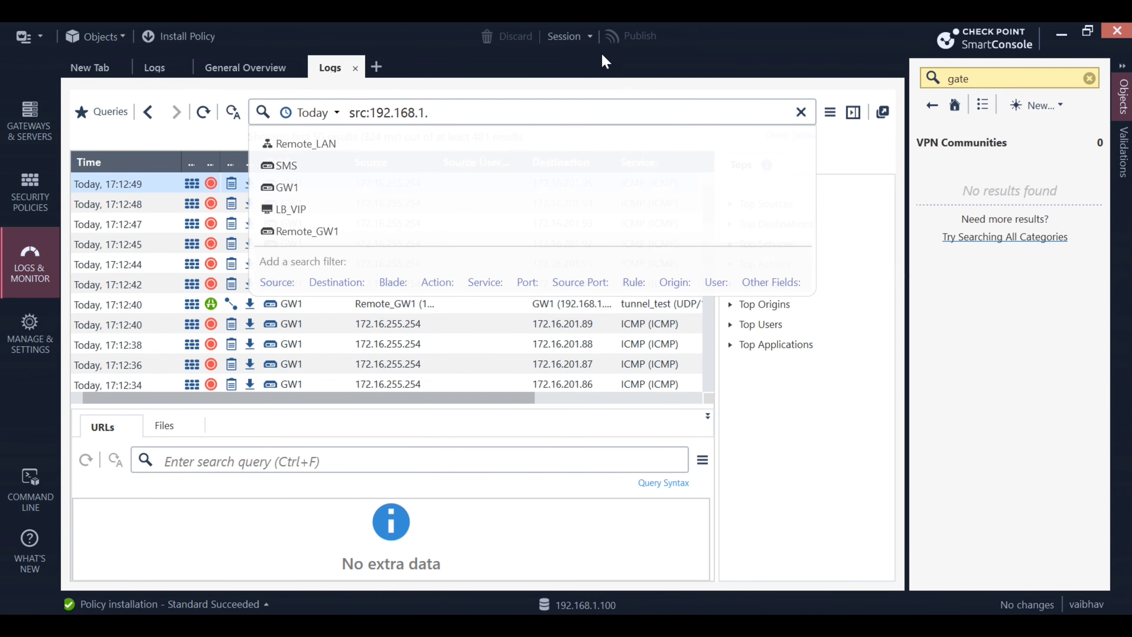
pyautogui.write('91')
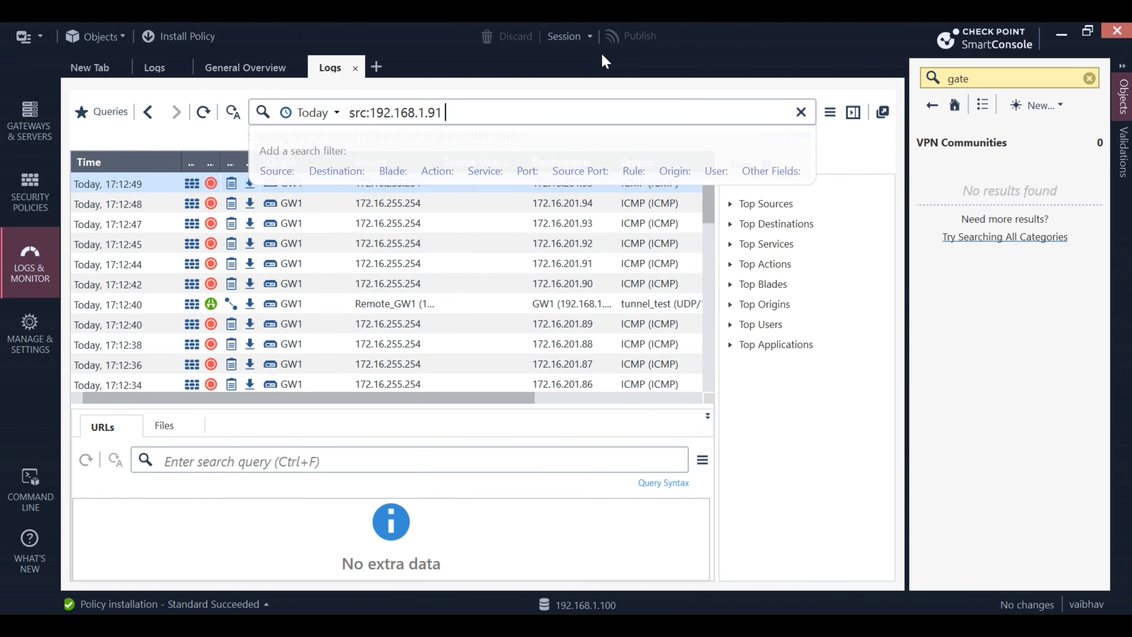
pyautogui.write('dst:')
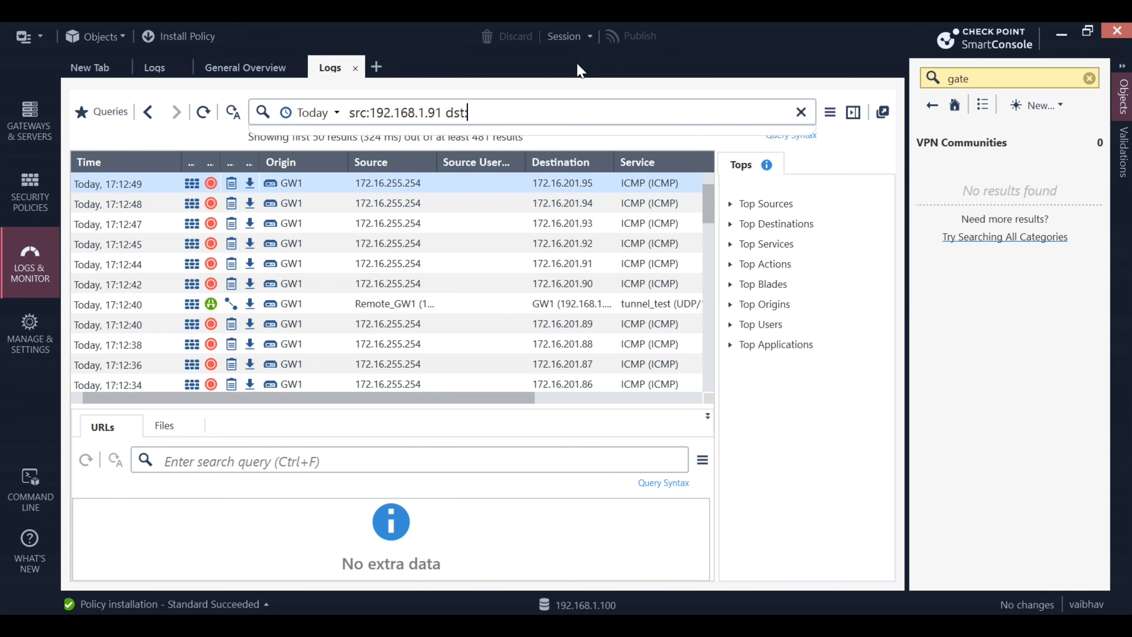
pyautogui.write('192.1')
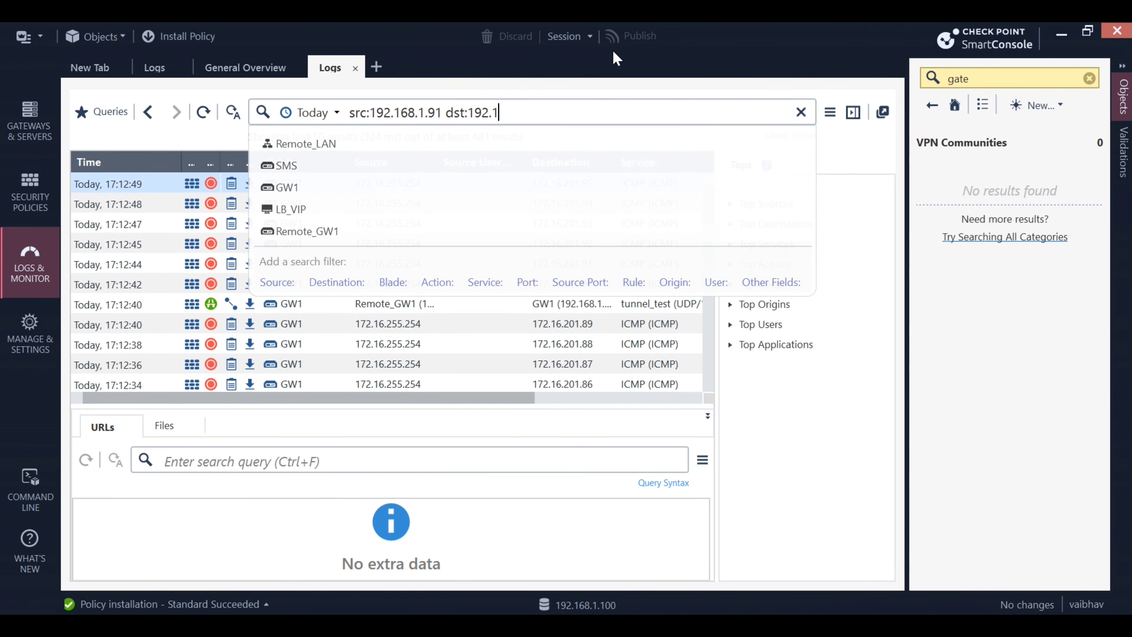
pyautogui.write('68.1.200')
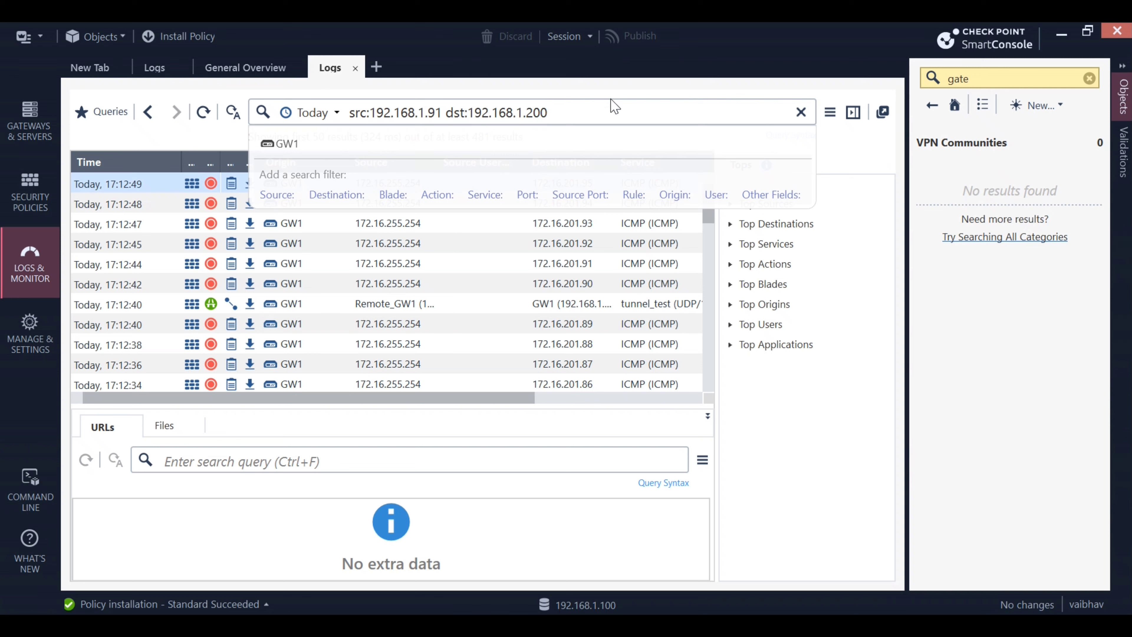
pyautogui.press('Return')
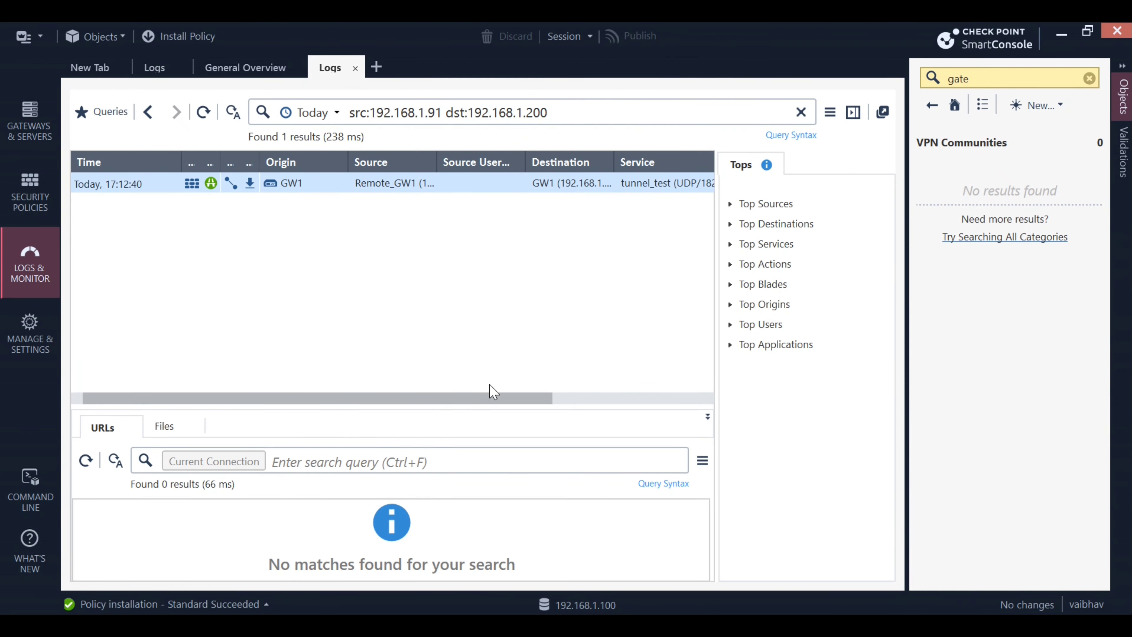
pyautogui.moveTo(490, 399); pyautogui.dragTo(659, 398)
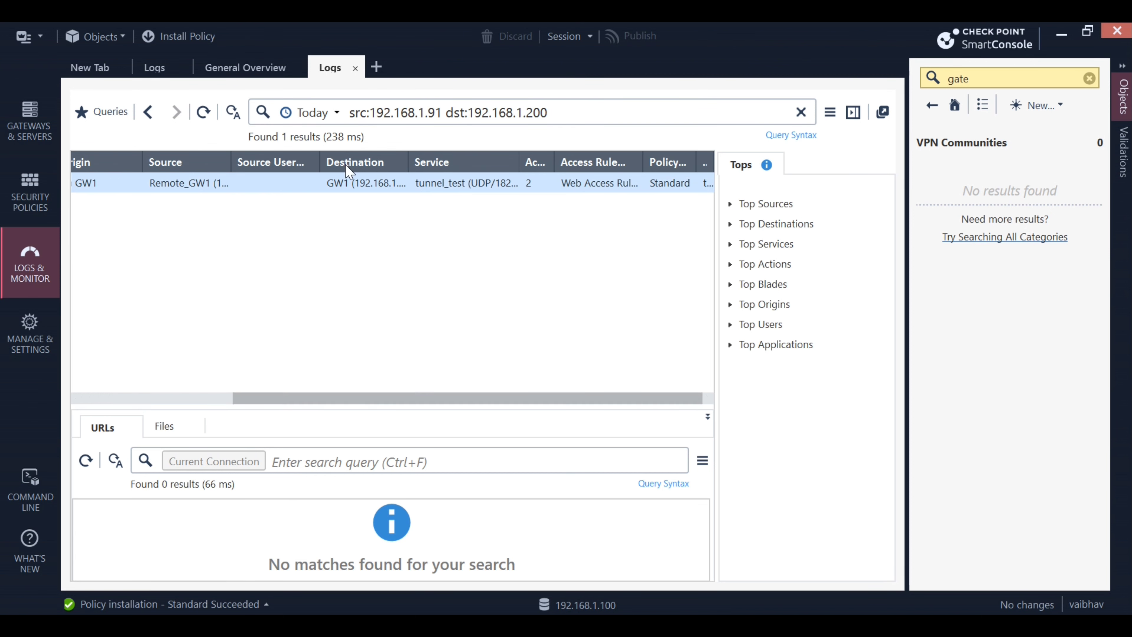
pyautogui.moveTo(287, 402); pyautogui.dragTo(103, 379)
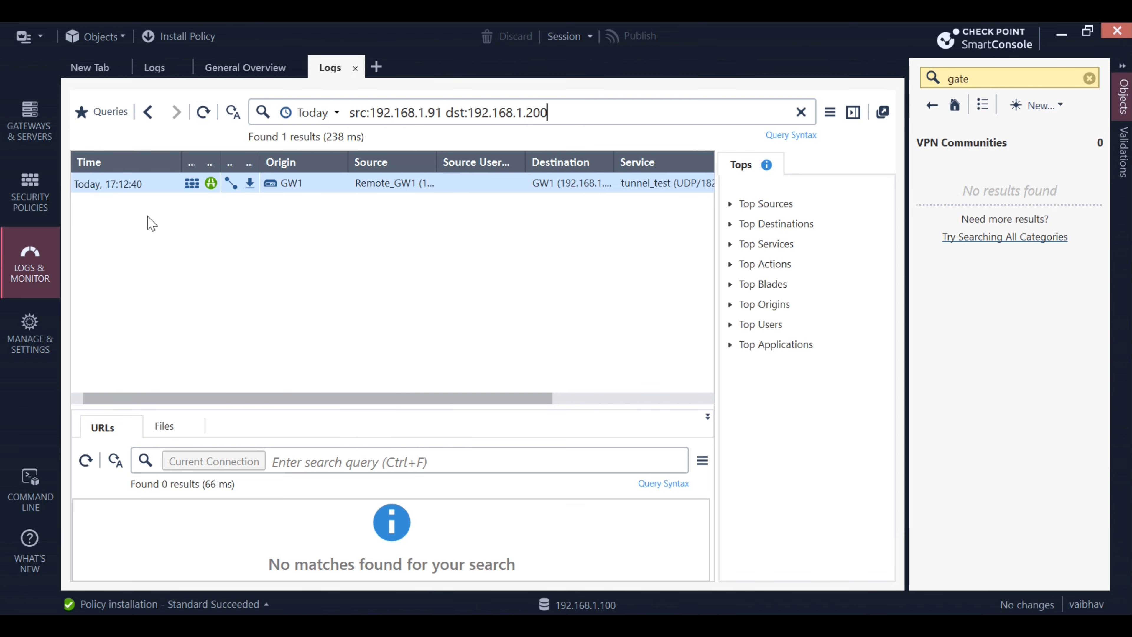
# Review the tunnel_test log details: service UDP/18234, 192.168.1.91 to 192.168.1.200, and matched rules
pyautogui.doubleClick(317, 188)
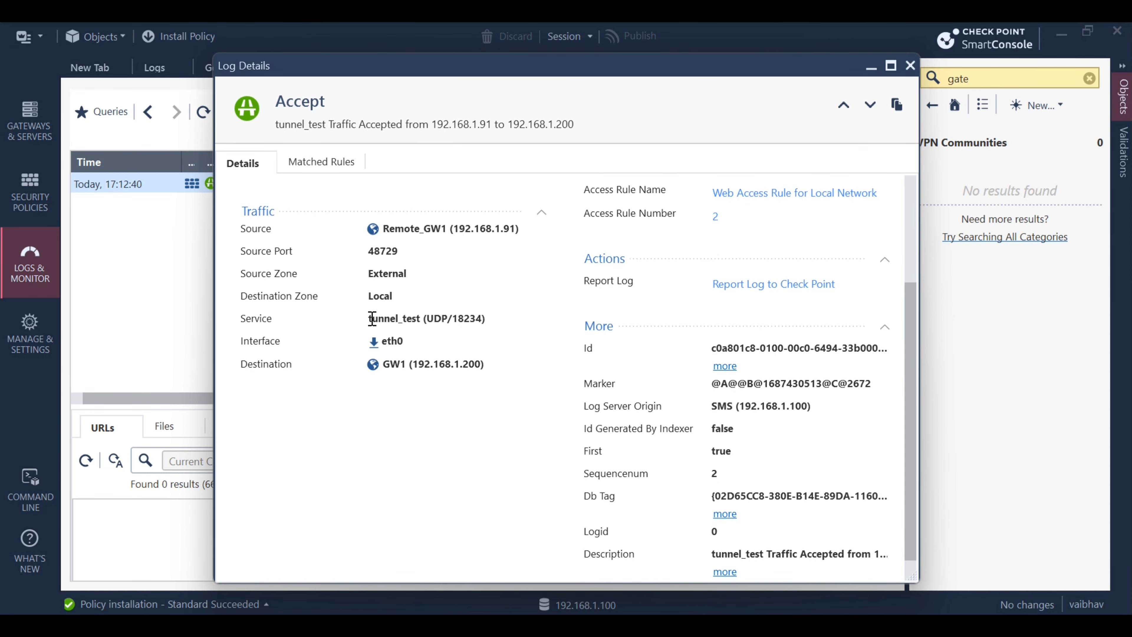
pyautogui.moveTo(369, 319); pyautogui.dragTo(482, 320)
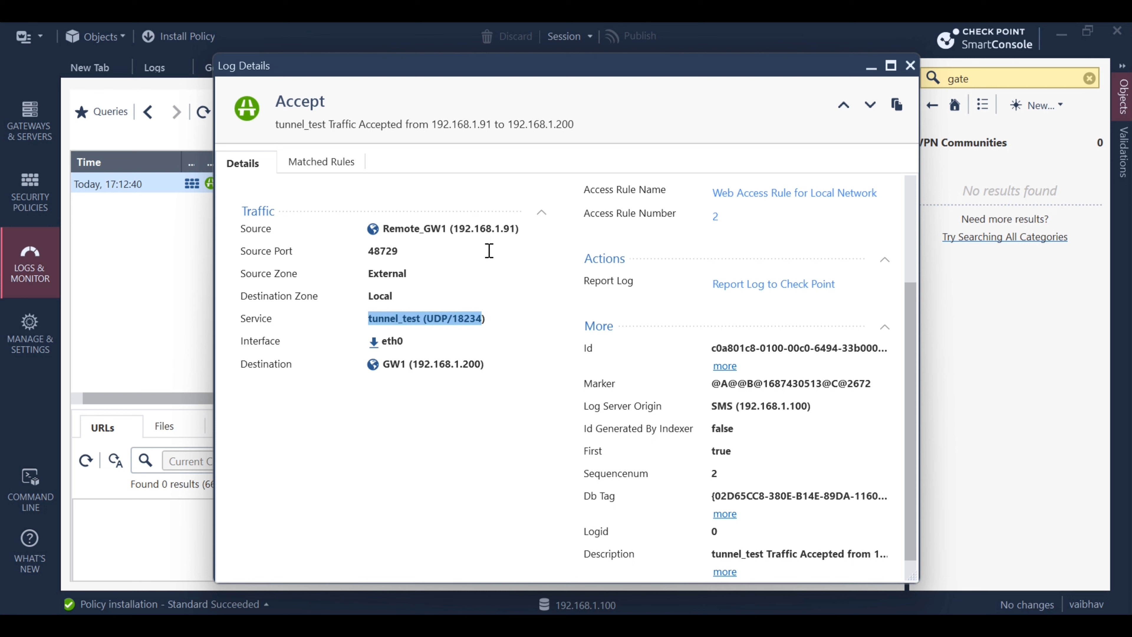
pyautogui.moveTo(456, 225); pyautogui.dragTo(518, 227)
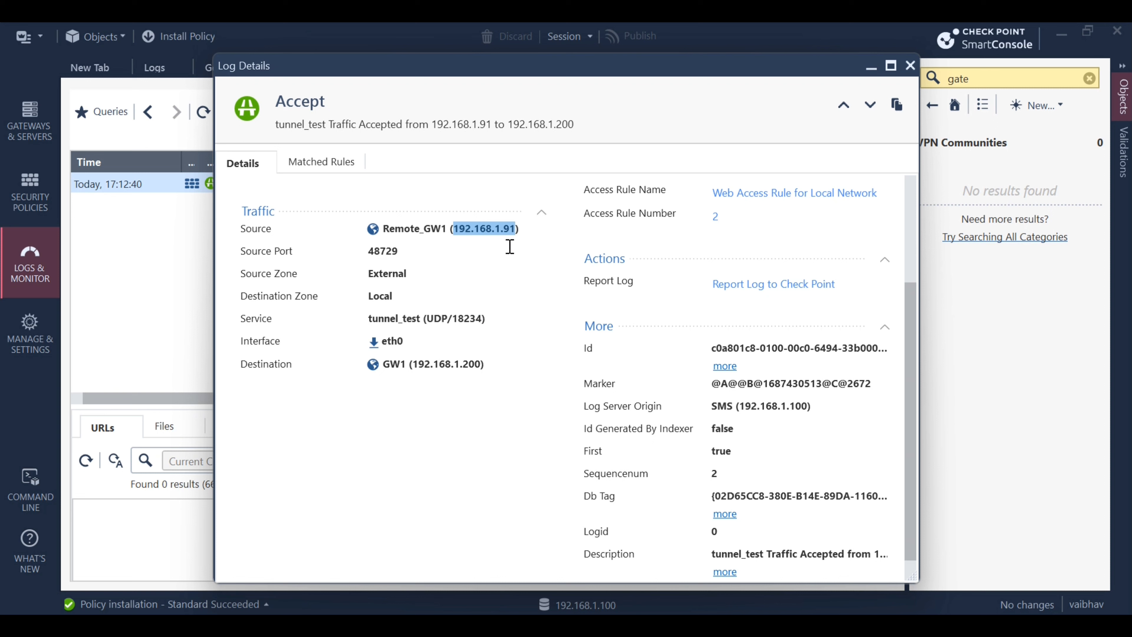
pyautogui.click(422, 365)
pyautogui.moveTo(421, 365); pyautogui.dragTo(498, 365)
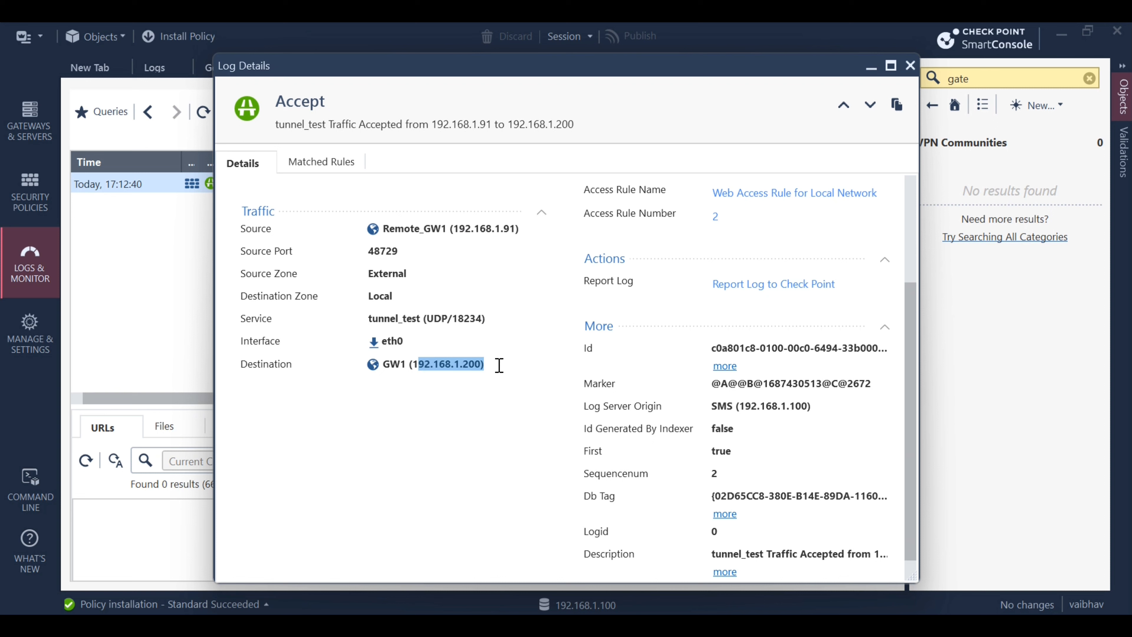
pyautogui.click(337, 174)
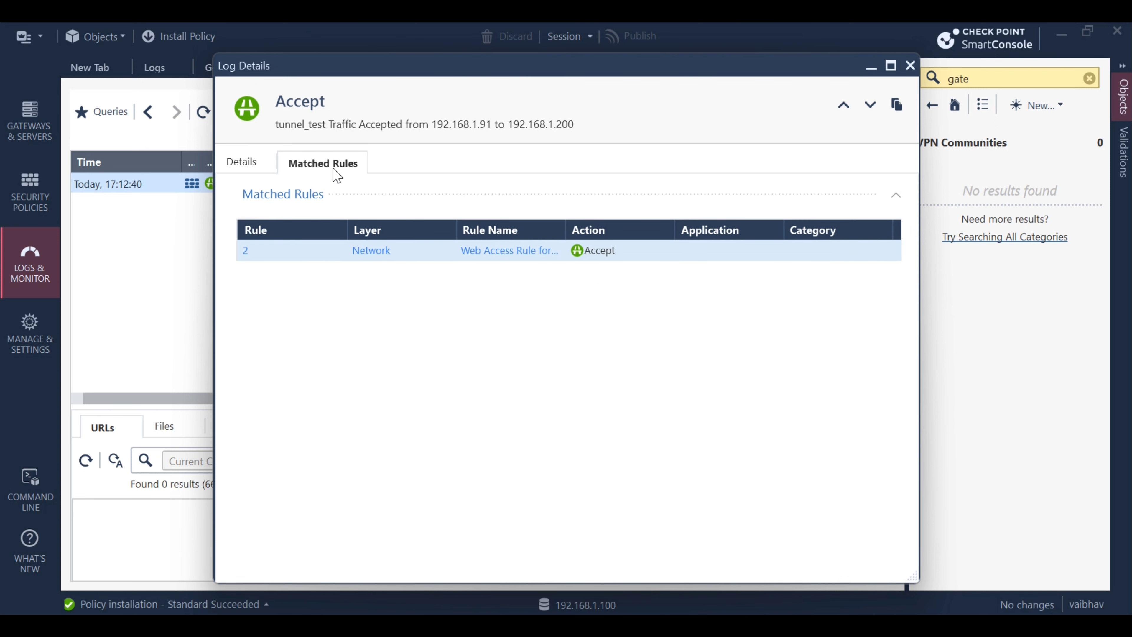
# Return to the Access Control policy to view the Site to Site VPN Traffic rule
pyautogui.click(39, 210)
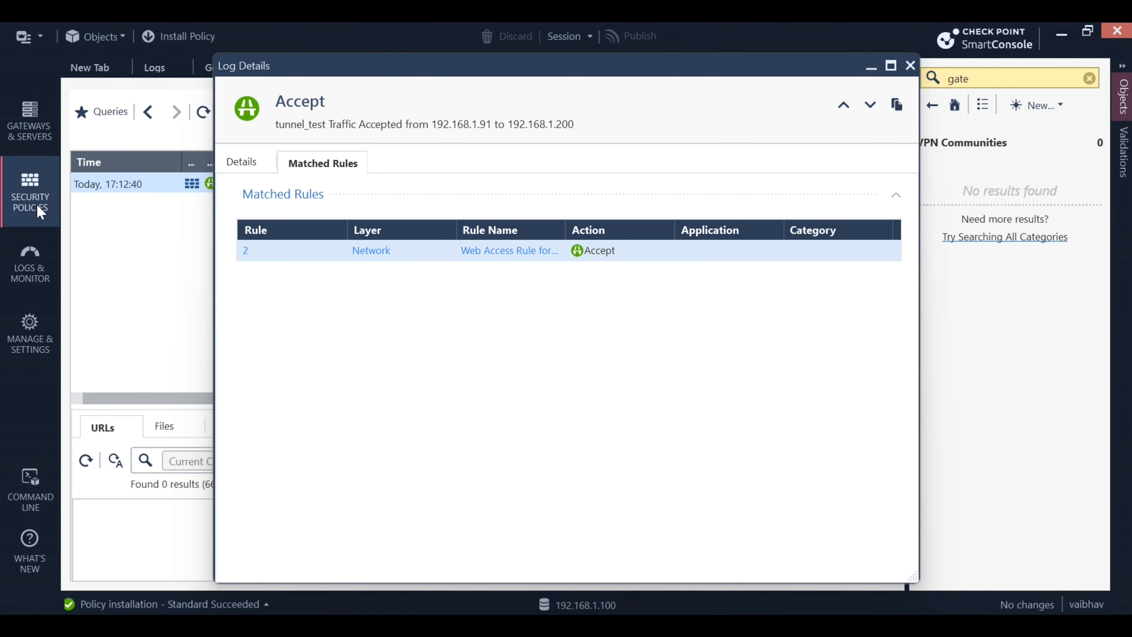
pyautogui.click(910, 67)
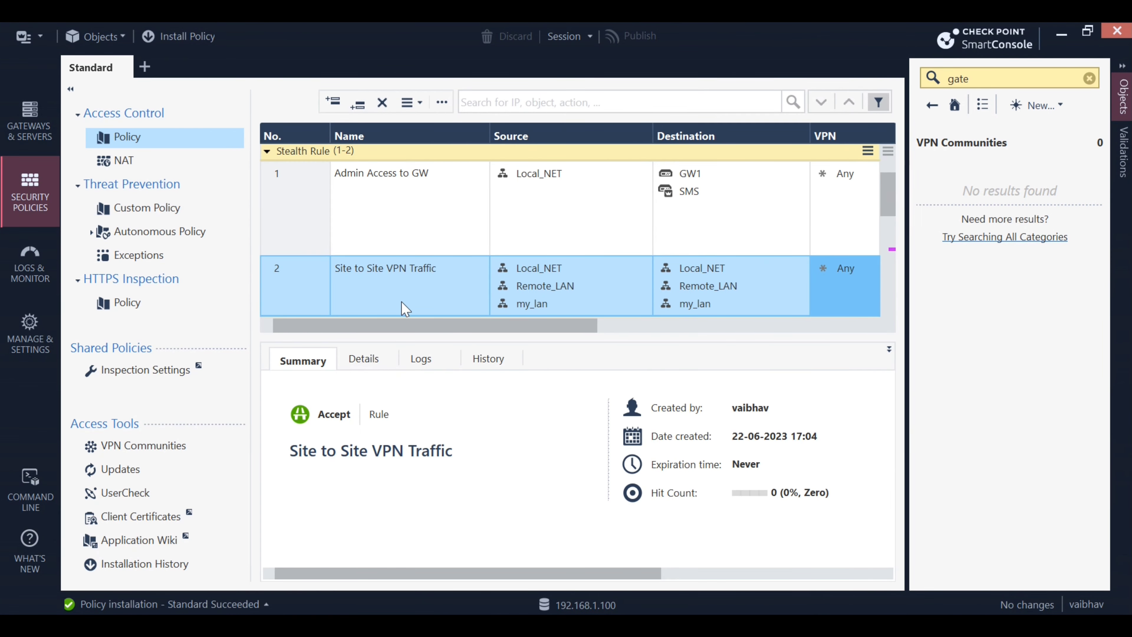
pyautogui.moveTo(408, 326); pyautogui.dragTo(333, 332)
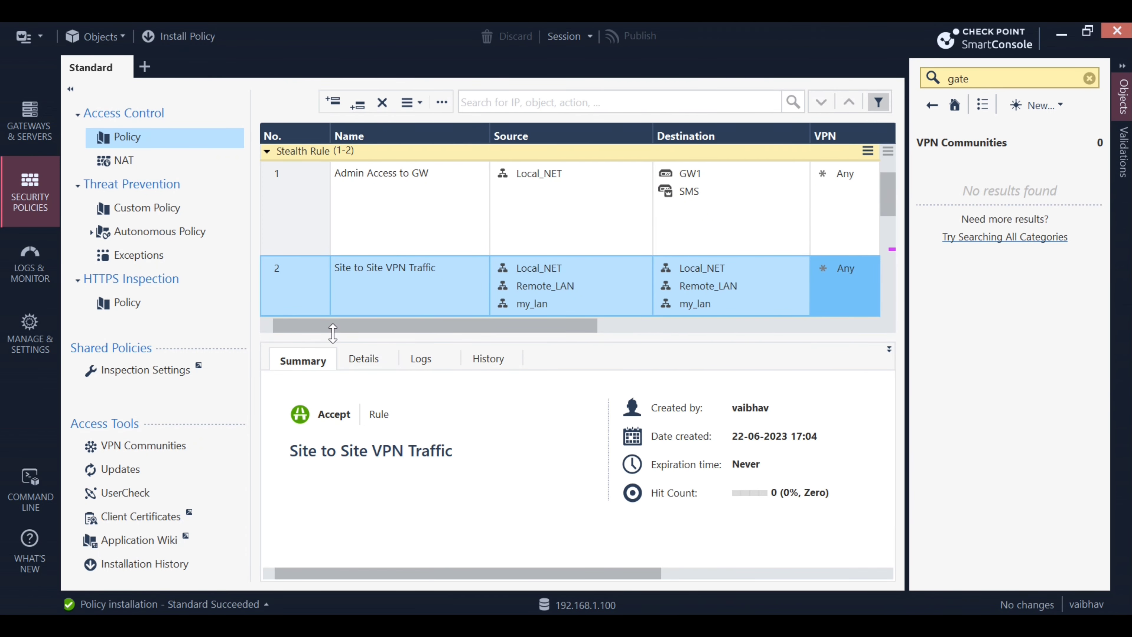